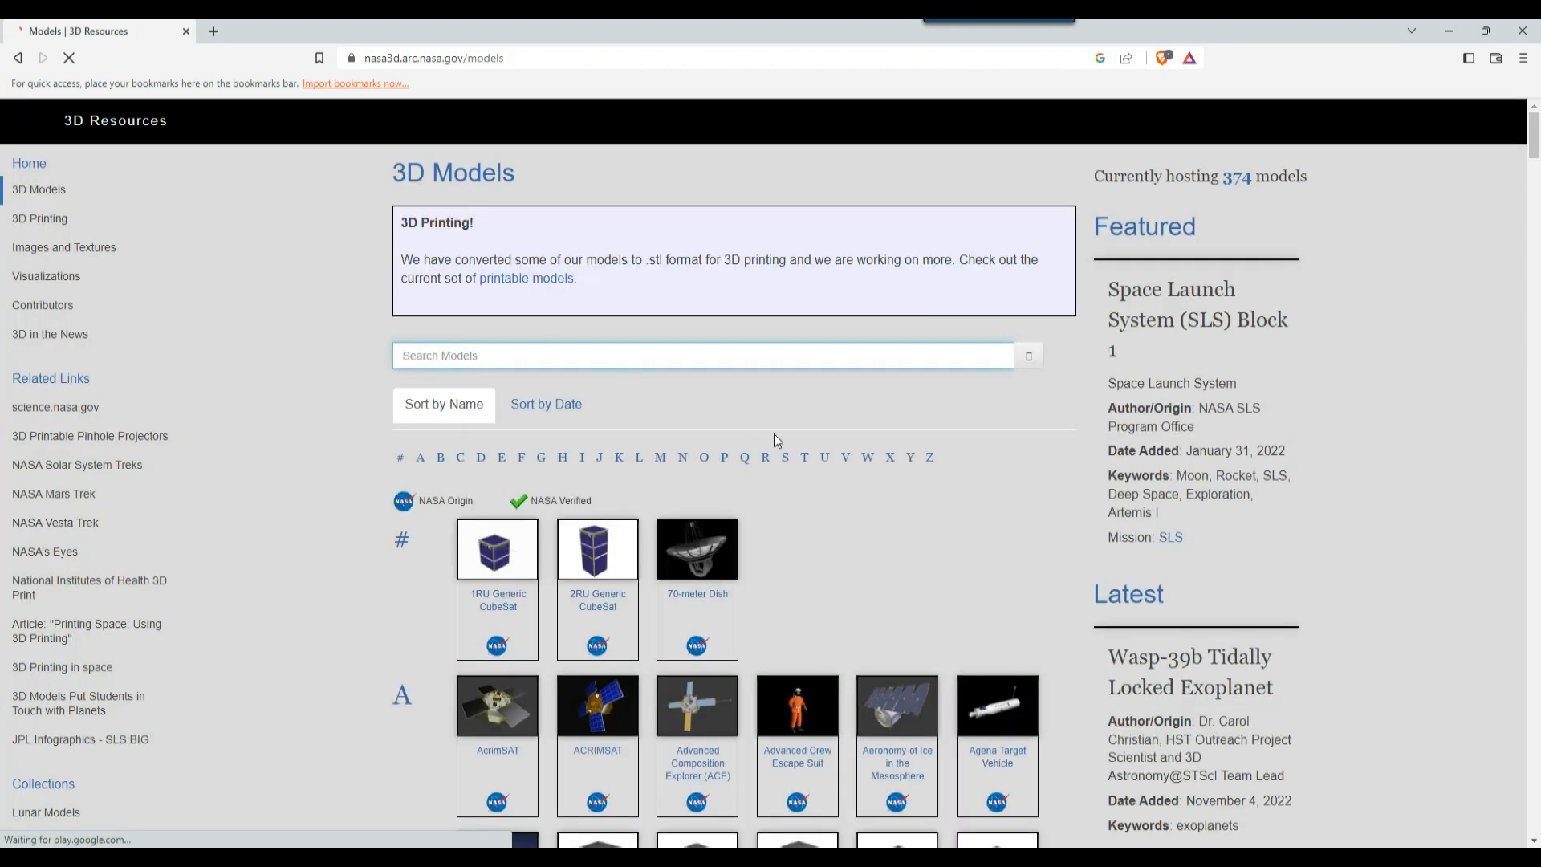
Step: Enlarge the NASA 3D Models page and browse the alphabetical catalogue for a model to download
scroll(773, 433, "down", 15)
scroll(774, 433, "up", 15)
scroll(774, 440, "down", 8)
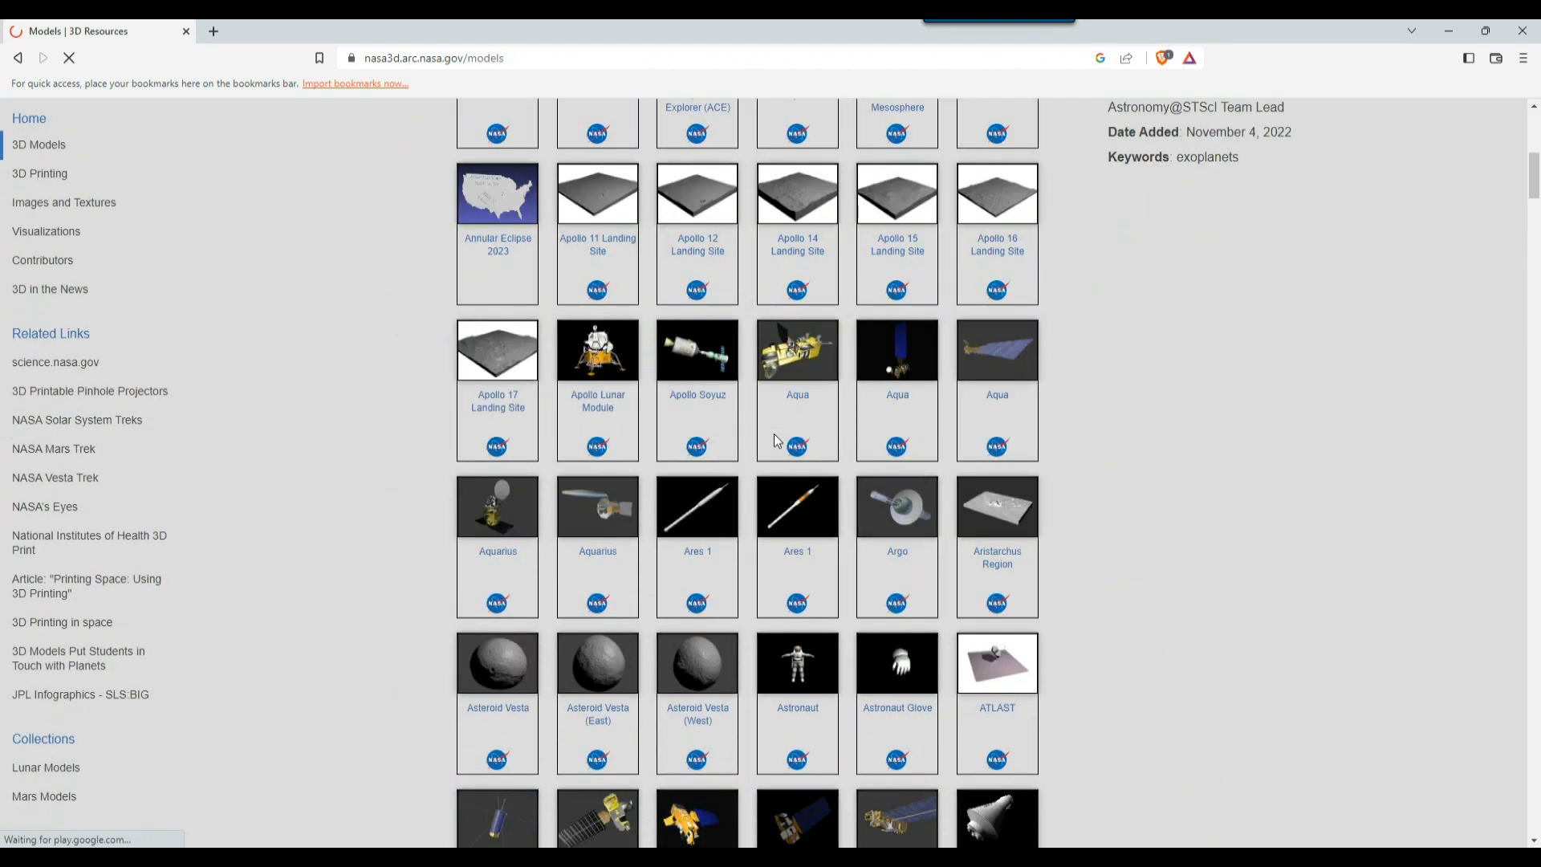
key("ctrl+plus")
key("ctrl+plus")
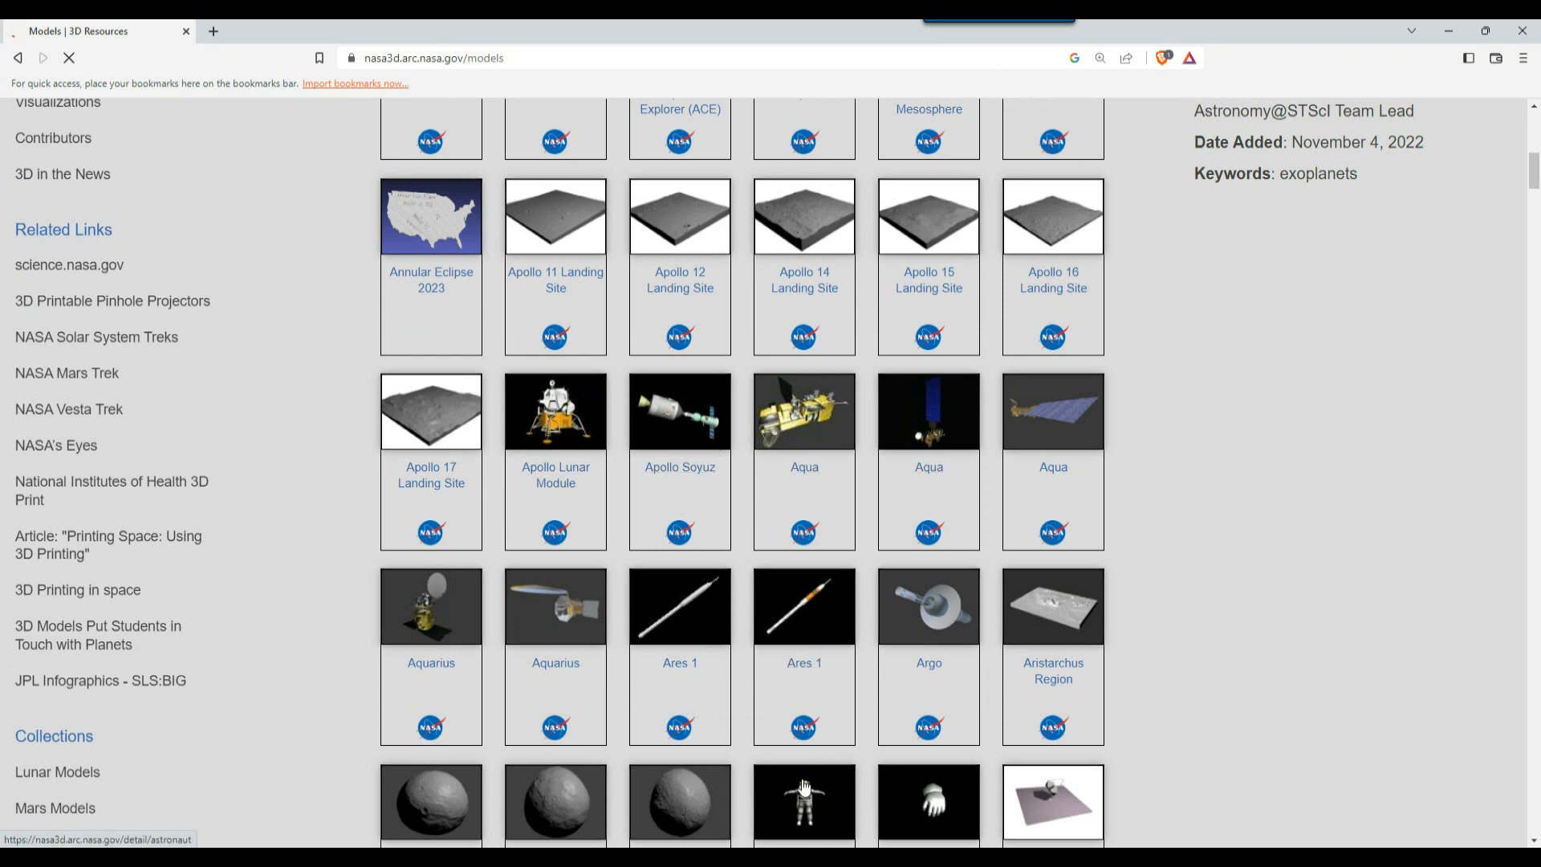
left_click_drag(1534, 175, 1528, 211)
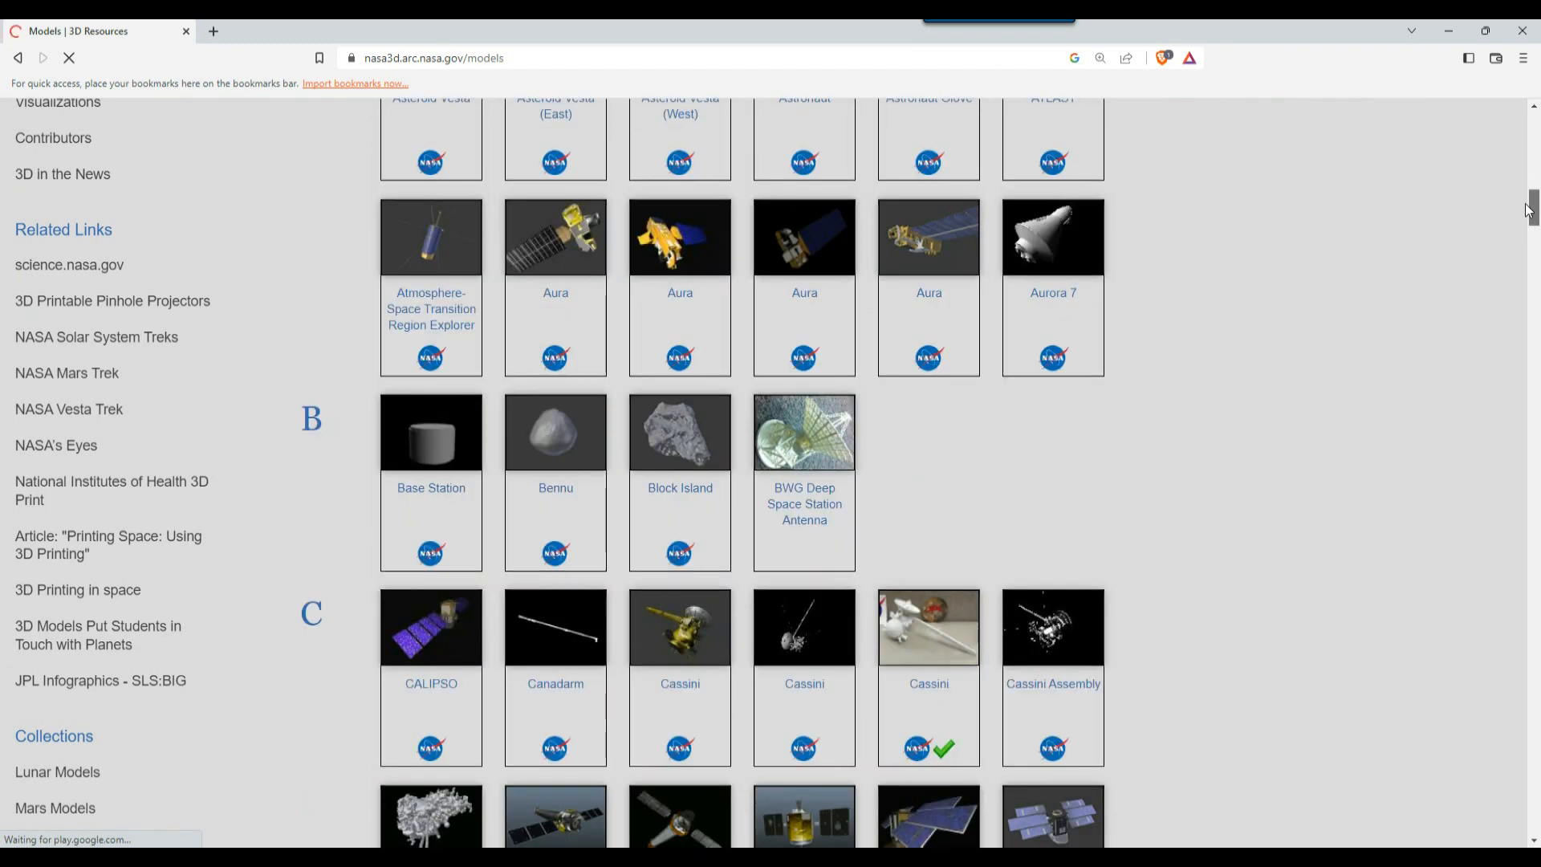
left_click_drag(1529, 210, 1499, 296)
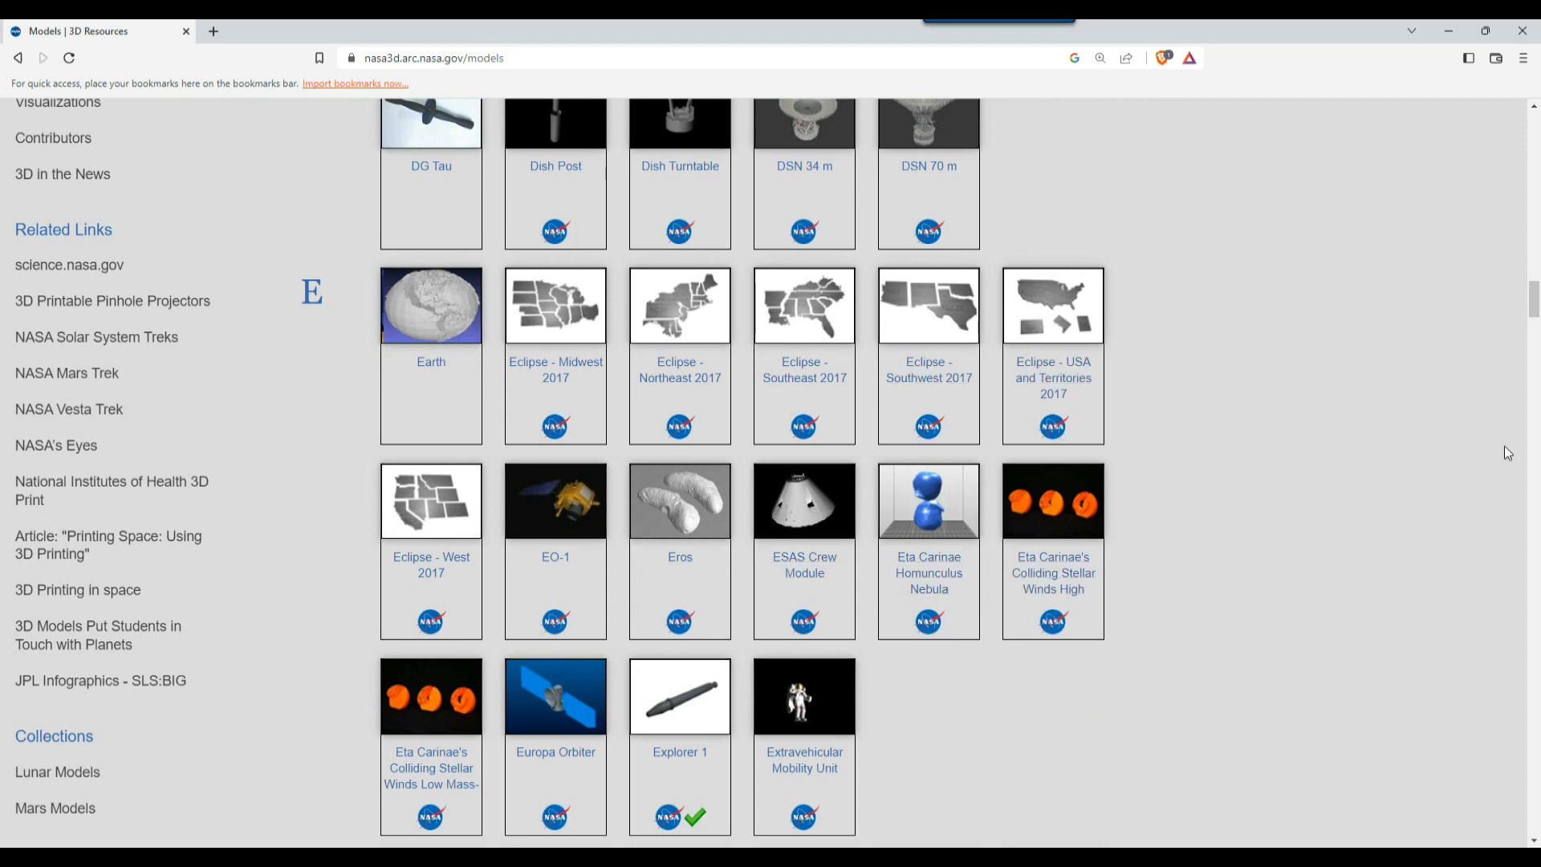
left_click_drag(1534, 309, 1529, 365)
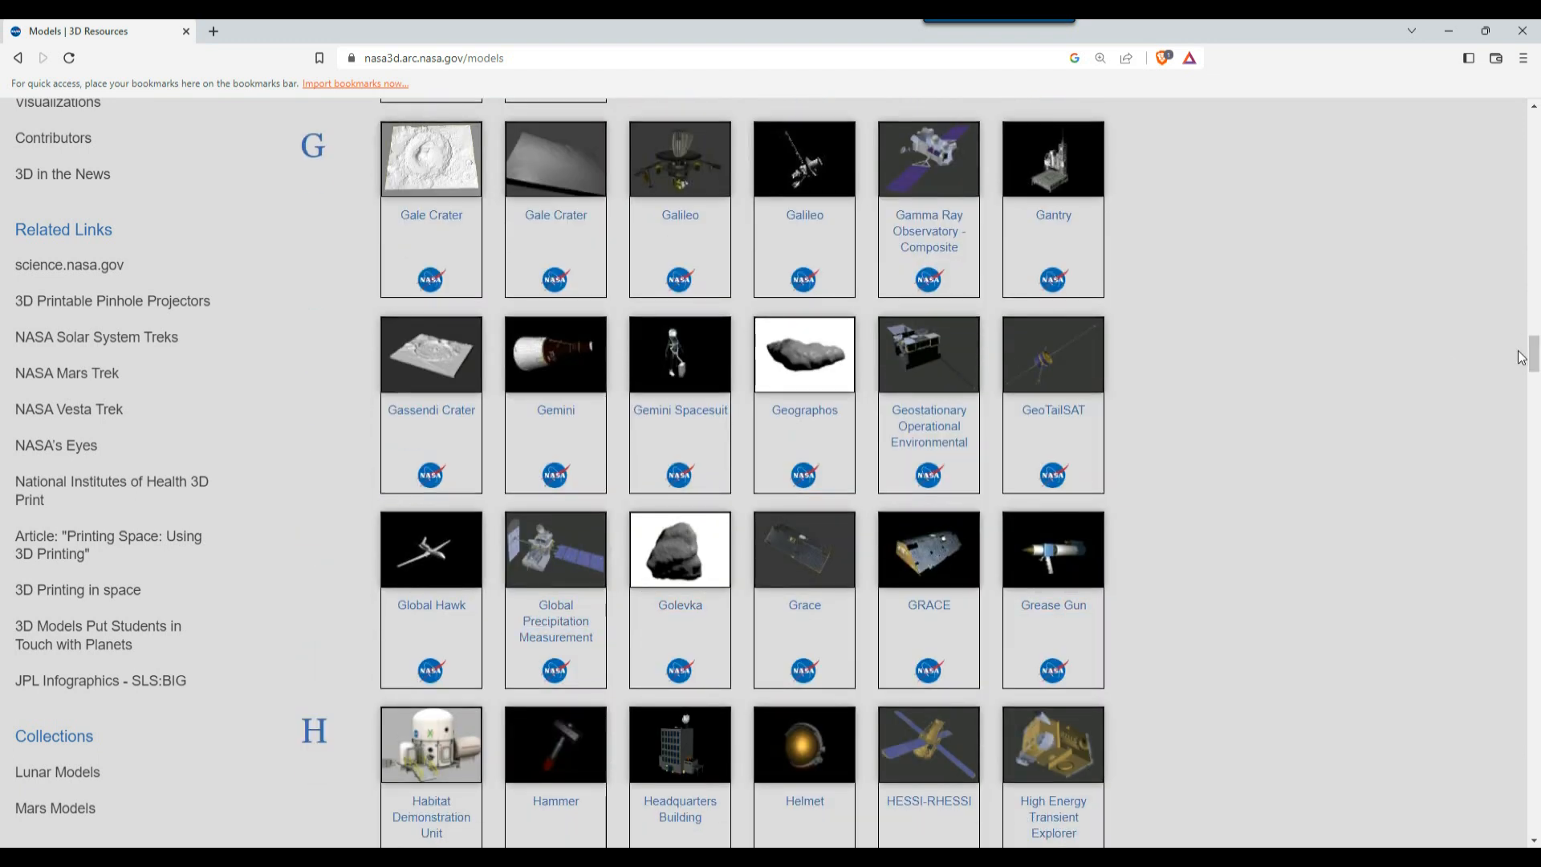
left_click_drag(1534, 353, 1531, 390)
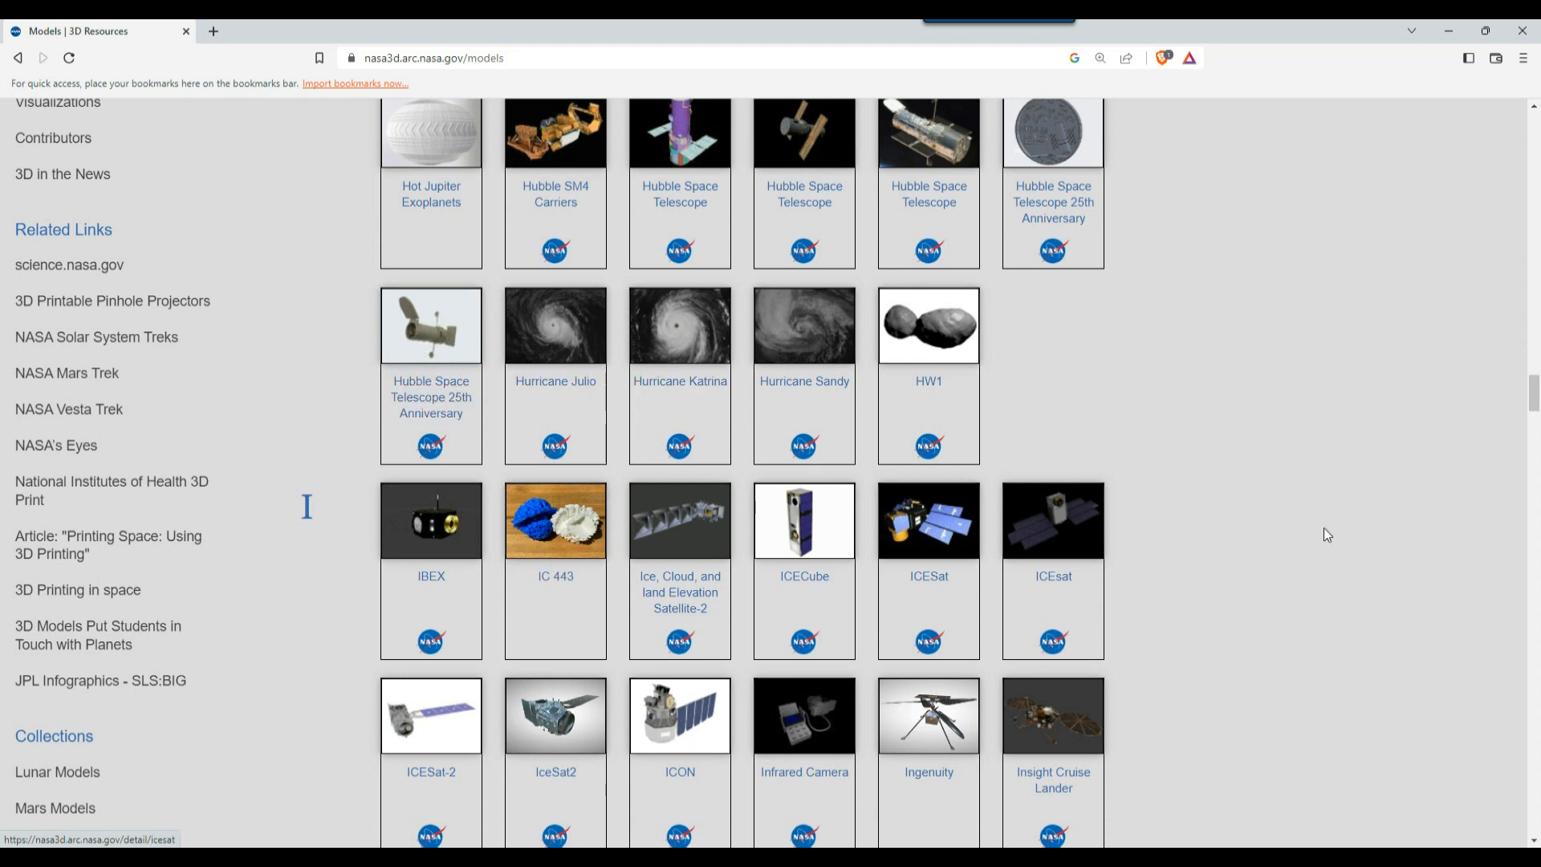
left_click_drag(1534, 405, 1516, 546)
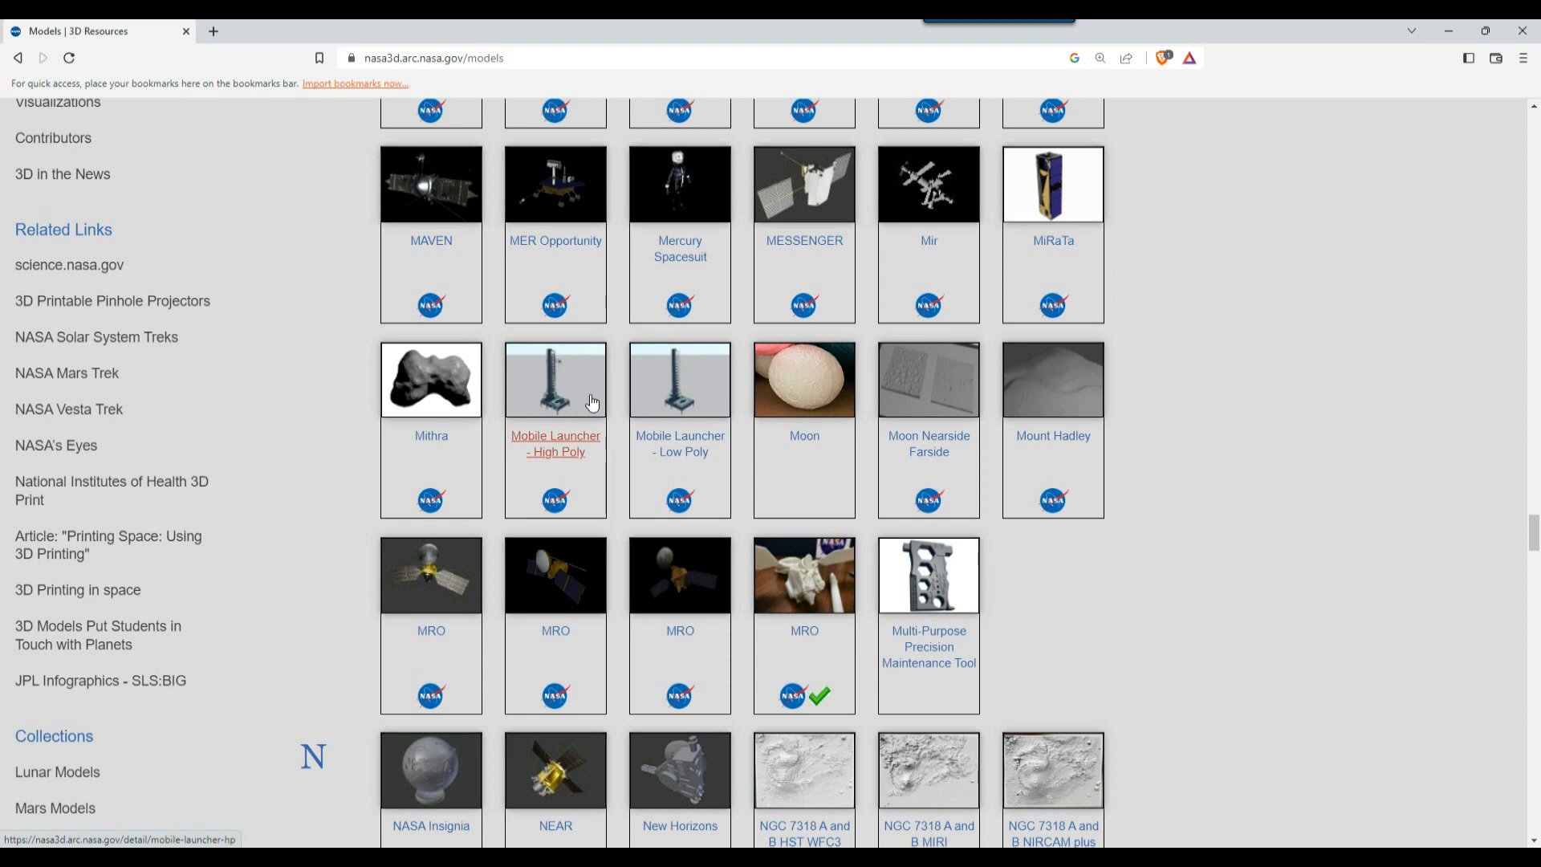
Step: Open the Mobile Launcher - High Poly model page and review its description and available download files
left_click(567, 372)
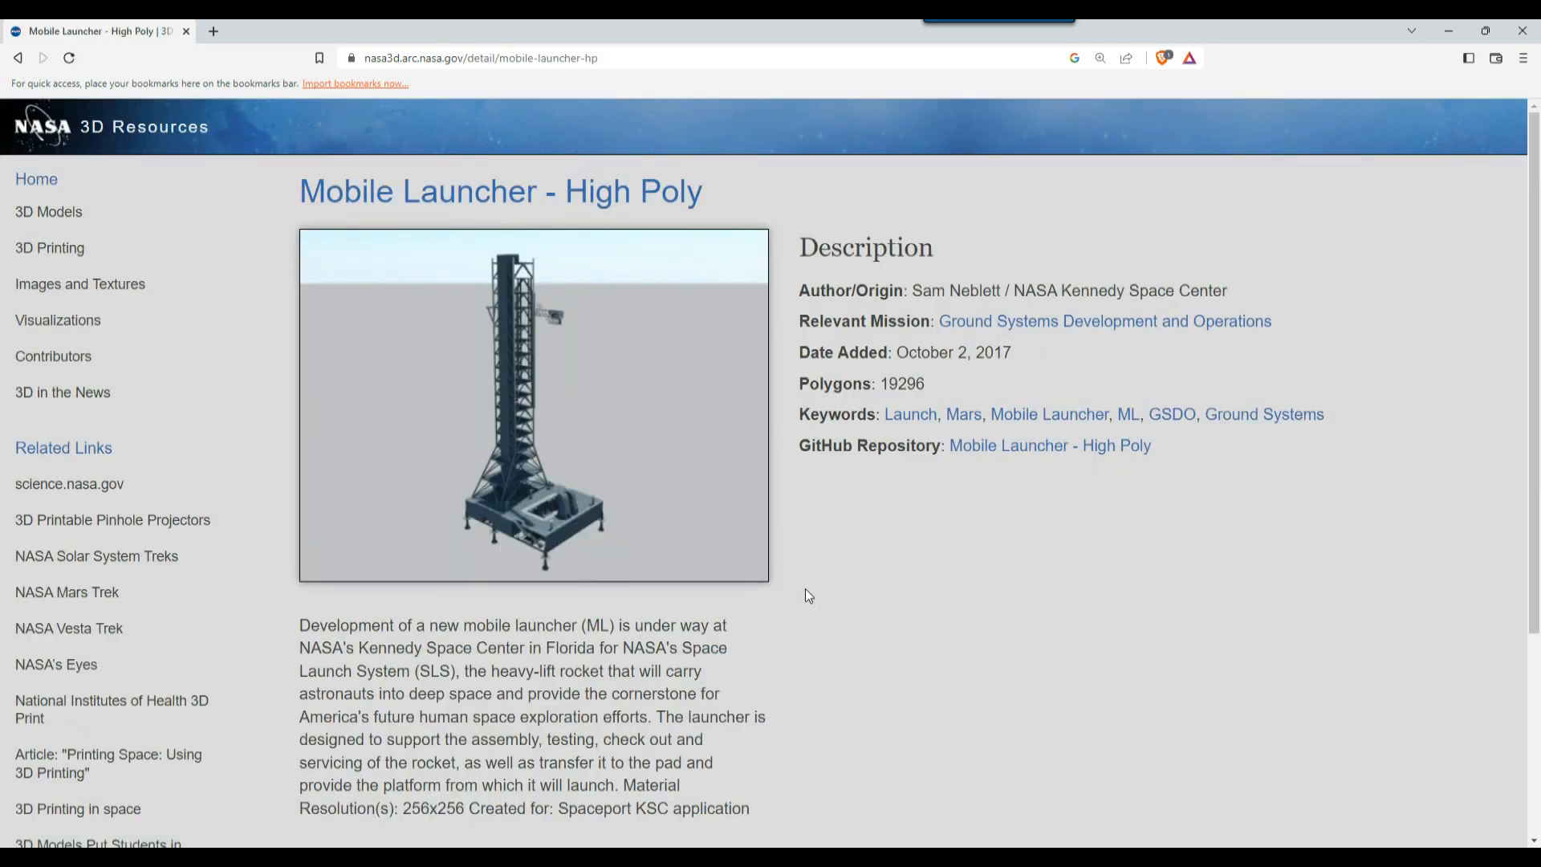
scroll(806, 589, "down", 5)
scroll(823, 566, "up", 5)
scroll(876, 550, "down", 3)
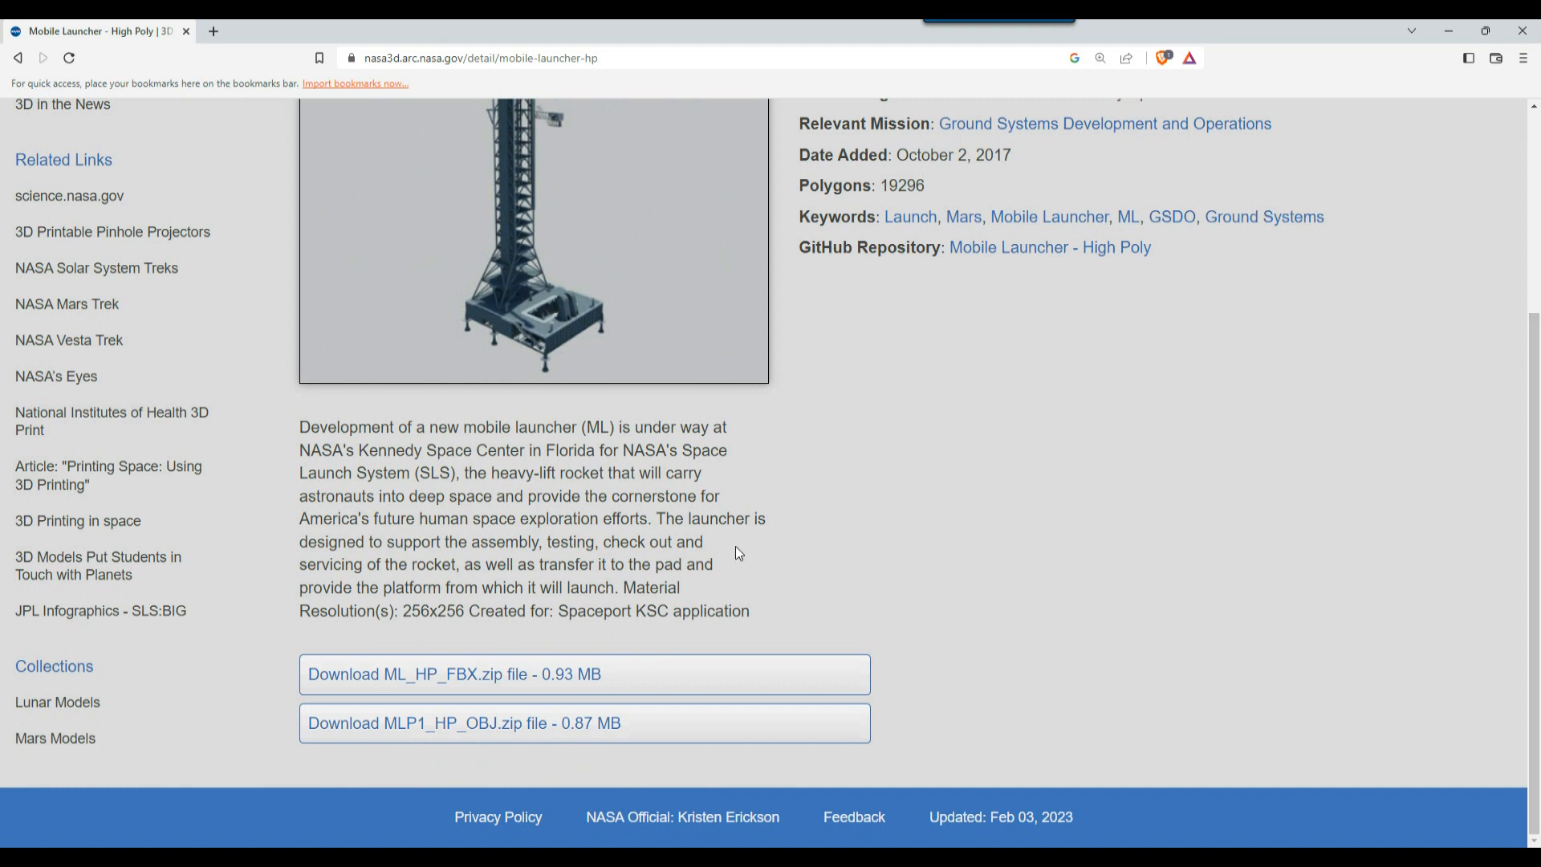
Step: Download MLP1_HP_OBJ.zip to the Downloads folder and show the saved archive in its folder
left_click(486, 725)
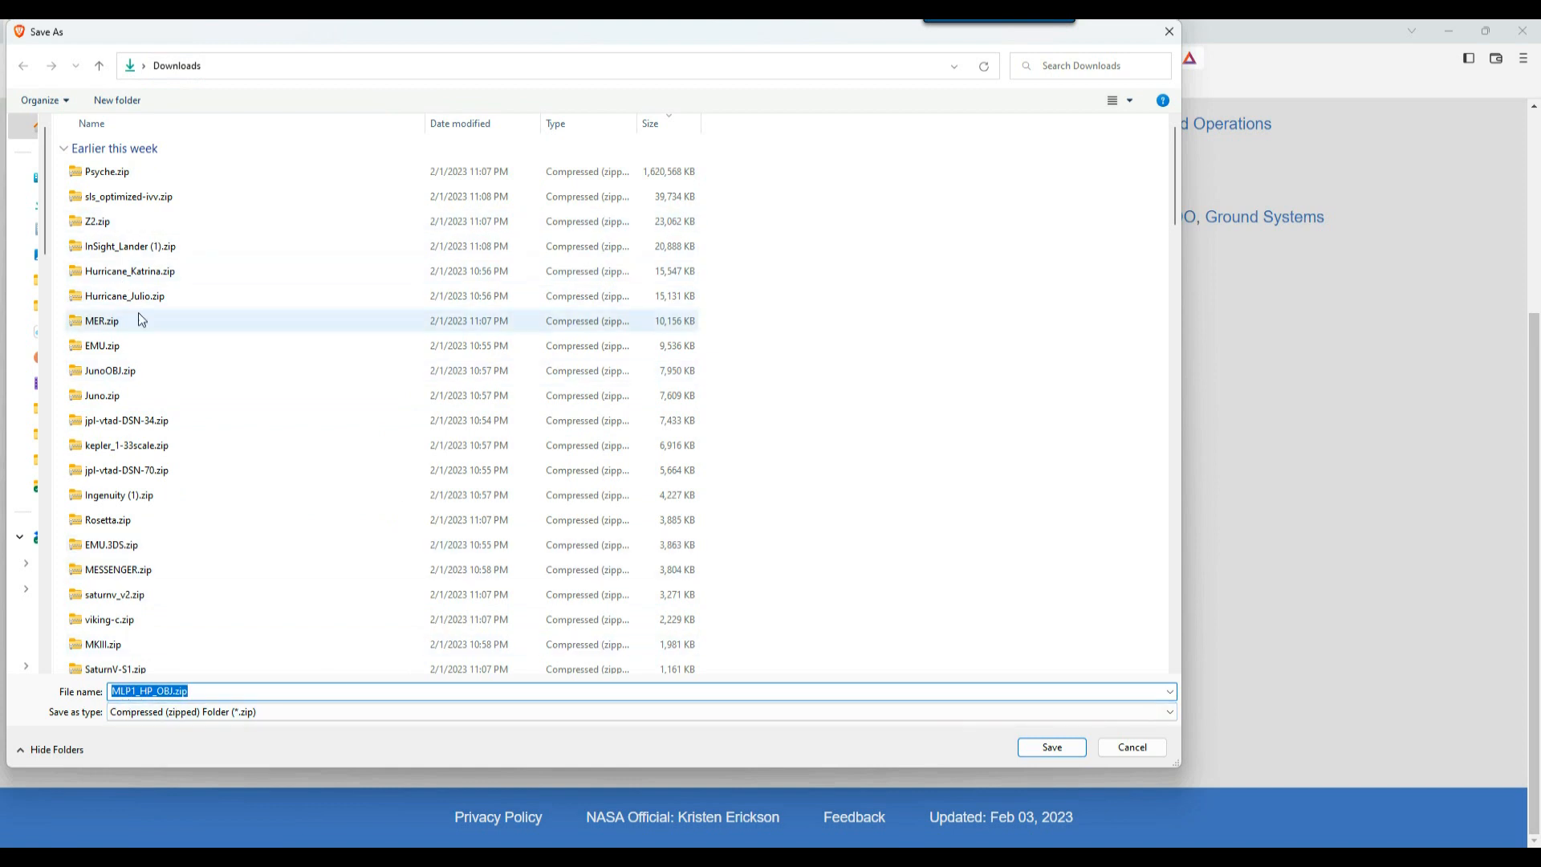
left_click(1050, 746)
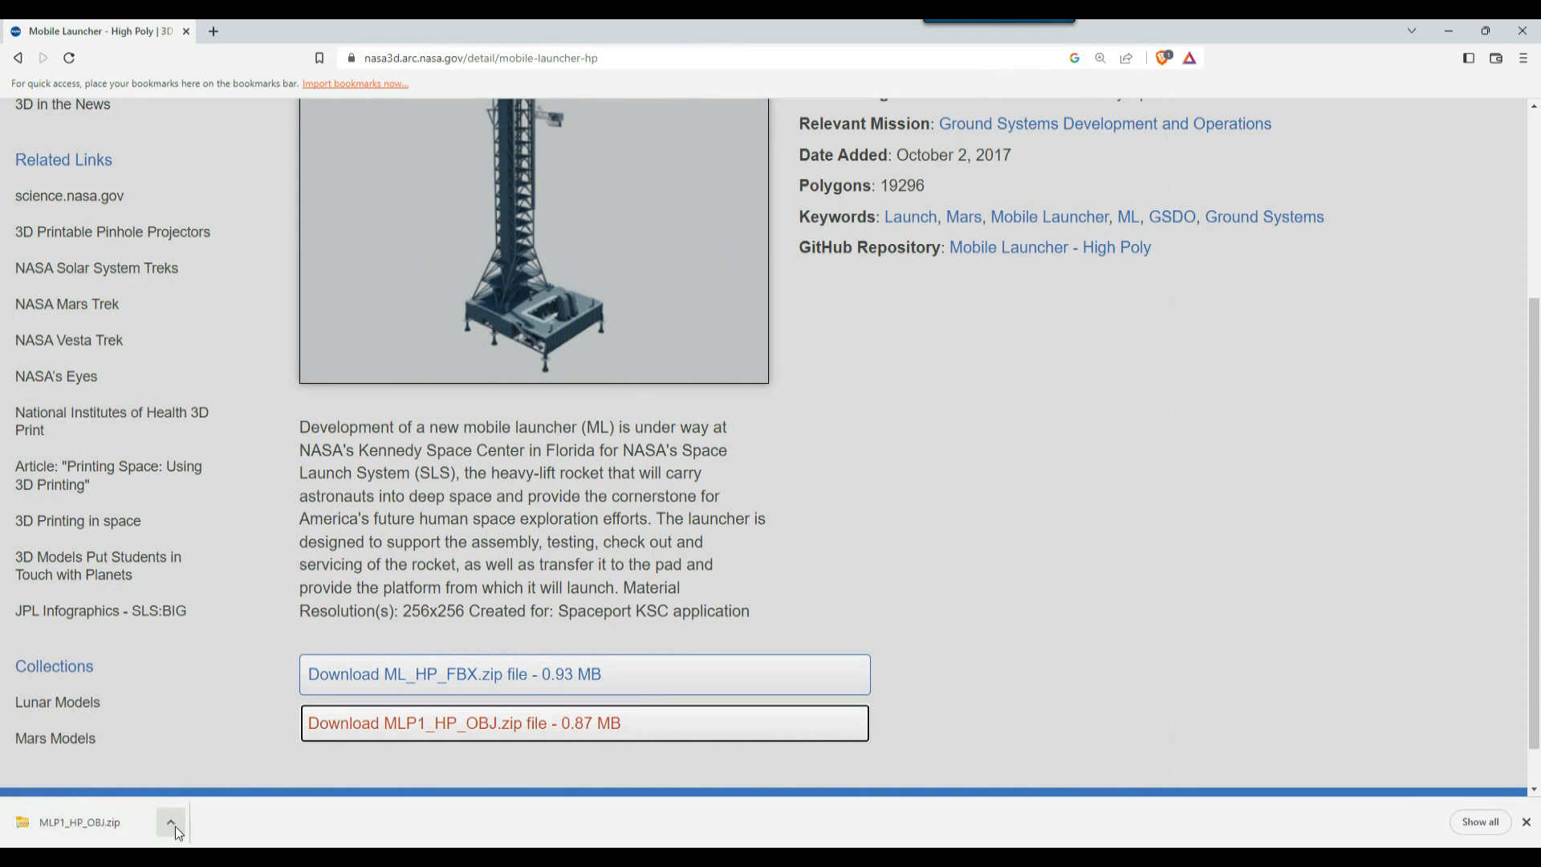
left_click(175, 824)
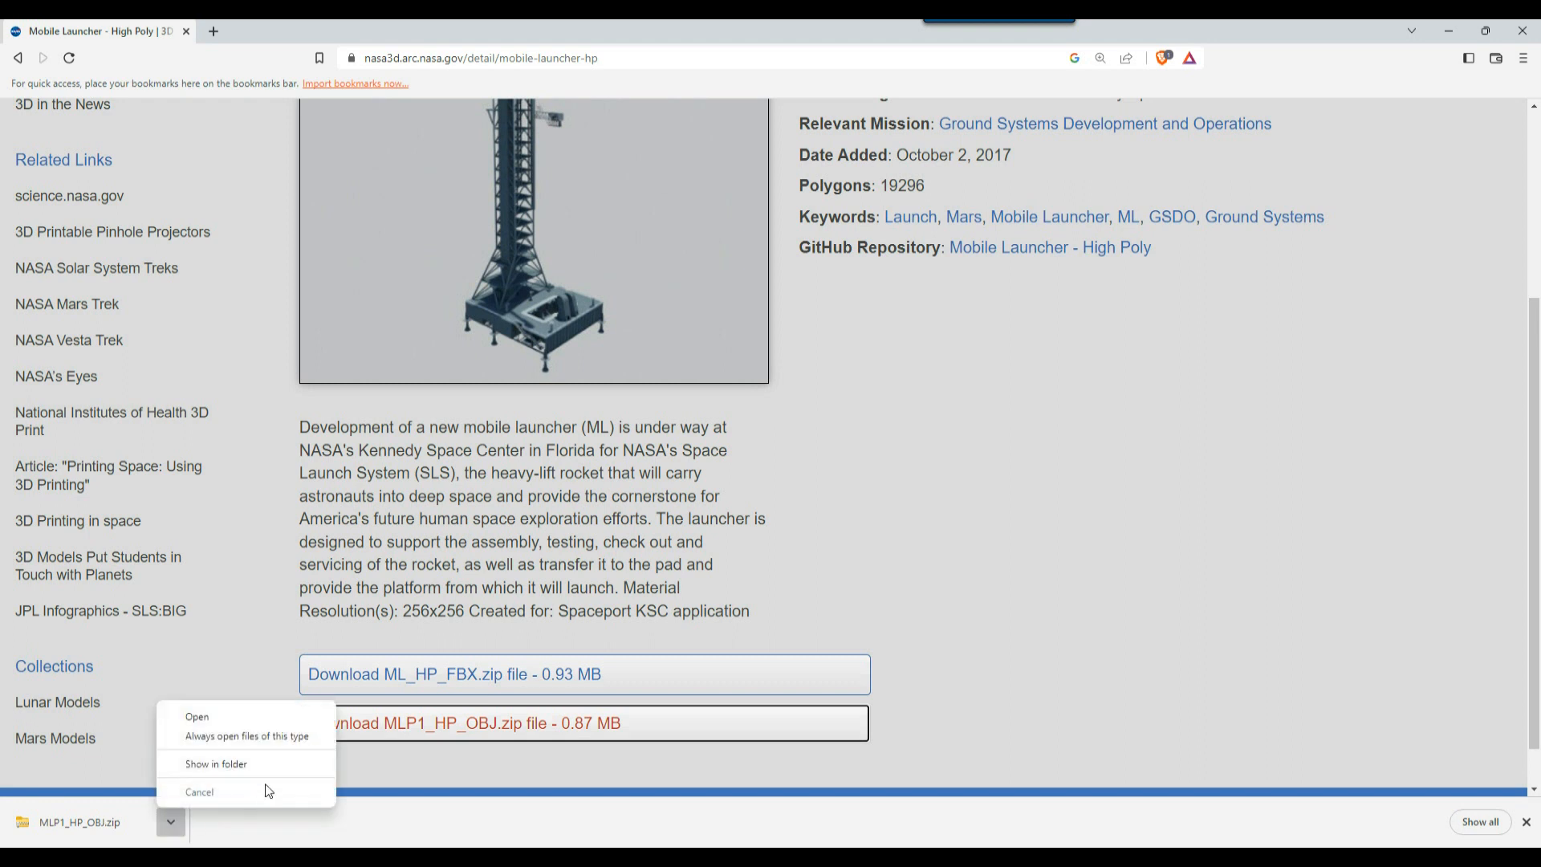
left_click(203, 767)
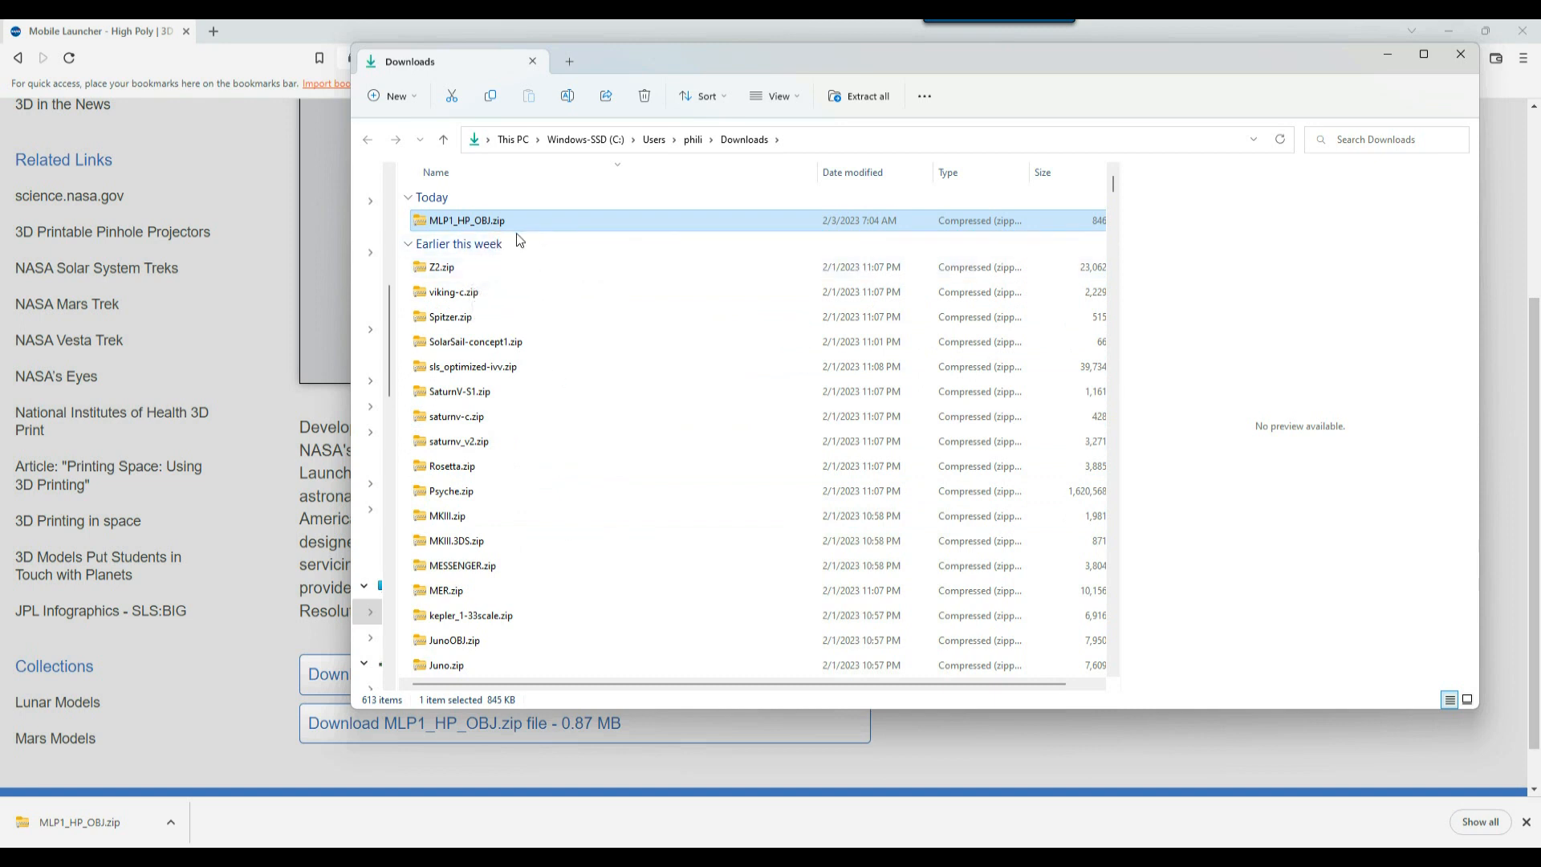
Step: Extract all files from MLP1_HP_OBJ.zip into the suggested MLP1_HP_OBJ folder in Downloads
left_click_drag(731, 57, 547, 83)
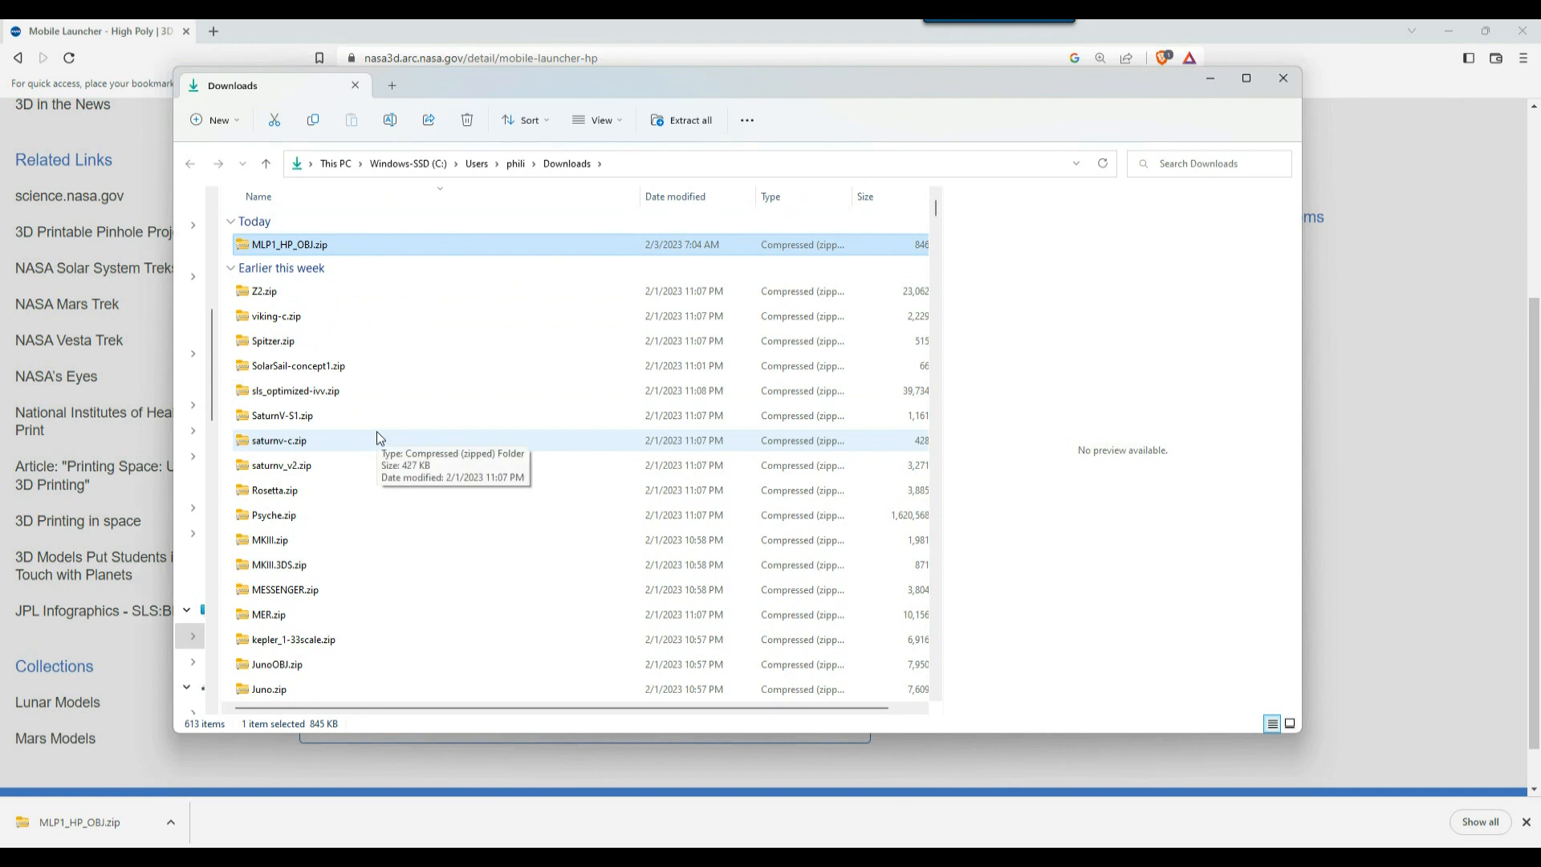
right_click(252, 249)
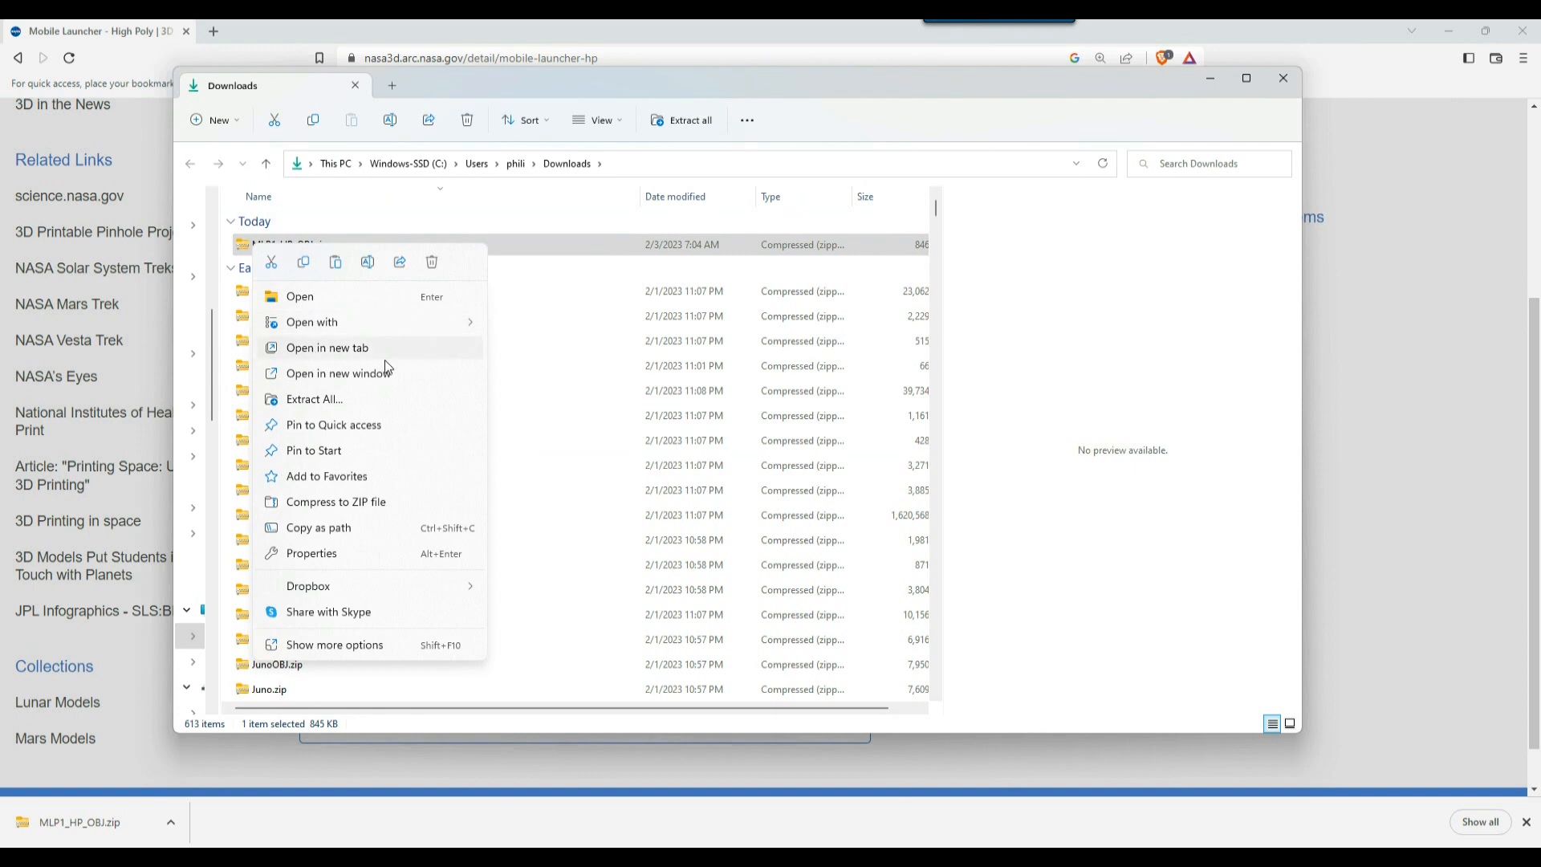
mouse_move(337, 329)
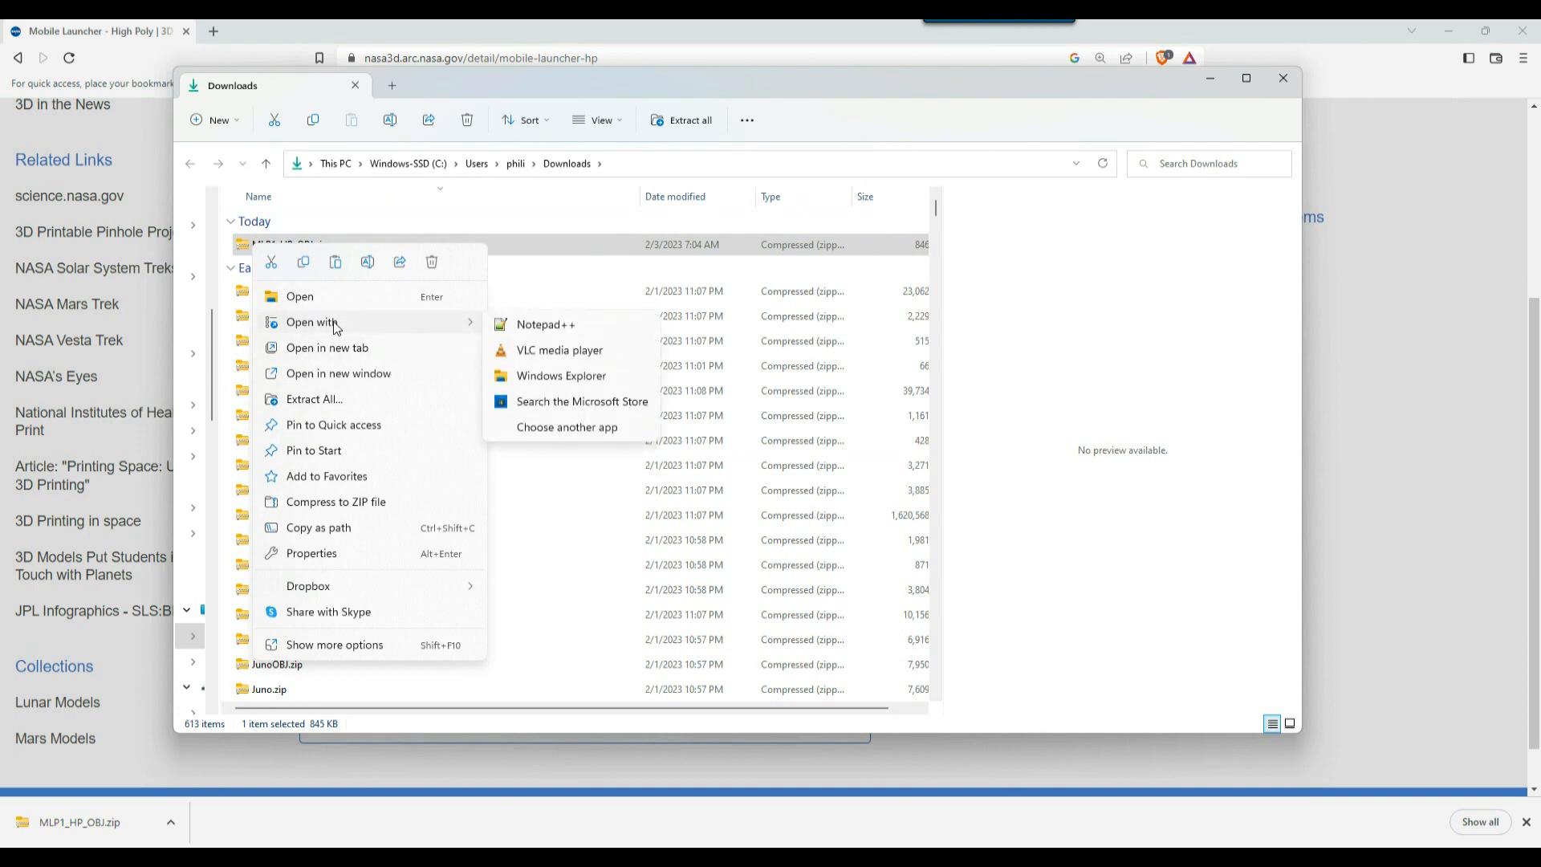
left_click(329, 399)
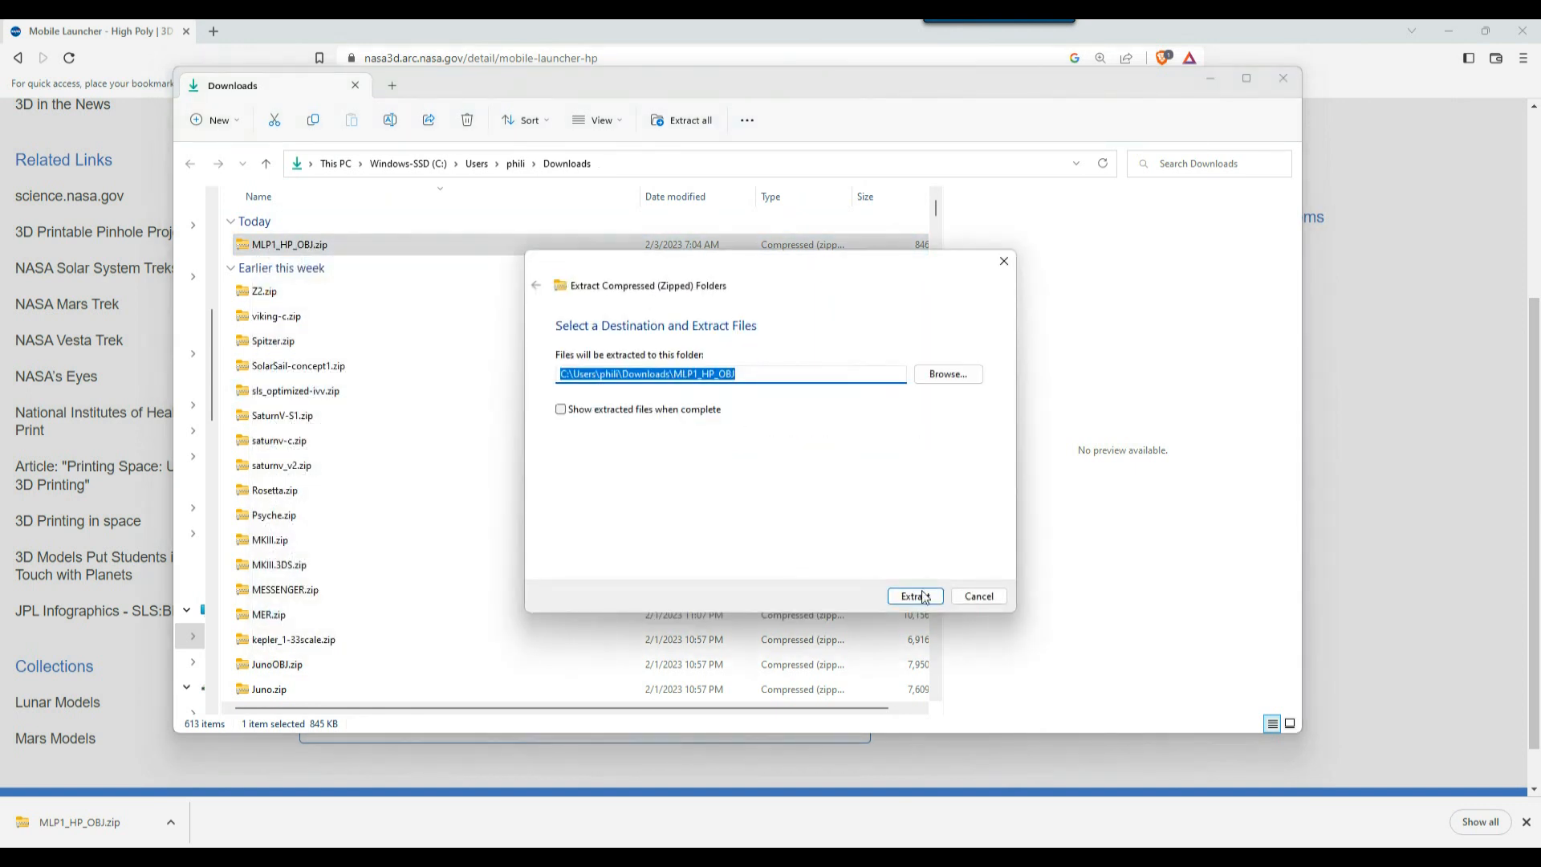
left_click(923, 595)
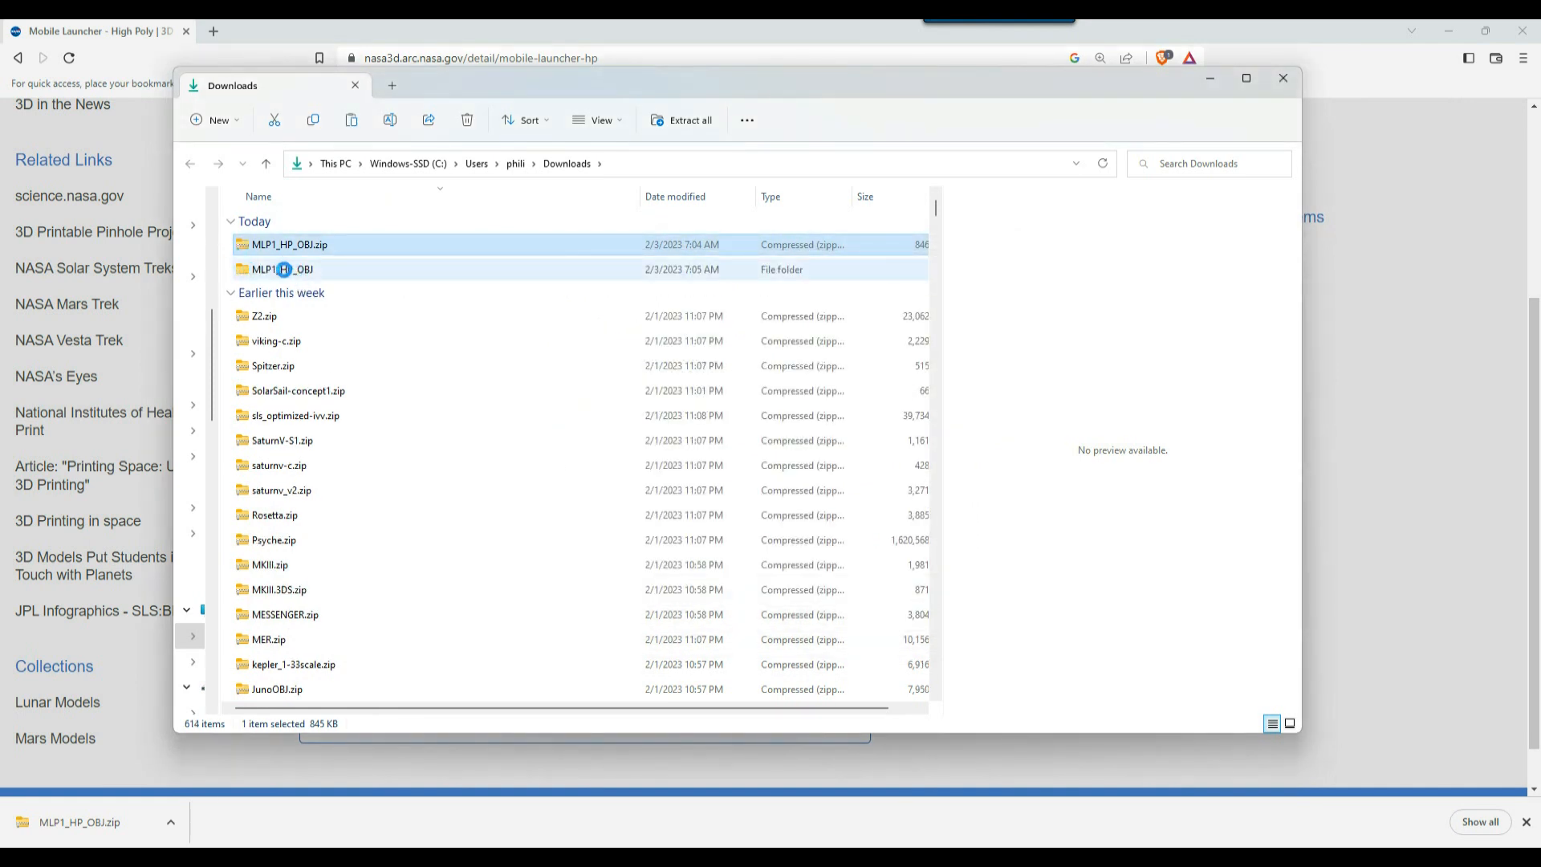
Step: Open the extracted MLP1_HP_OBJ folder and examine its ML_HP.mtl and ML_HP.obj files
left_click(268, 270)
double_click(268, 270)
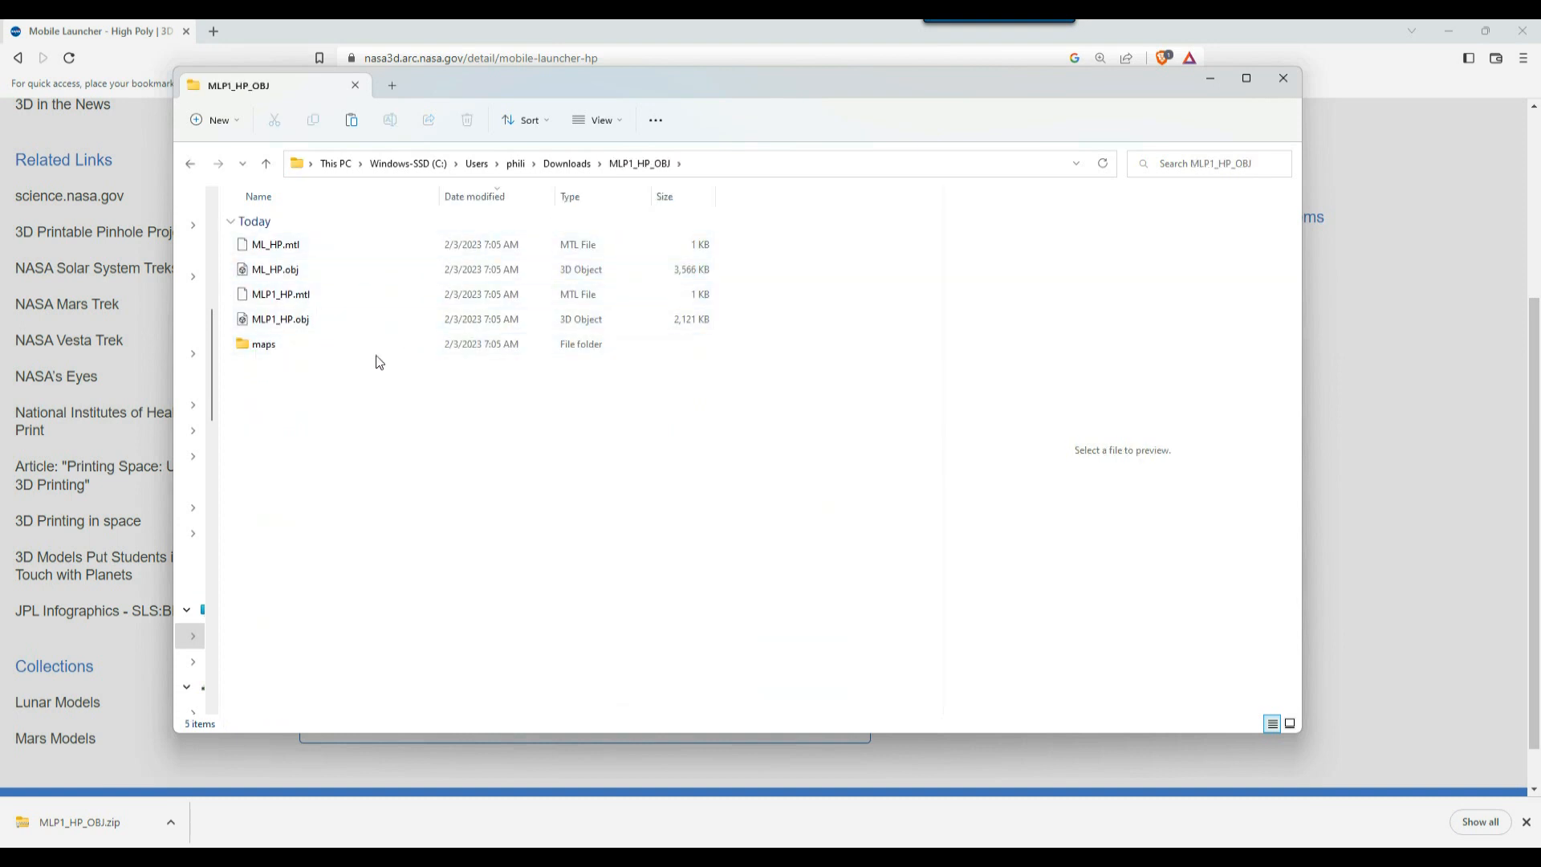
left_click(298, 271)
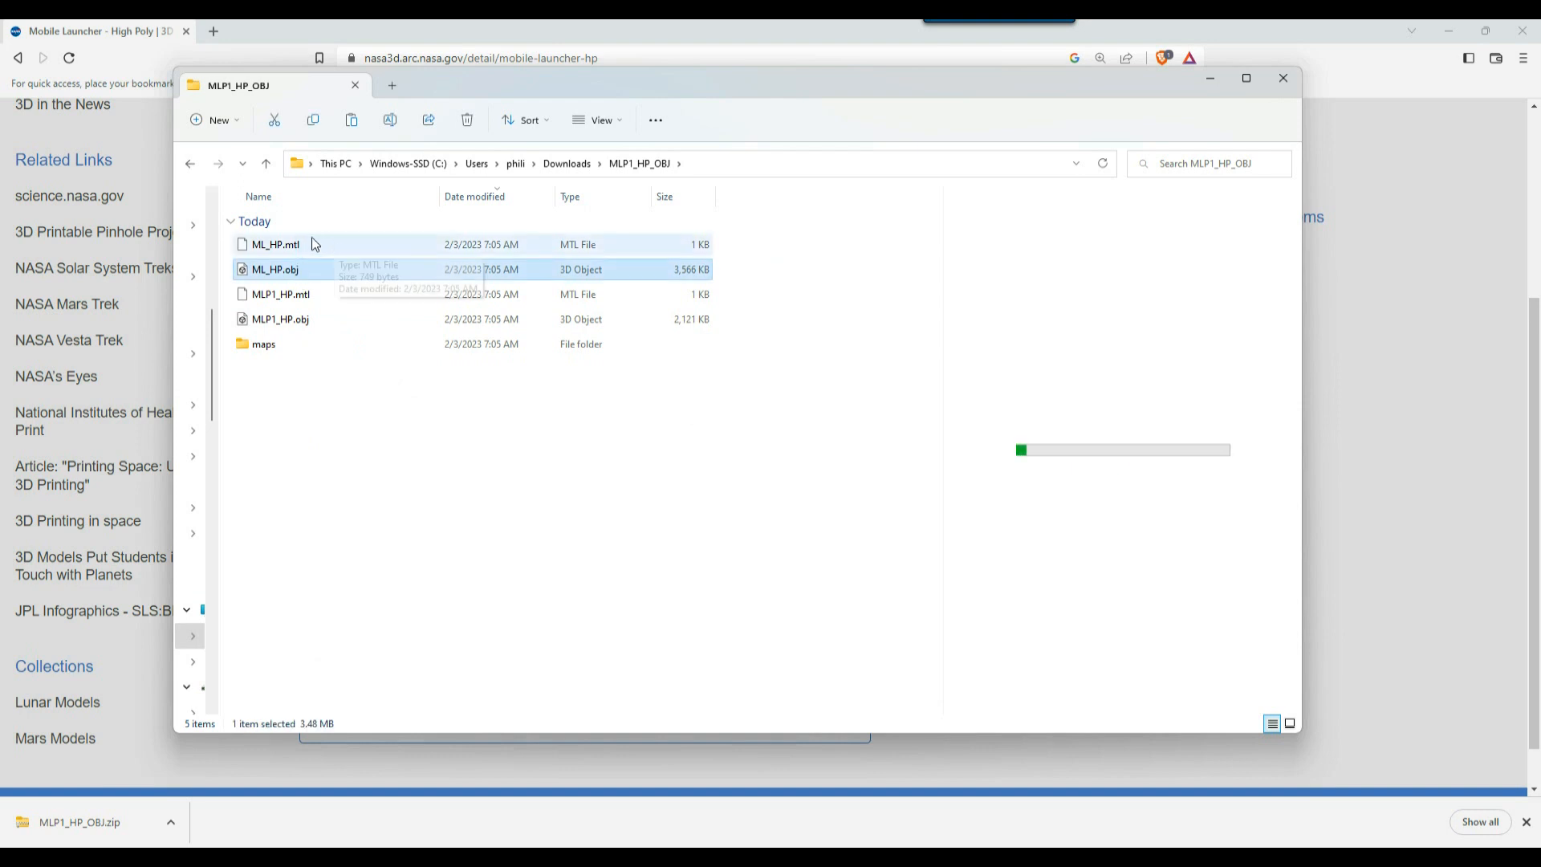
left_click(303, 249)
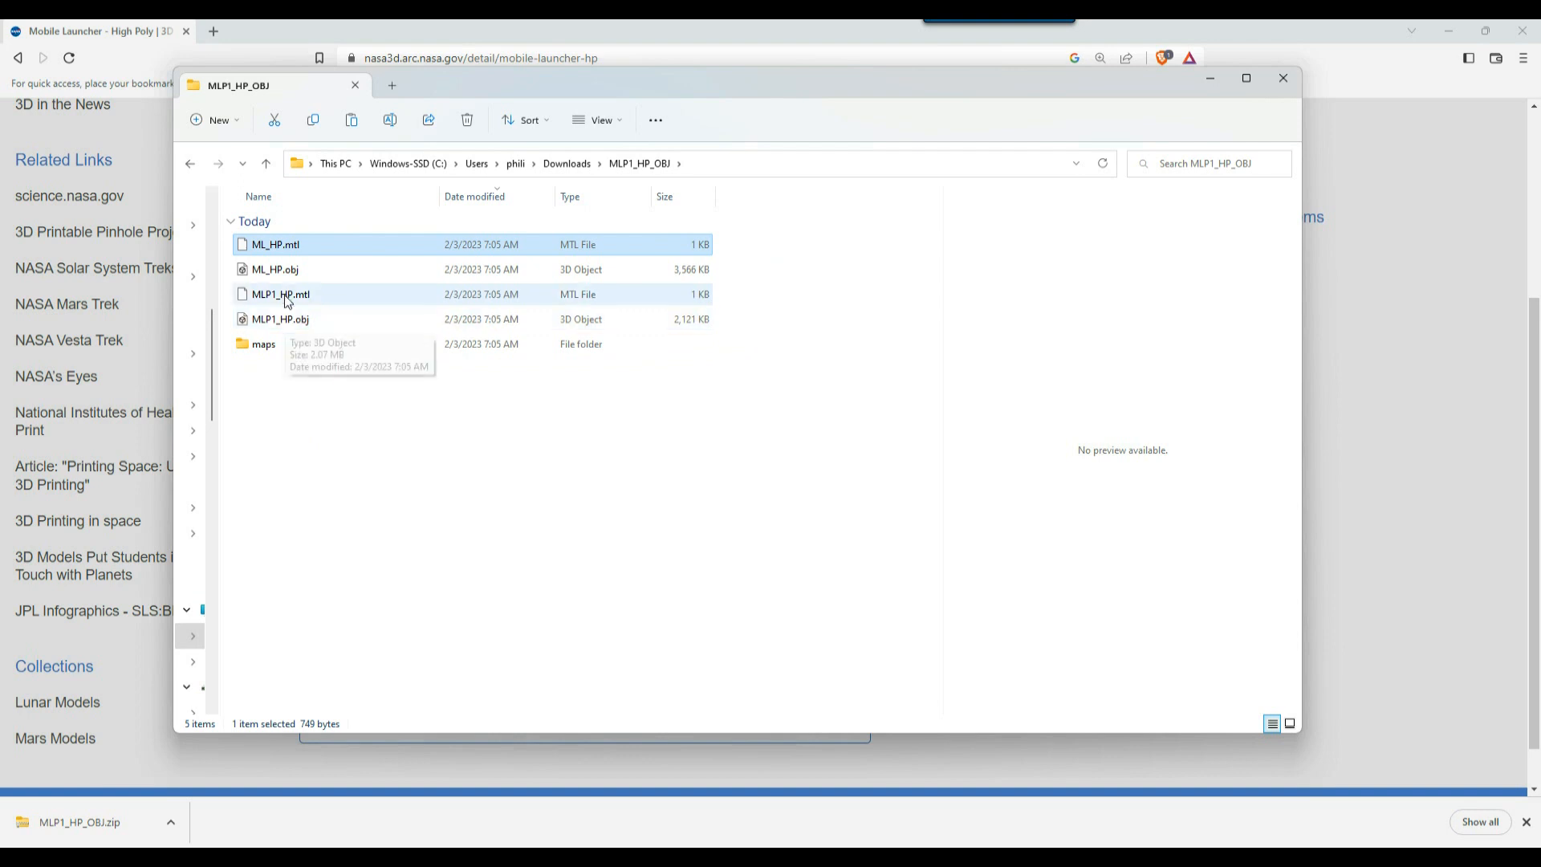
left_click(286, 277)
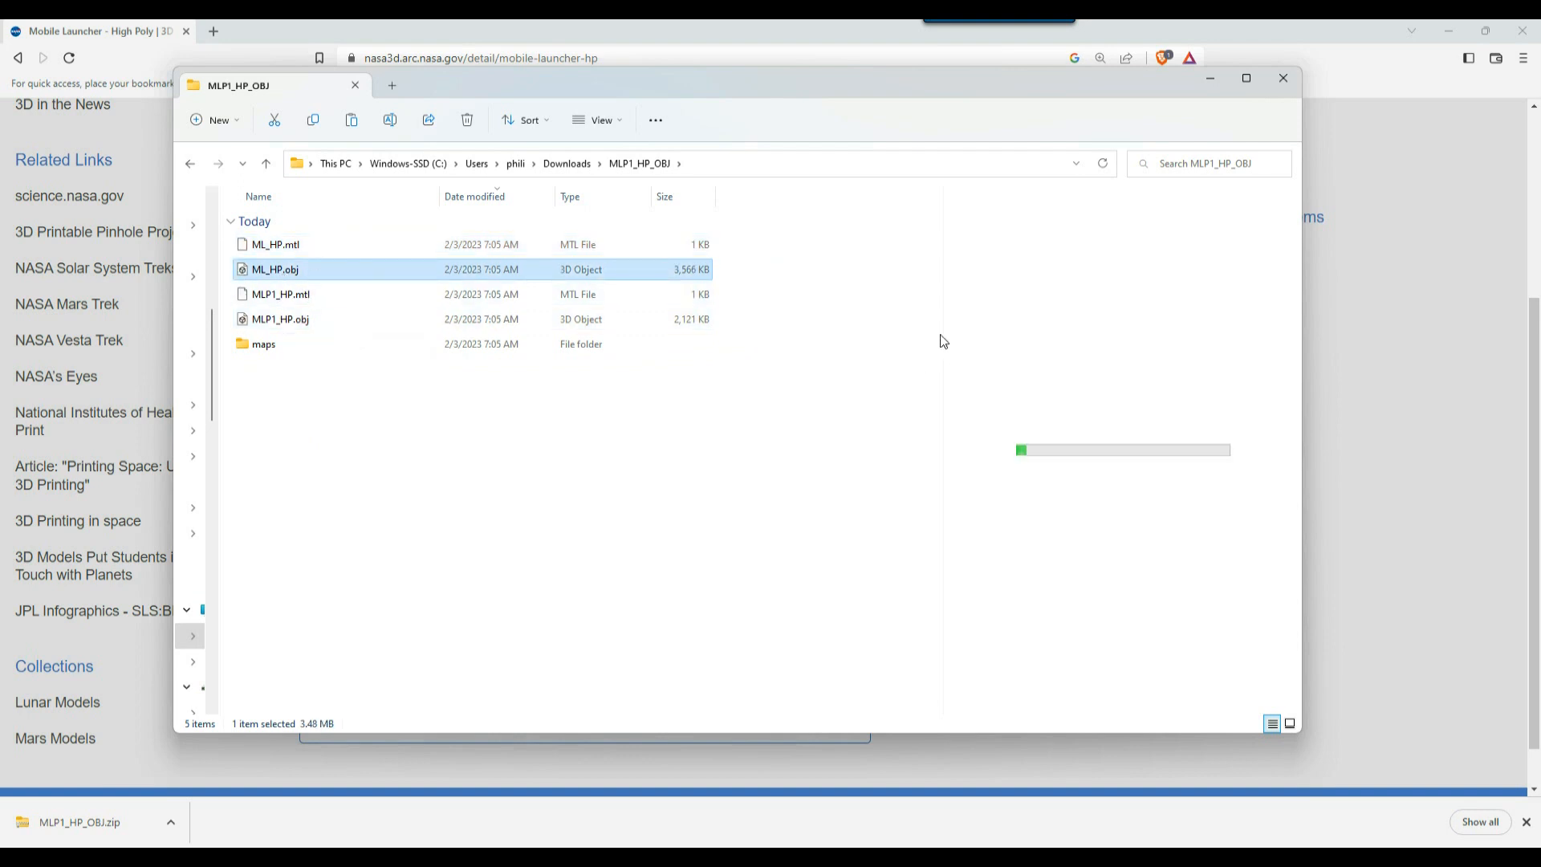
Step: Widen the preview pane for ML_HP.obj and check the display option that turns the preview pane on
left_click_drag(938, 330, 737, 330)
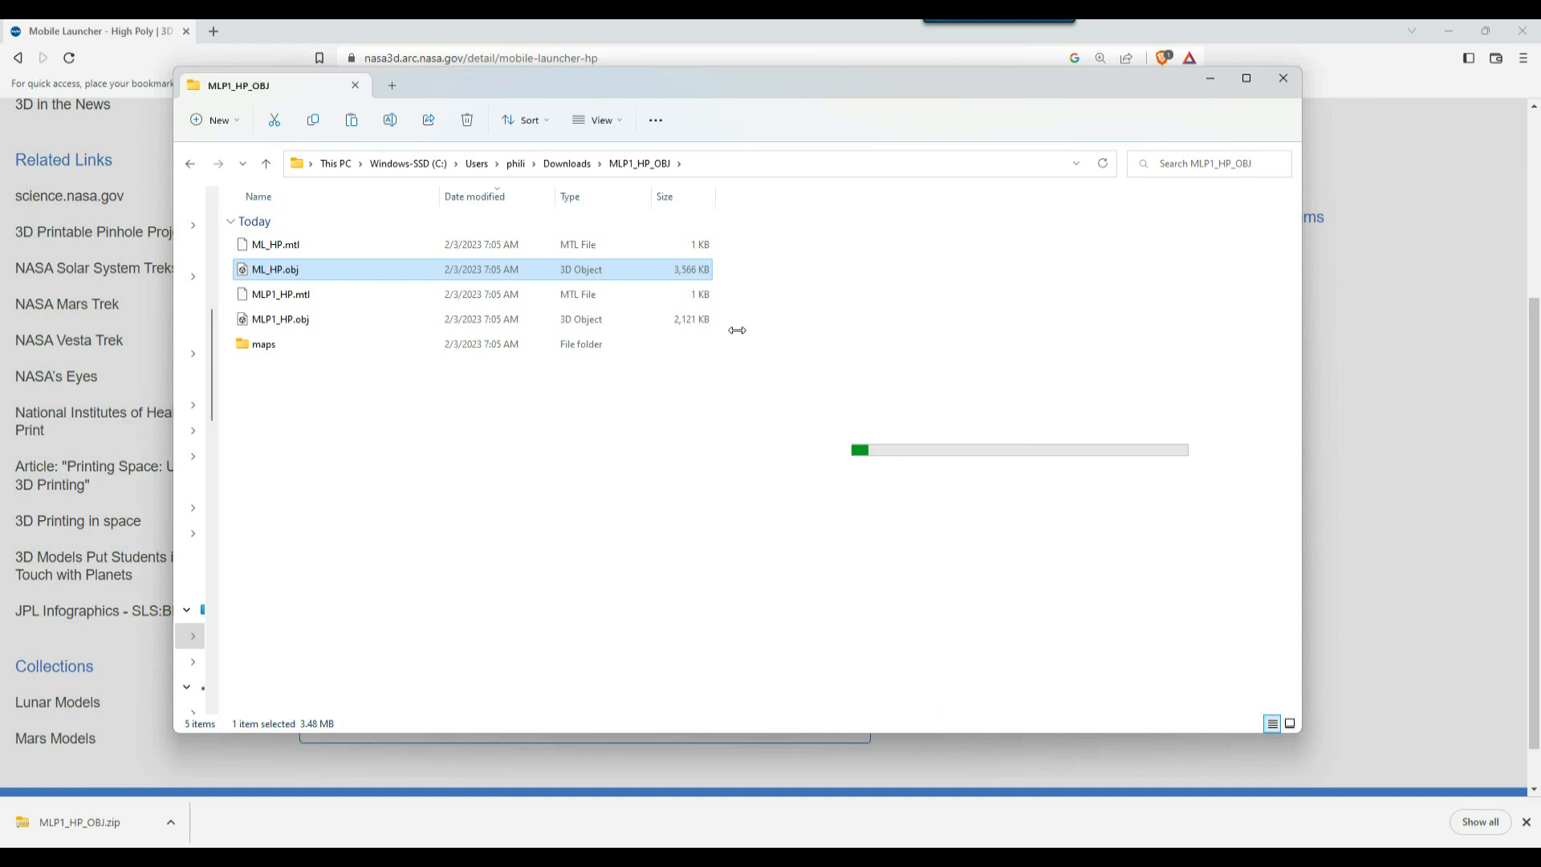
left_click(606, 122)
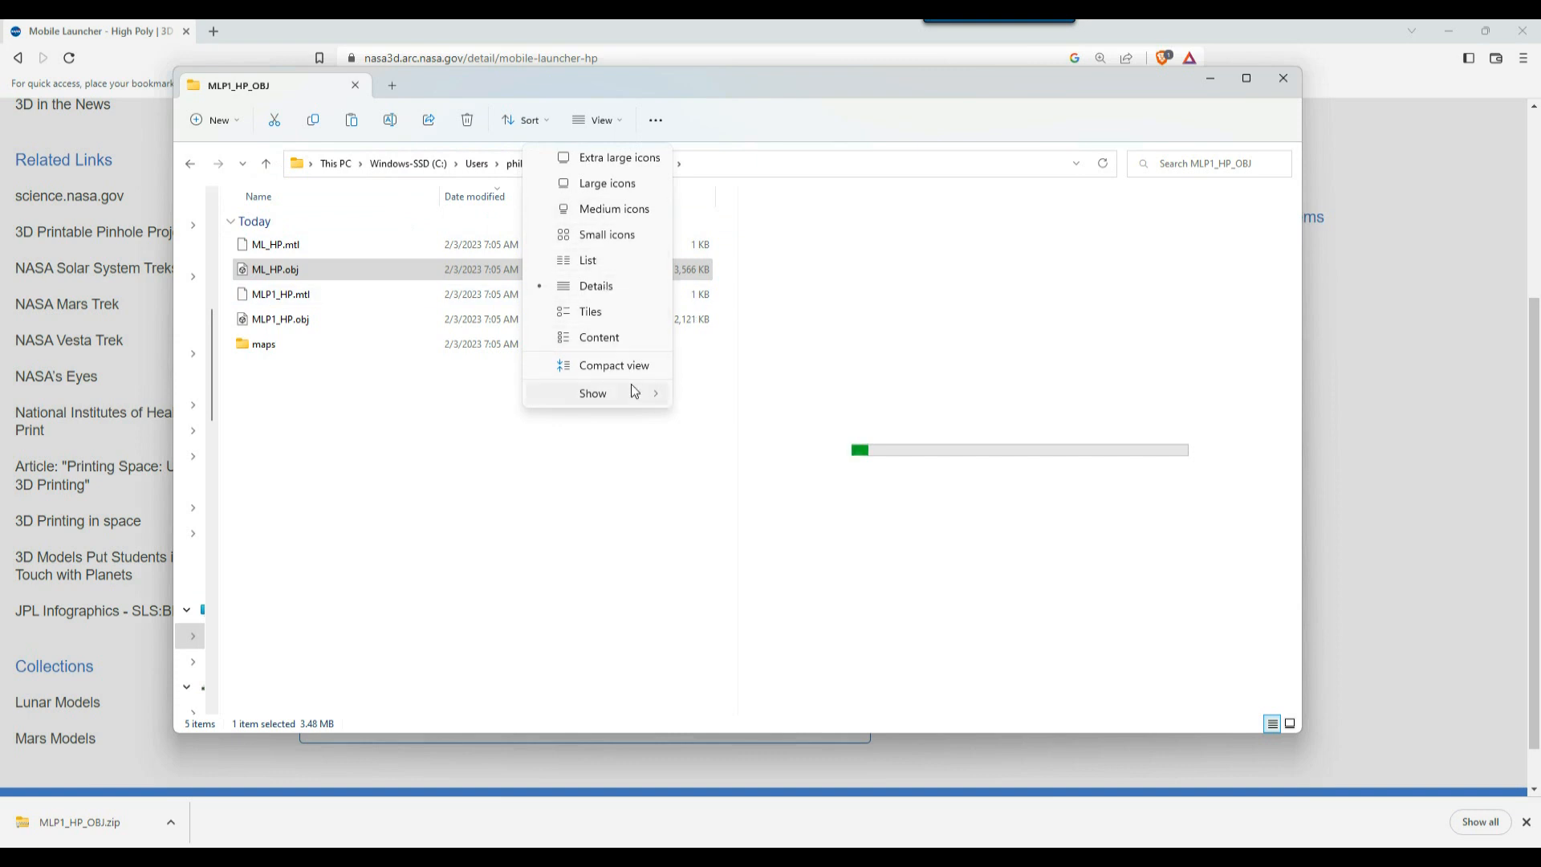
mouse_move(610, 391)
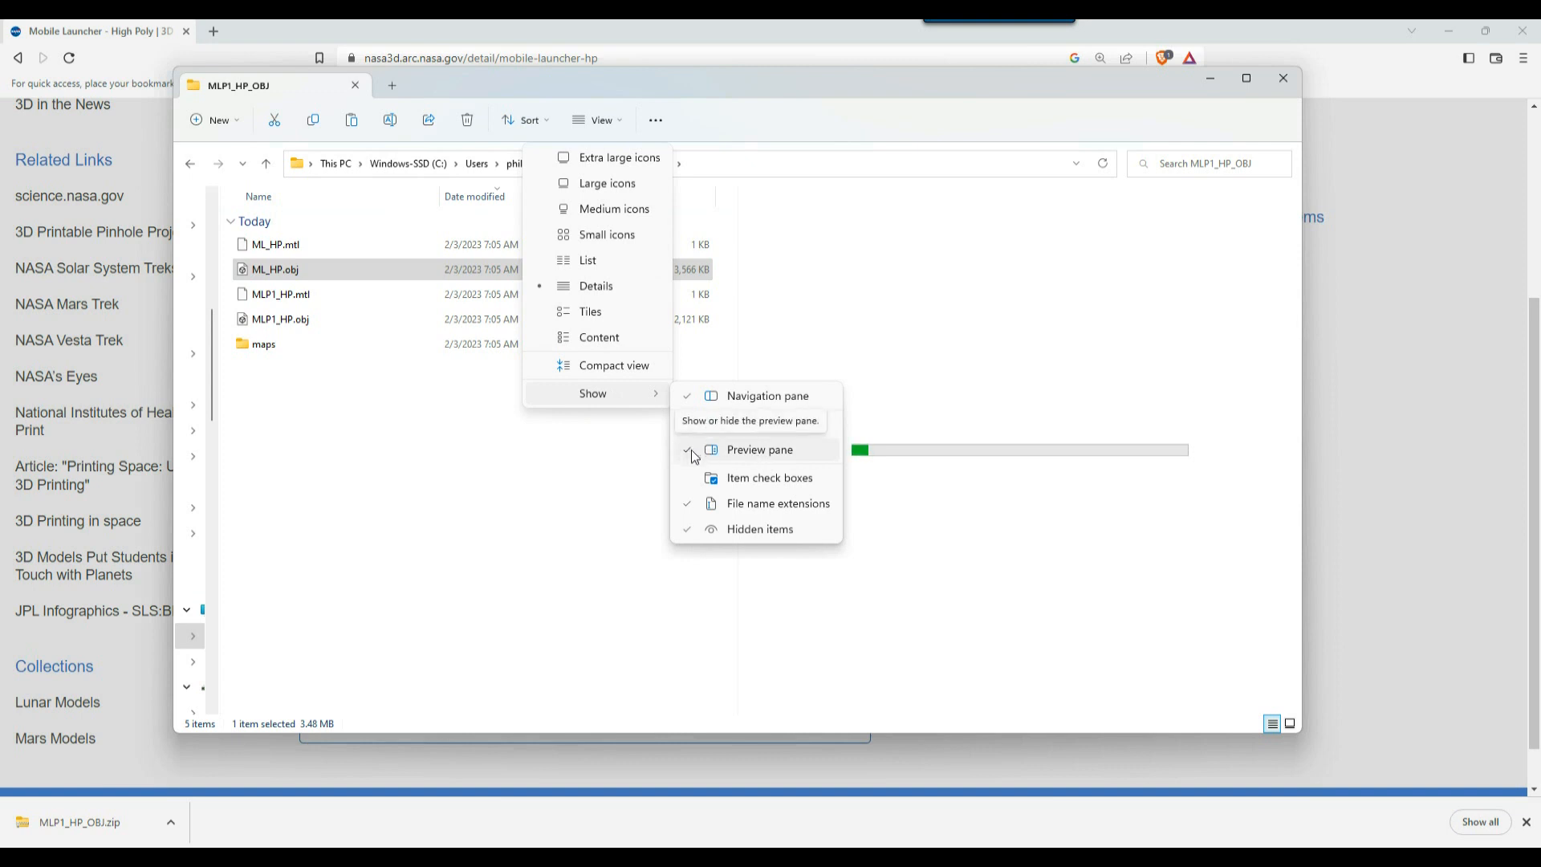
left_click(963, 348)
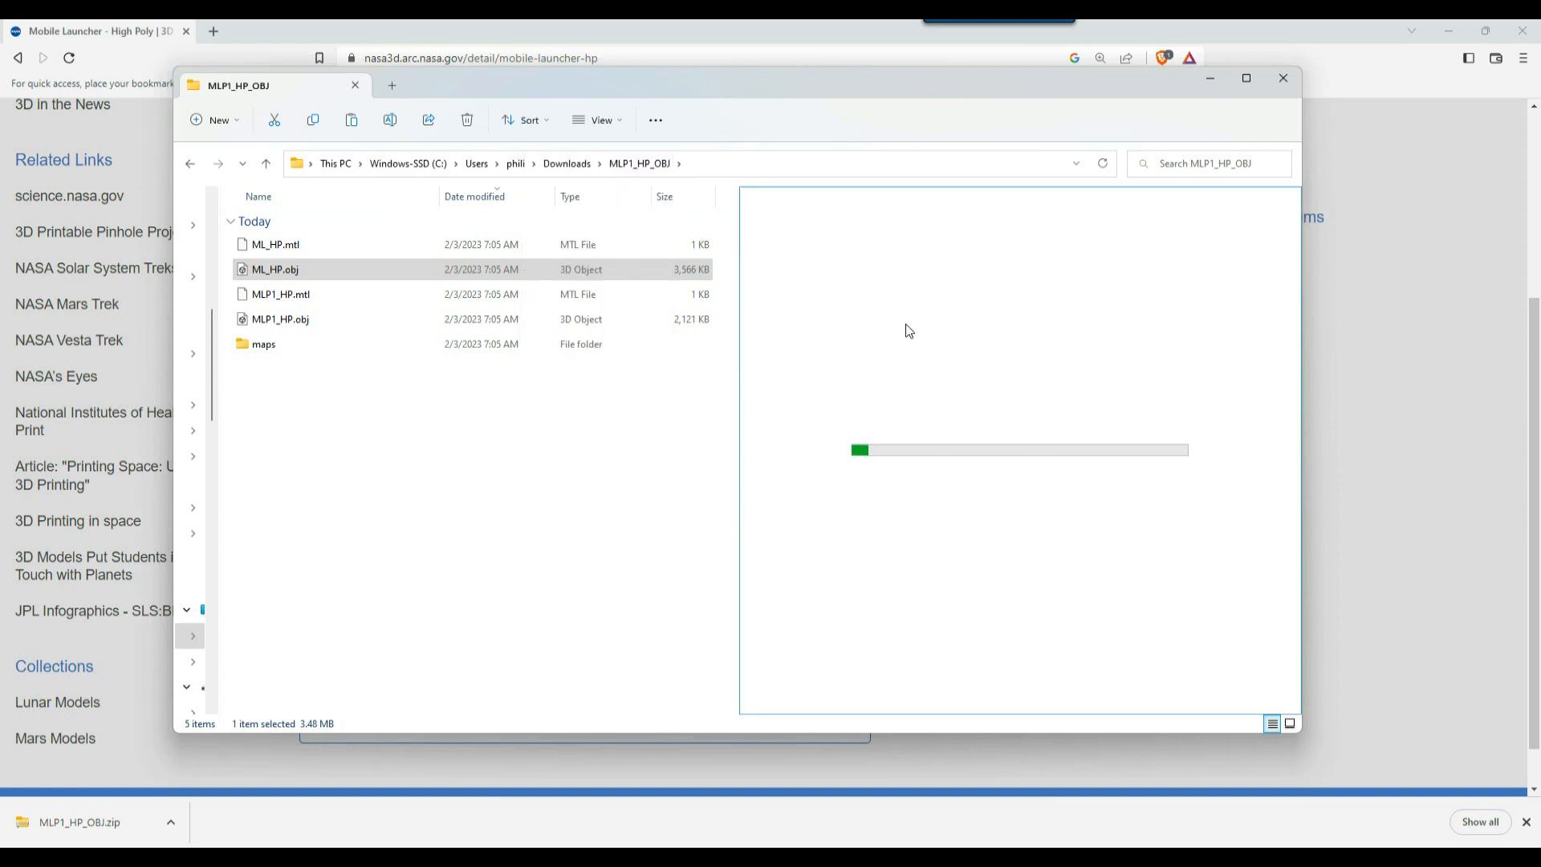
left_click(320, 269)
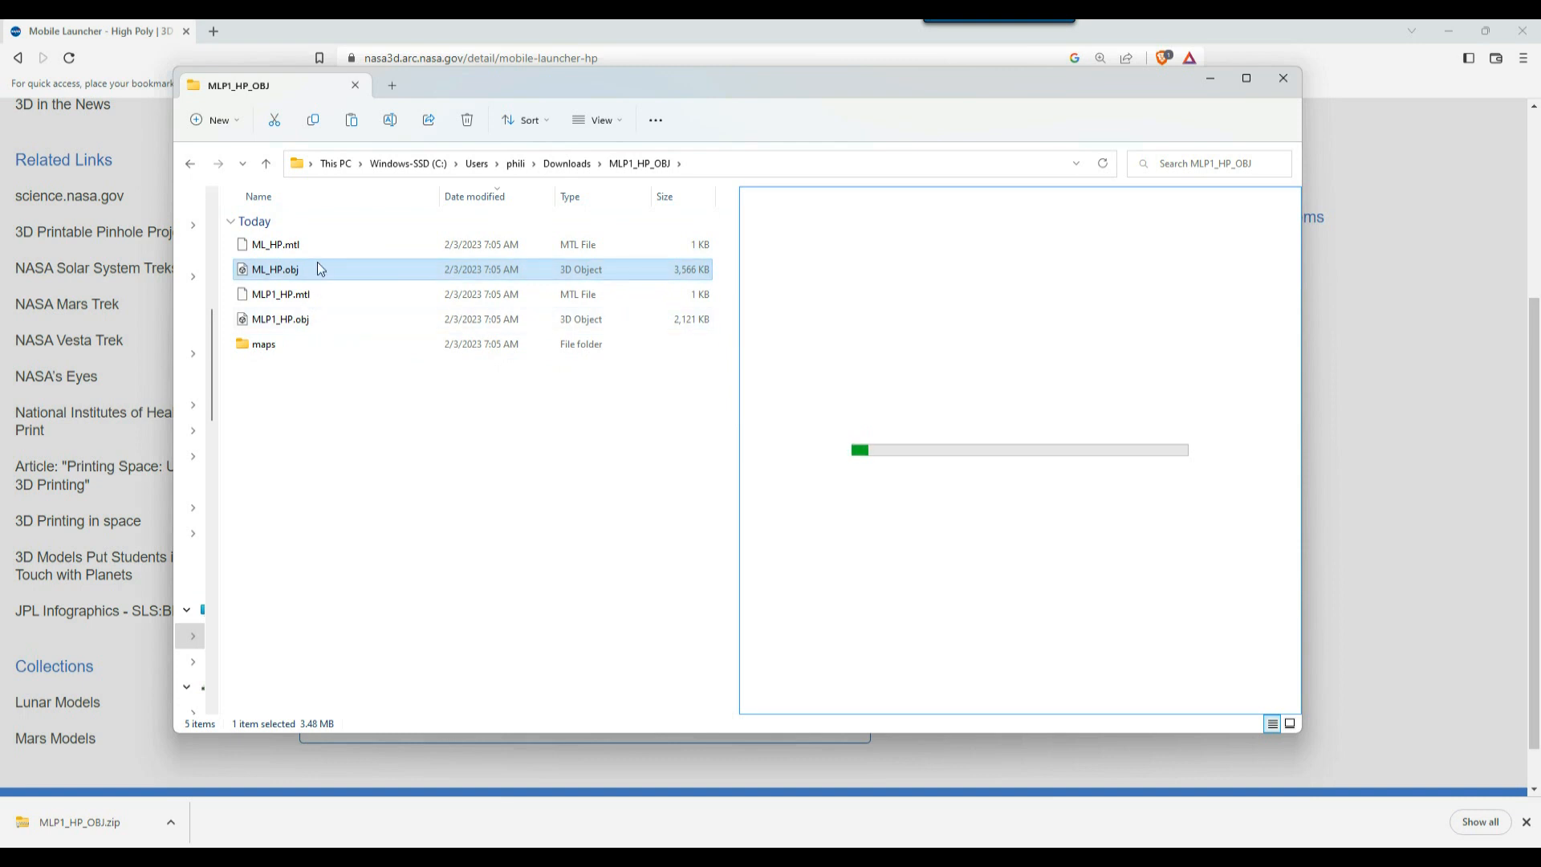
Step: Open ML_HP.obj in 3D Viewer, inspect the launcher tower from several angles, and close the viewer
double_click(245, 272)
left_click_drag(275, 118, 788, 123)
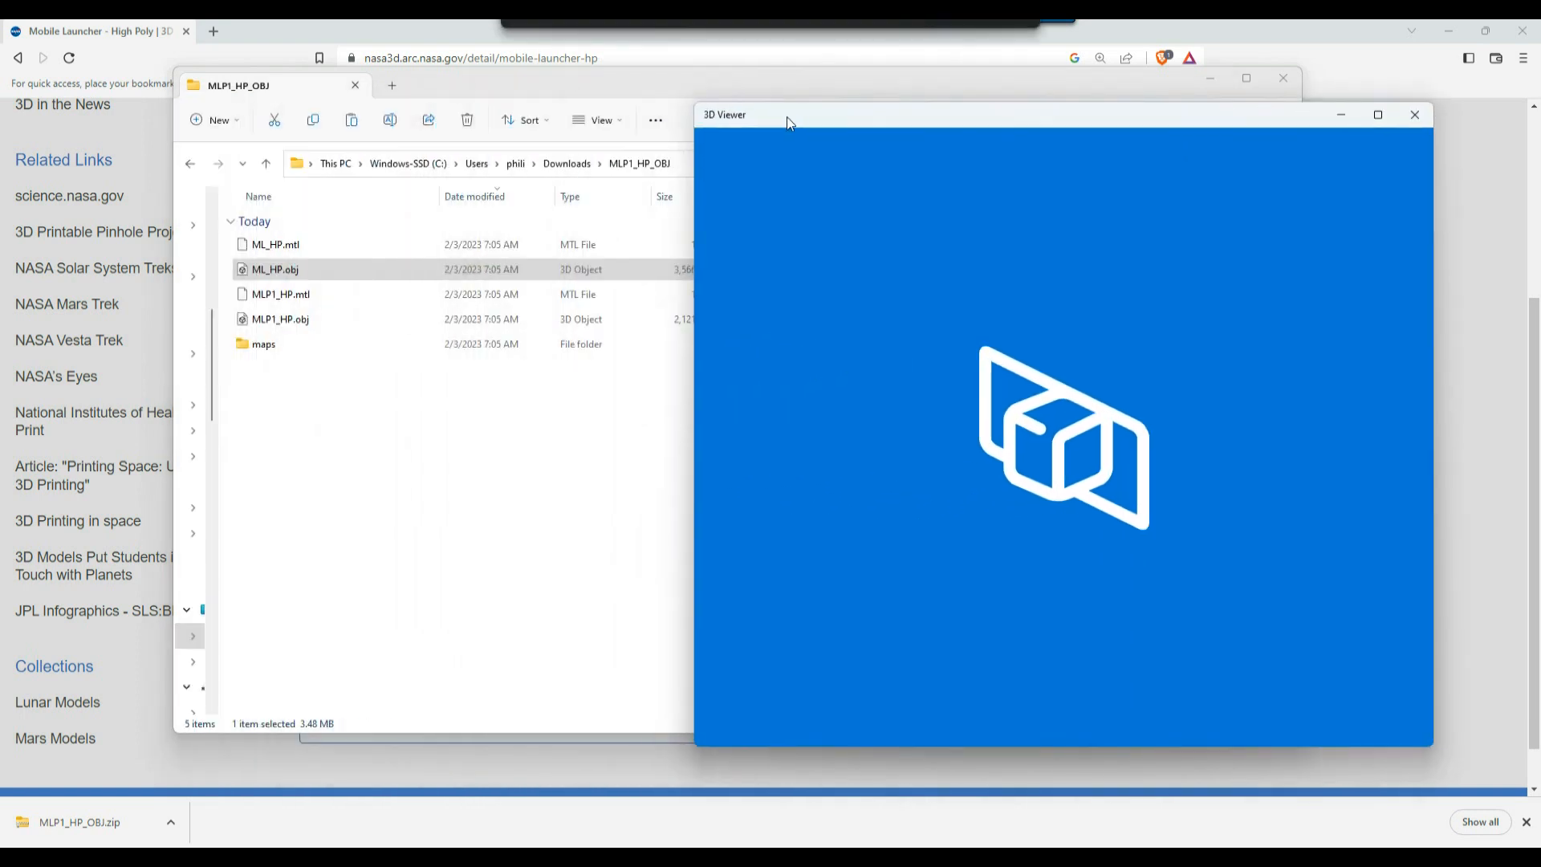
left_click_drag(995, 480, 934, 502)
scroll(953, 516, "up", 5)
scroll(951, 515, "down", 5)
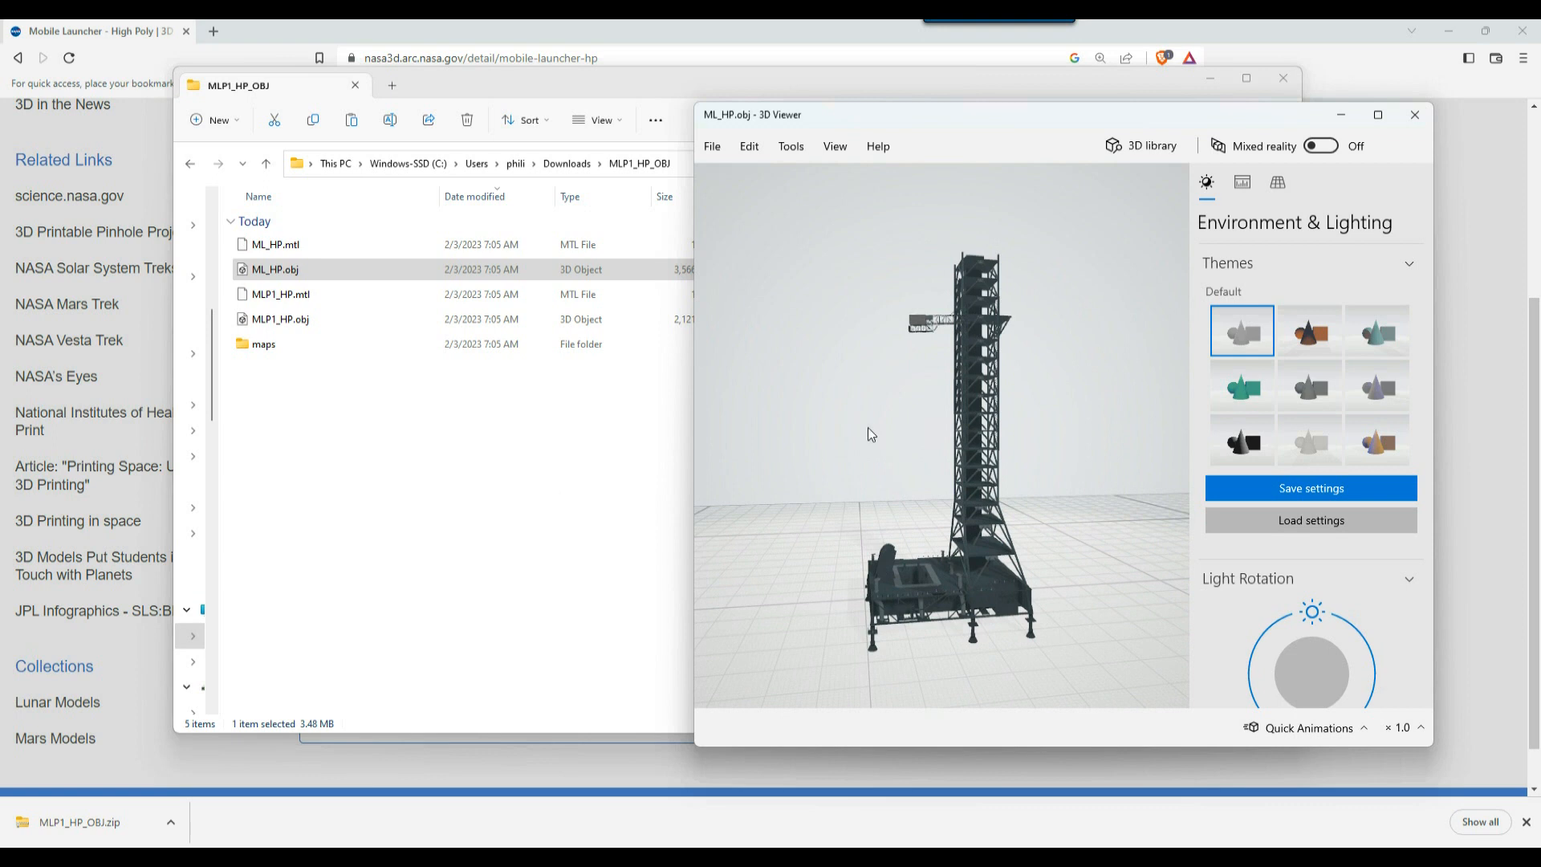
left_click_drag(881, 329, 1122, 398)
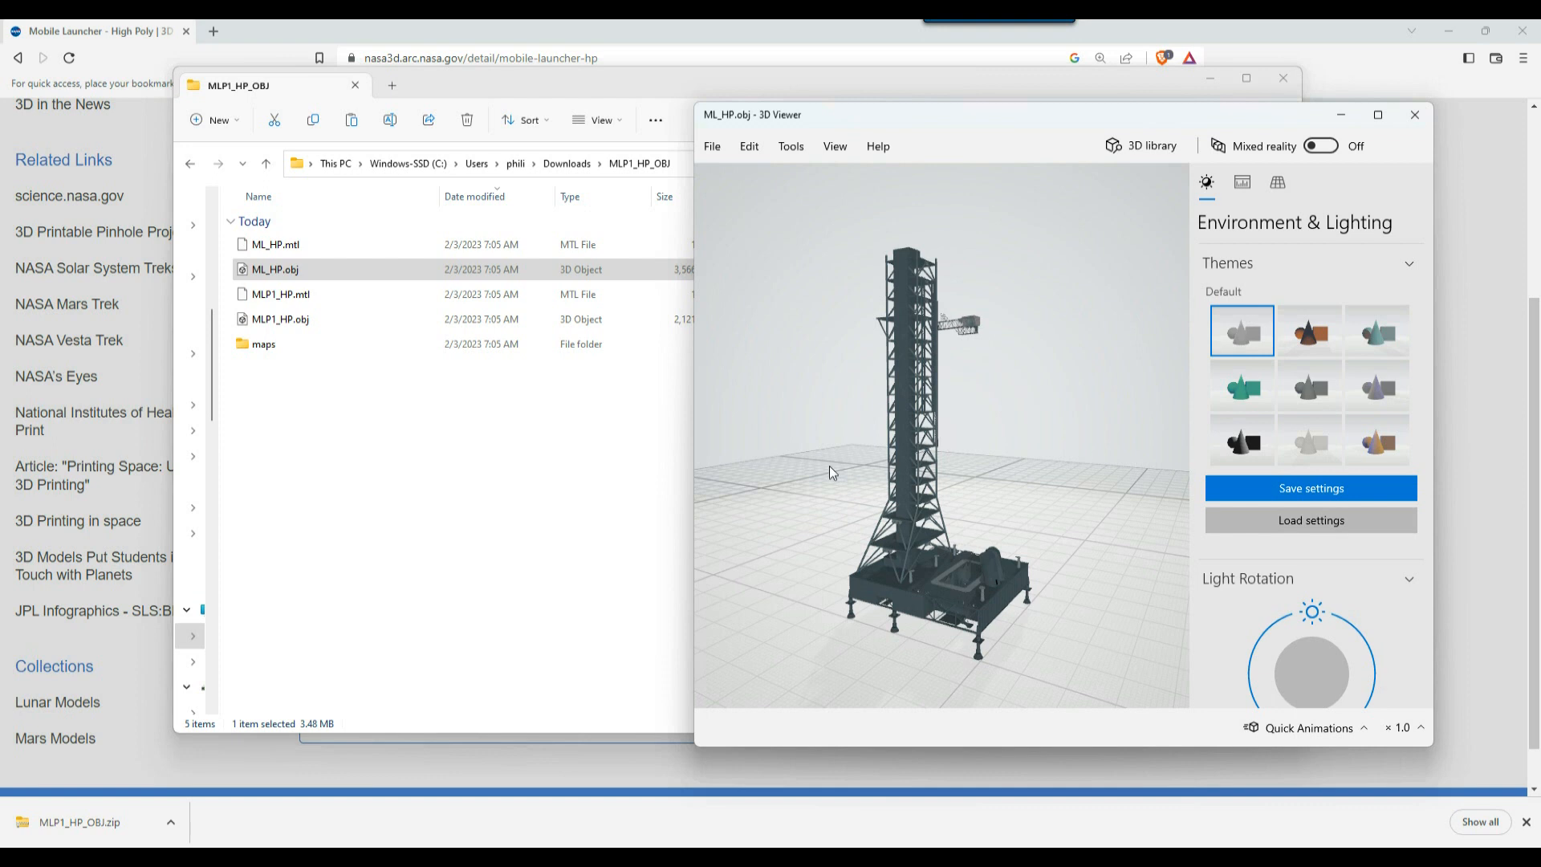
left_click_drag(883, 518, 959, 496)
left_click_drag(1063, 484, 826, 361)
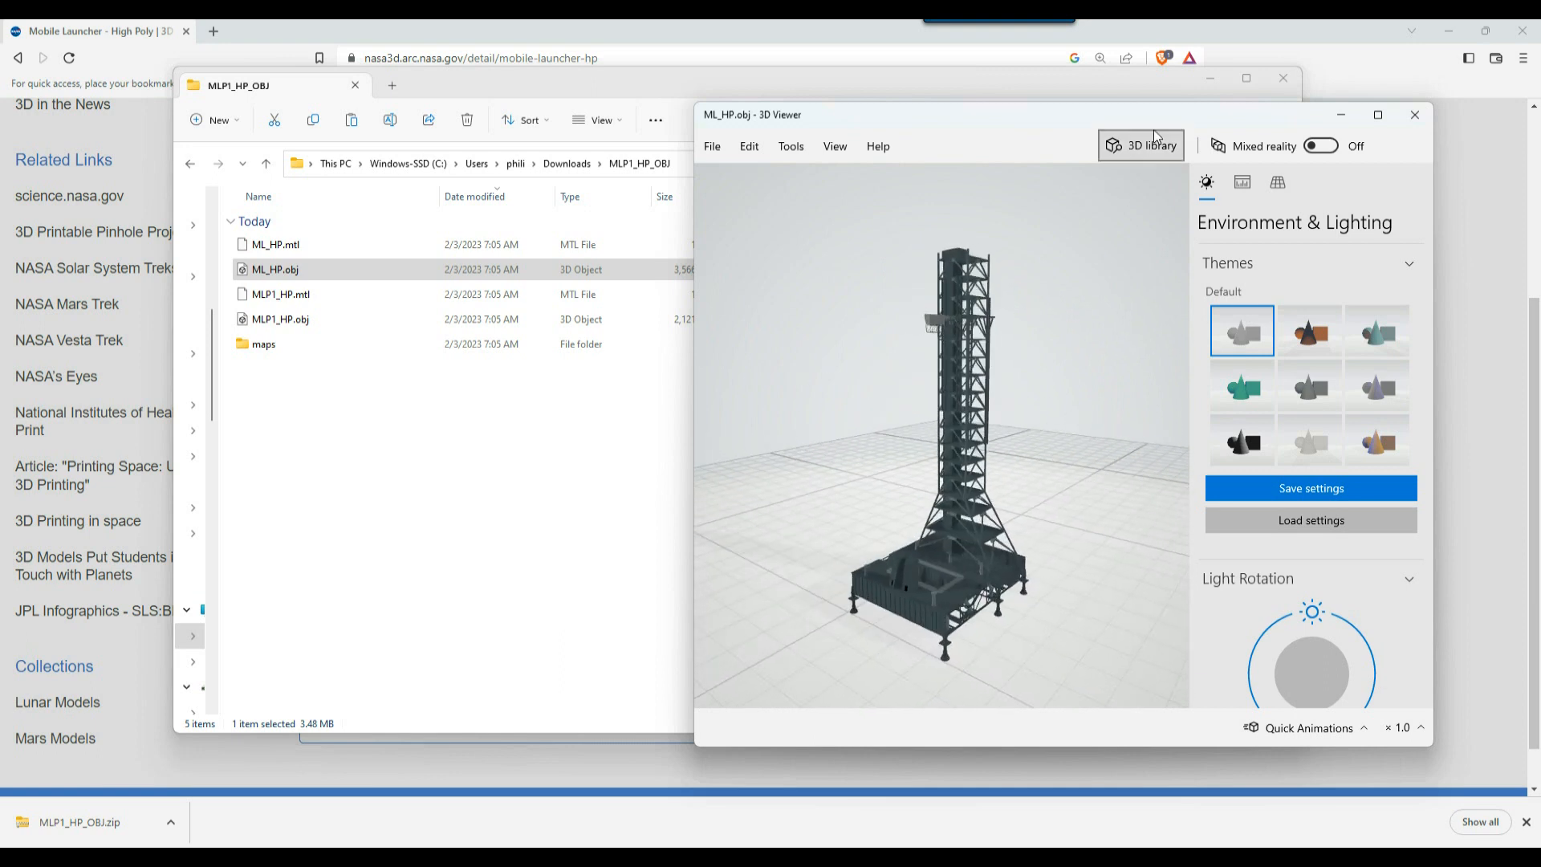
left_click(1414, 115)
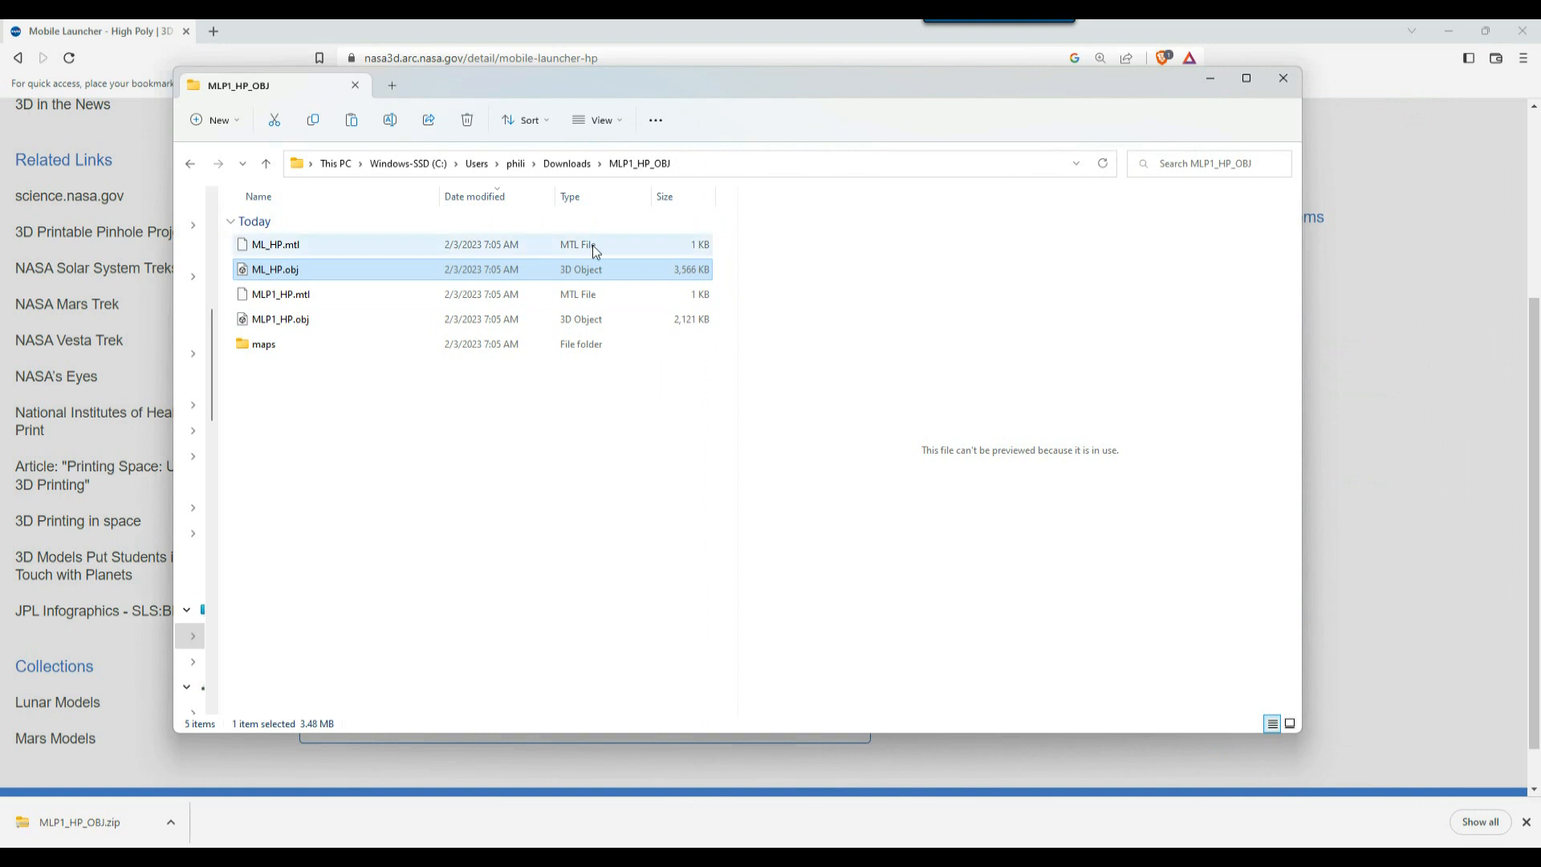
Step: View MLP1_HP.obj in 3D Viewer to compare it with ML_HP.obj
left_click(268, 321)
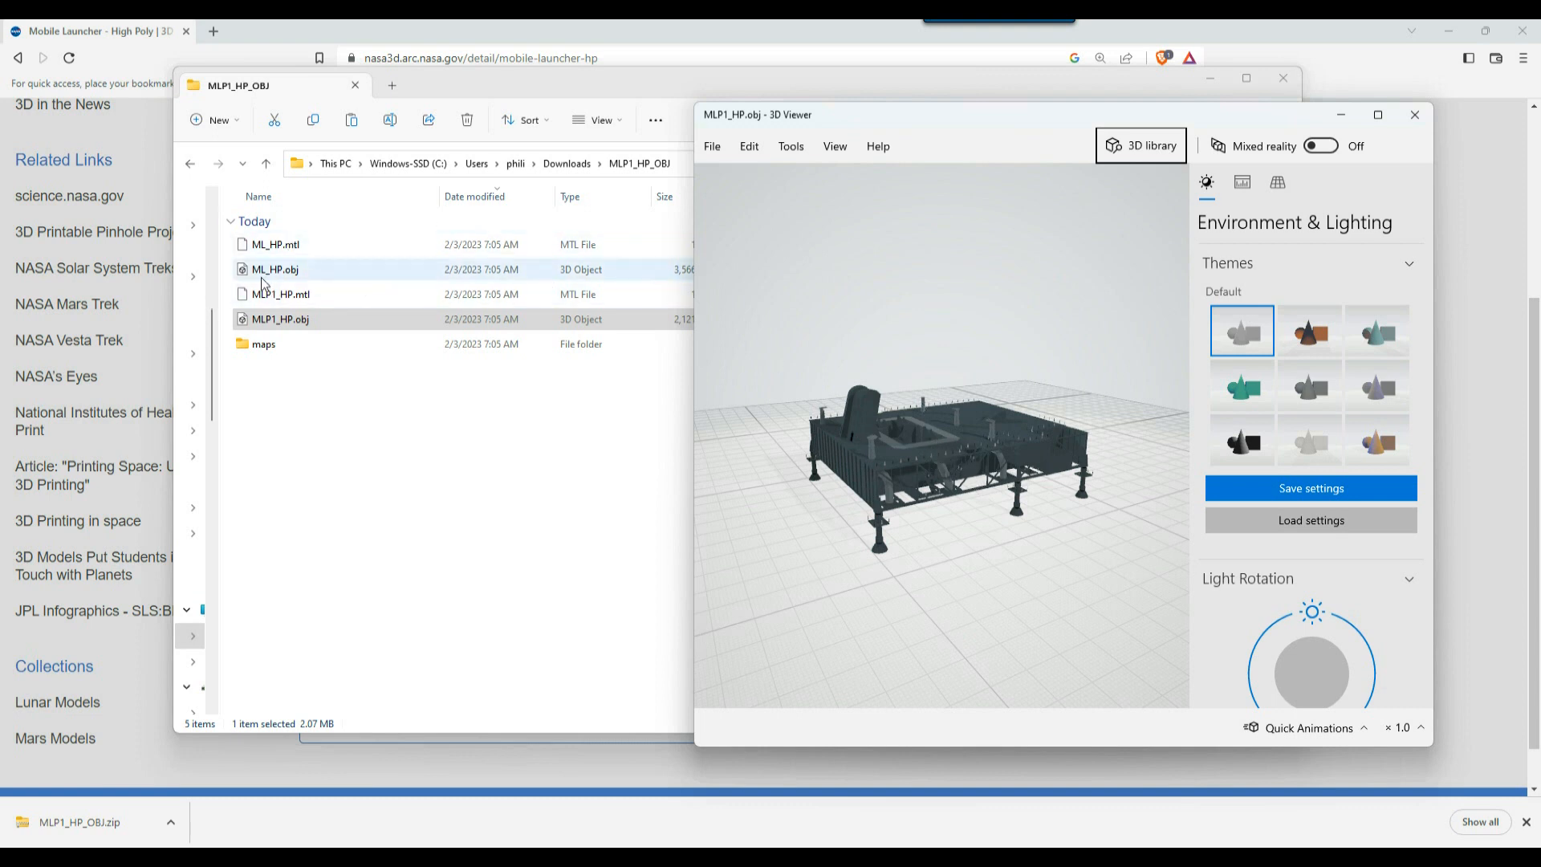
left_click(287, 274)
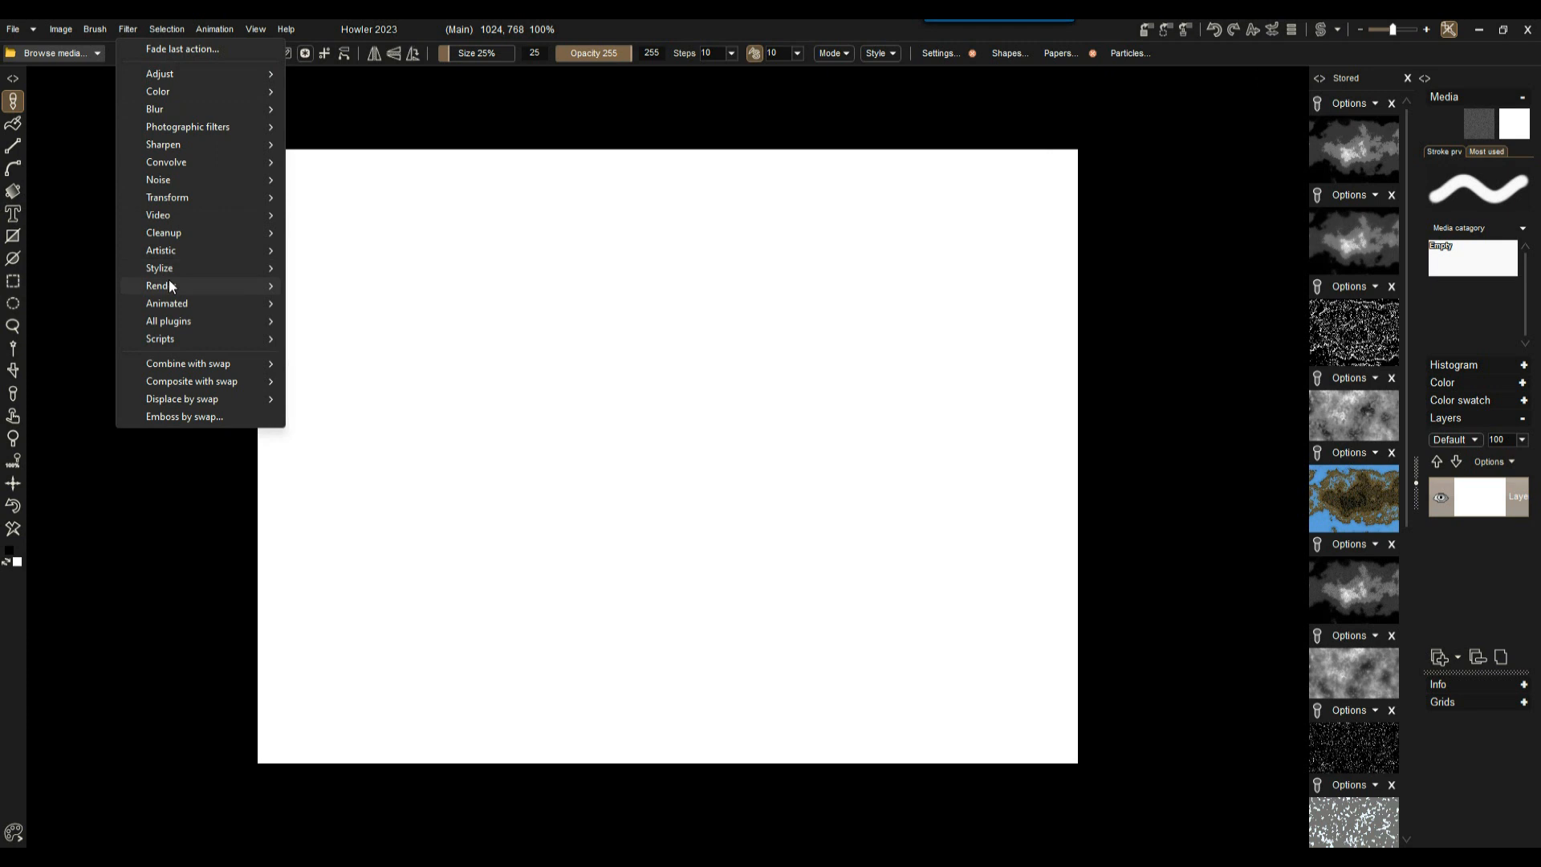
Step: Switch to Howler 2023 and open the 3D api obj render filter on the blank canvas
mouse_move(170, 285)
mouse_move(355, 757)
left_click(374, 743)
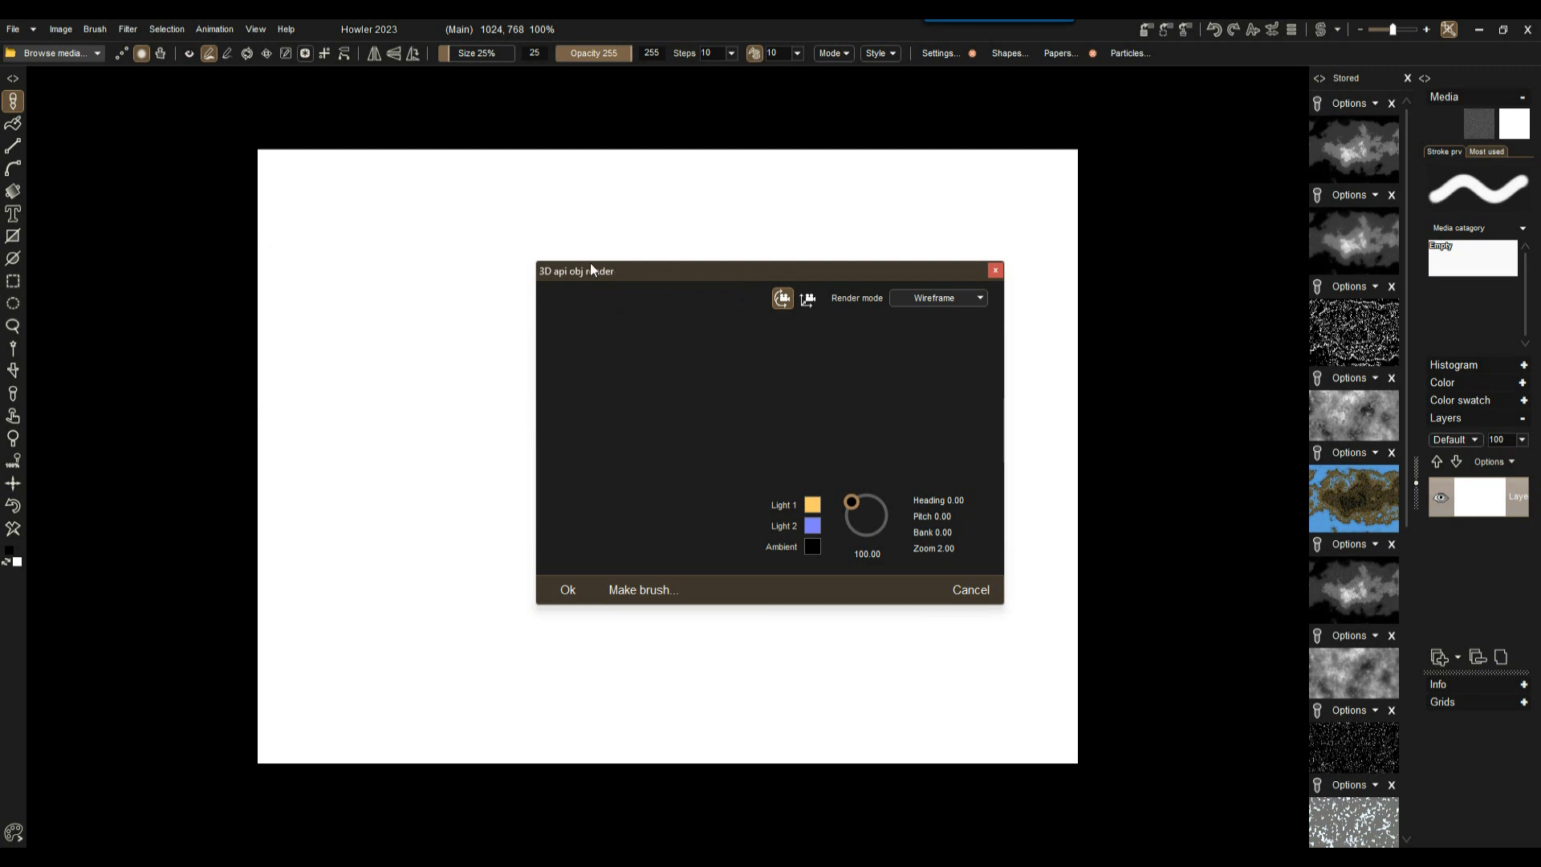
Step: Move the 3D obj render dialog off the canvas centre and open the Downloads folder in its file tree
left_click_drag(714, 272, 291, 132)
left_click(147, 154)
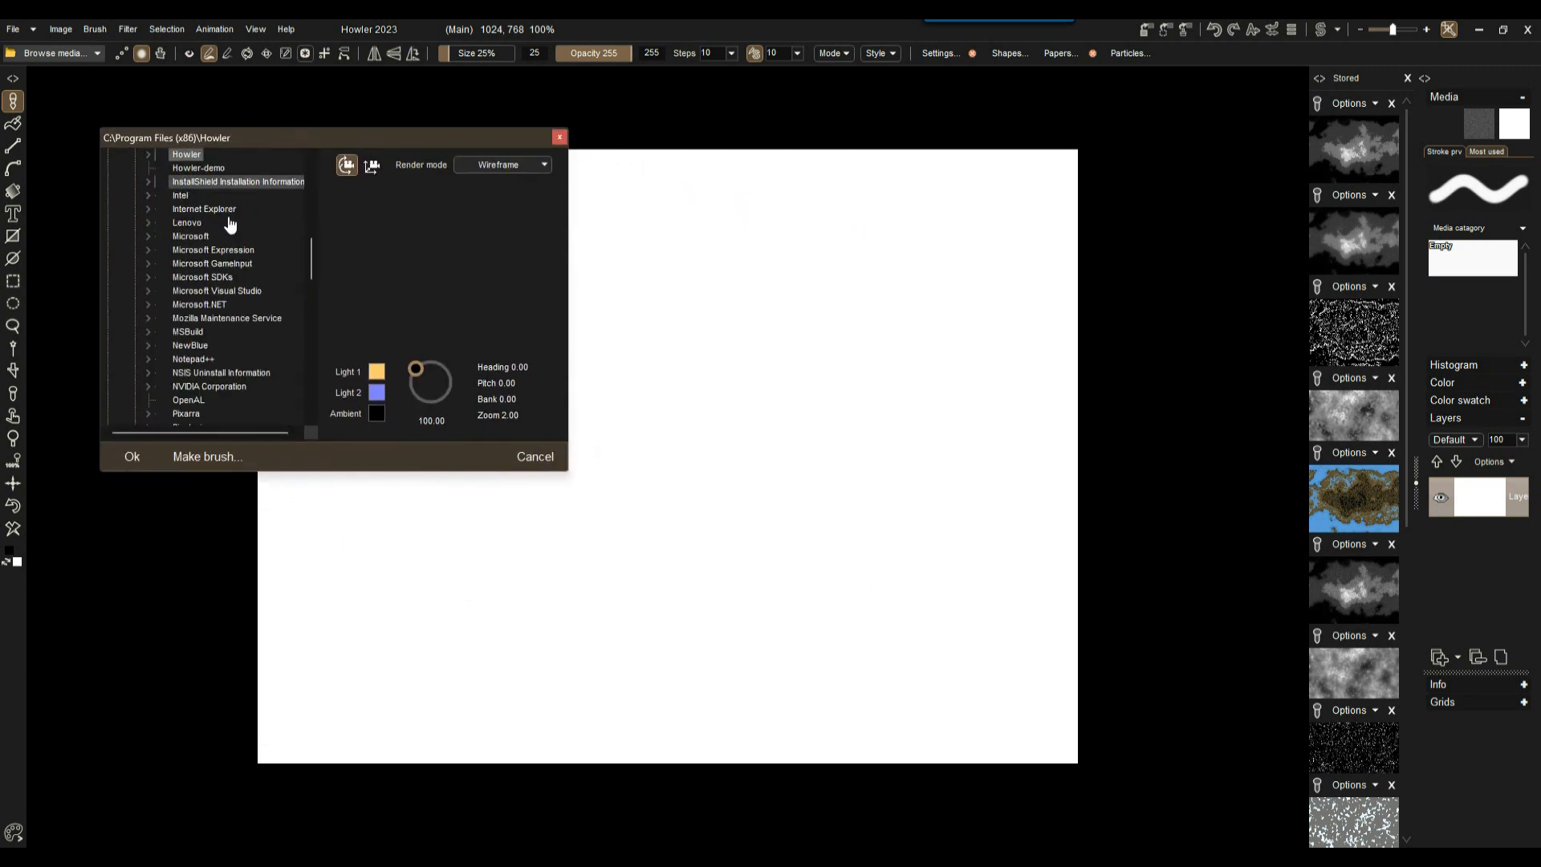
left_click_drag(312, 247, 313, 156)
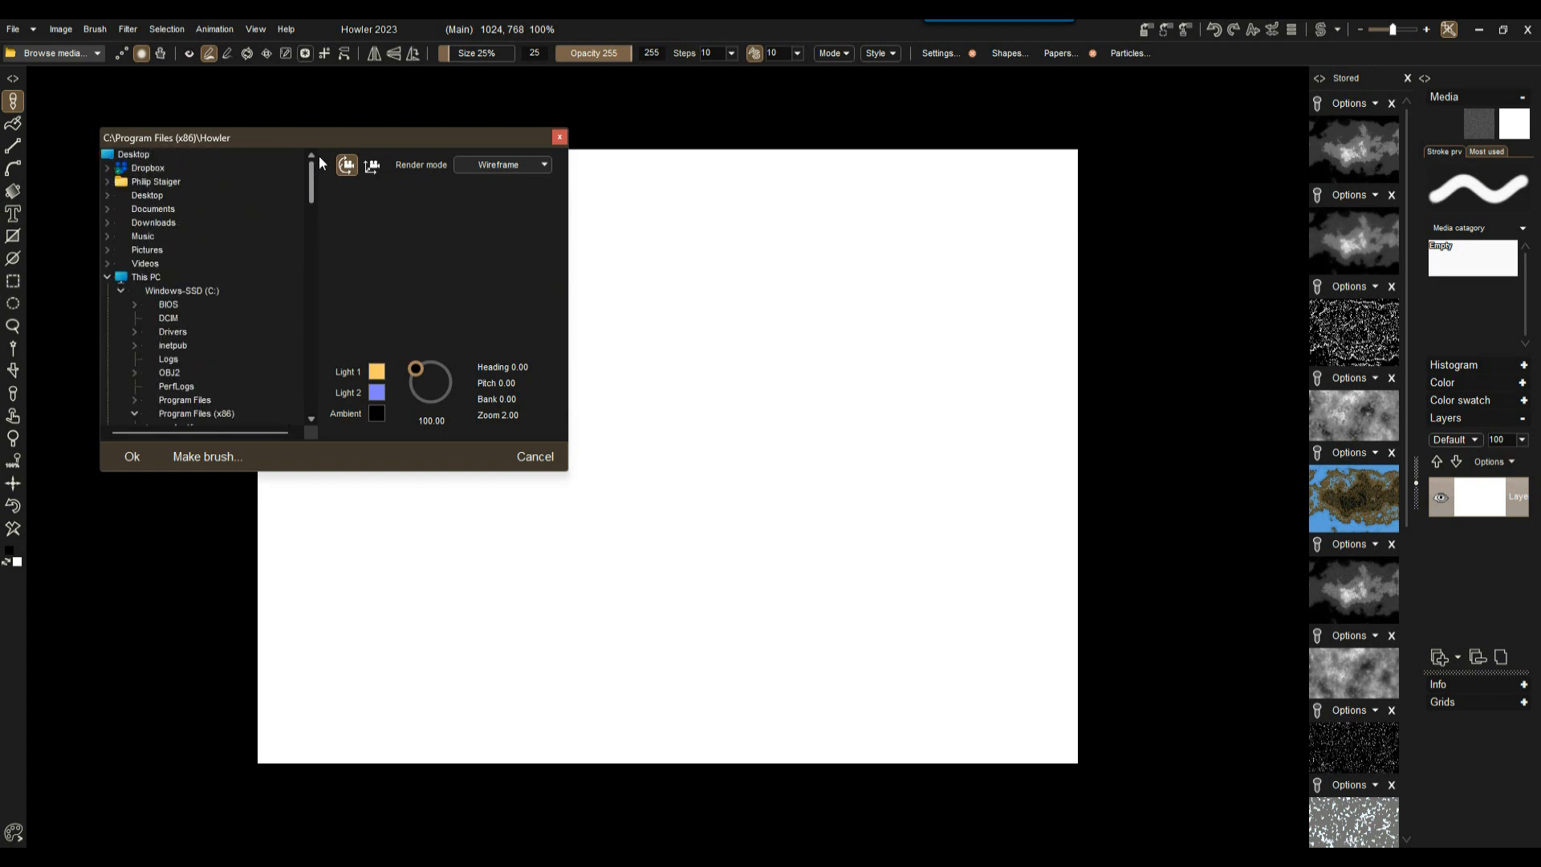
left_click(154, 223)
double_click(154, 228)
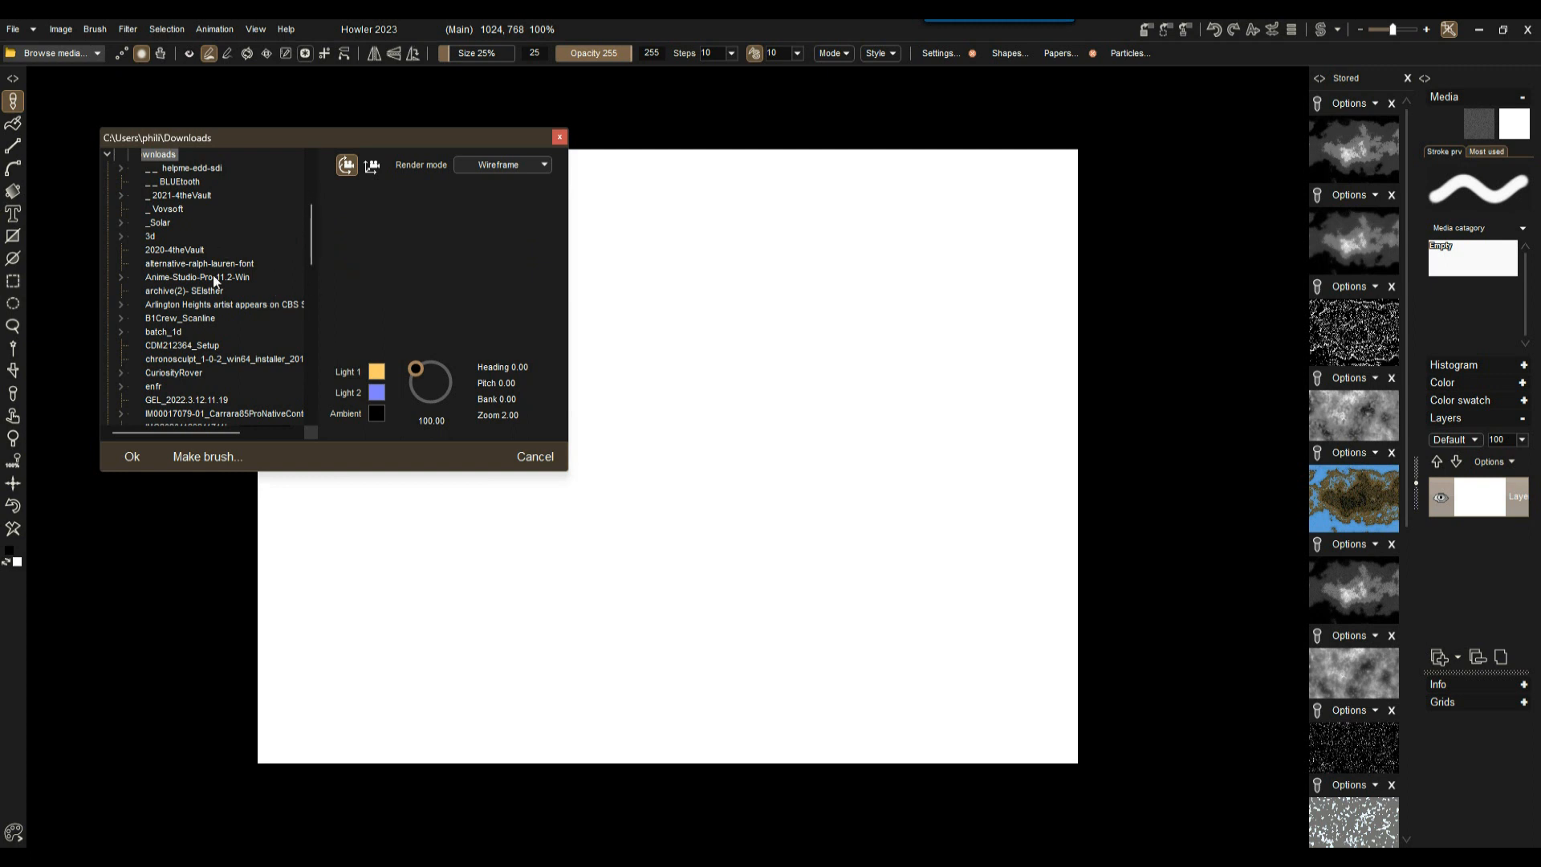
Step: Expand the MLP1_HP_OBJ folder inside Downloads and load MLP1_HP.obj into the render filter
scroll(211, 320, "down", 1)
scroll(212, 321, "up", 1)
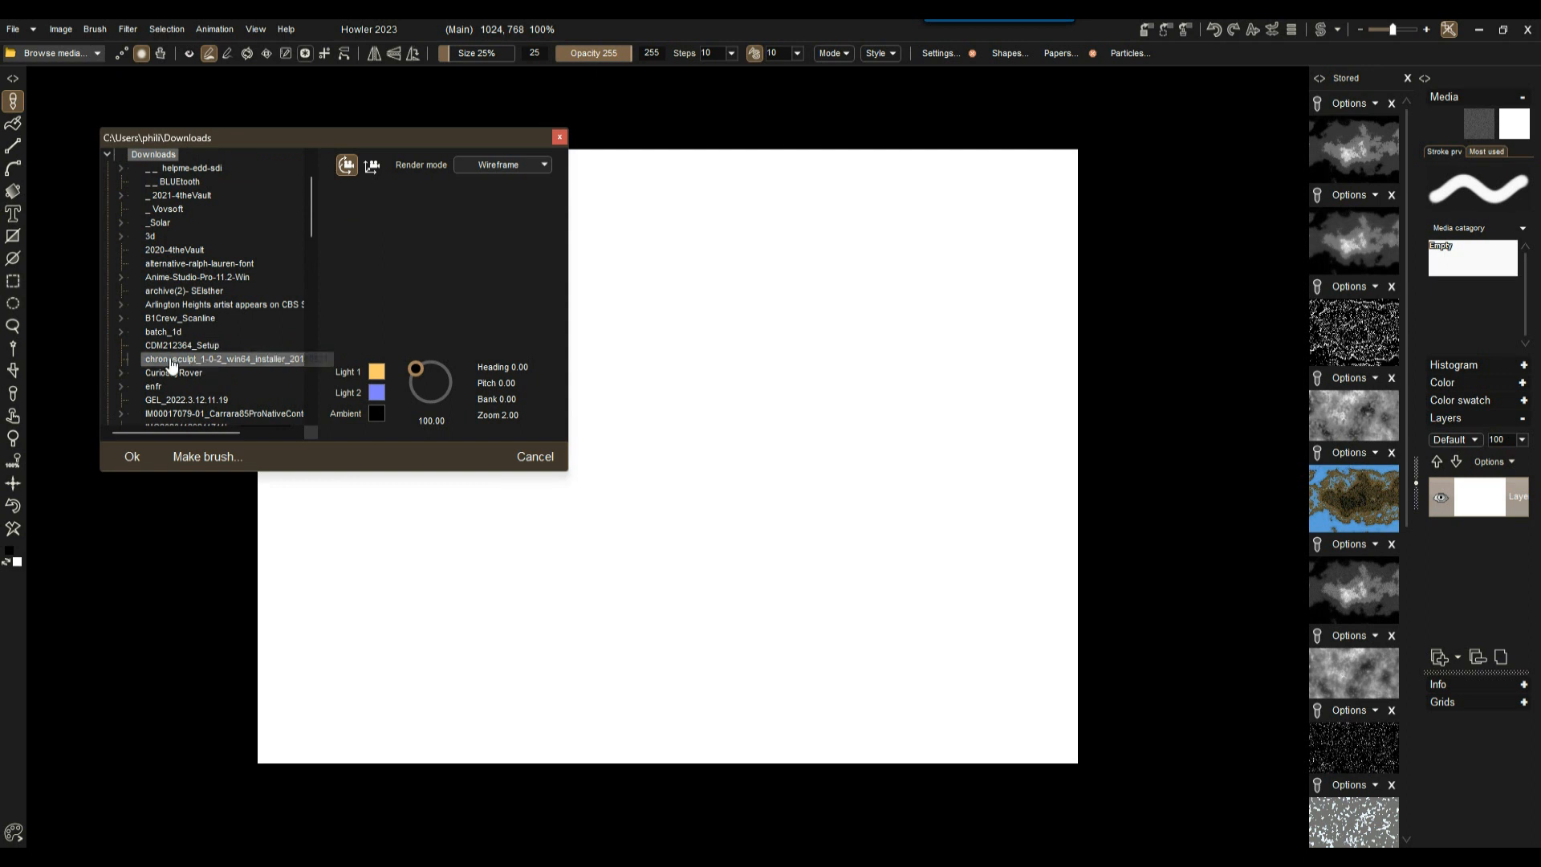
scroll(207, 254, "up", 1)
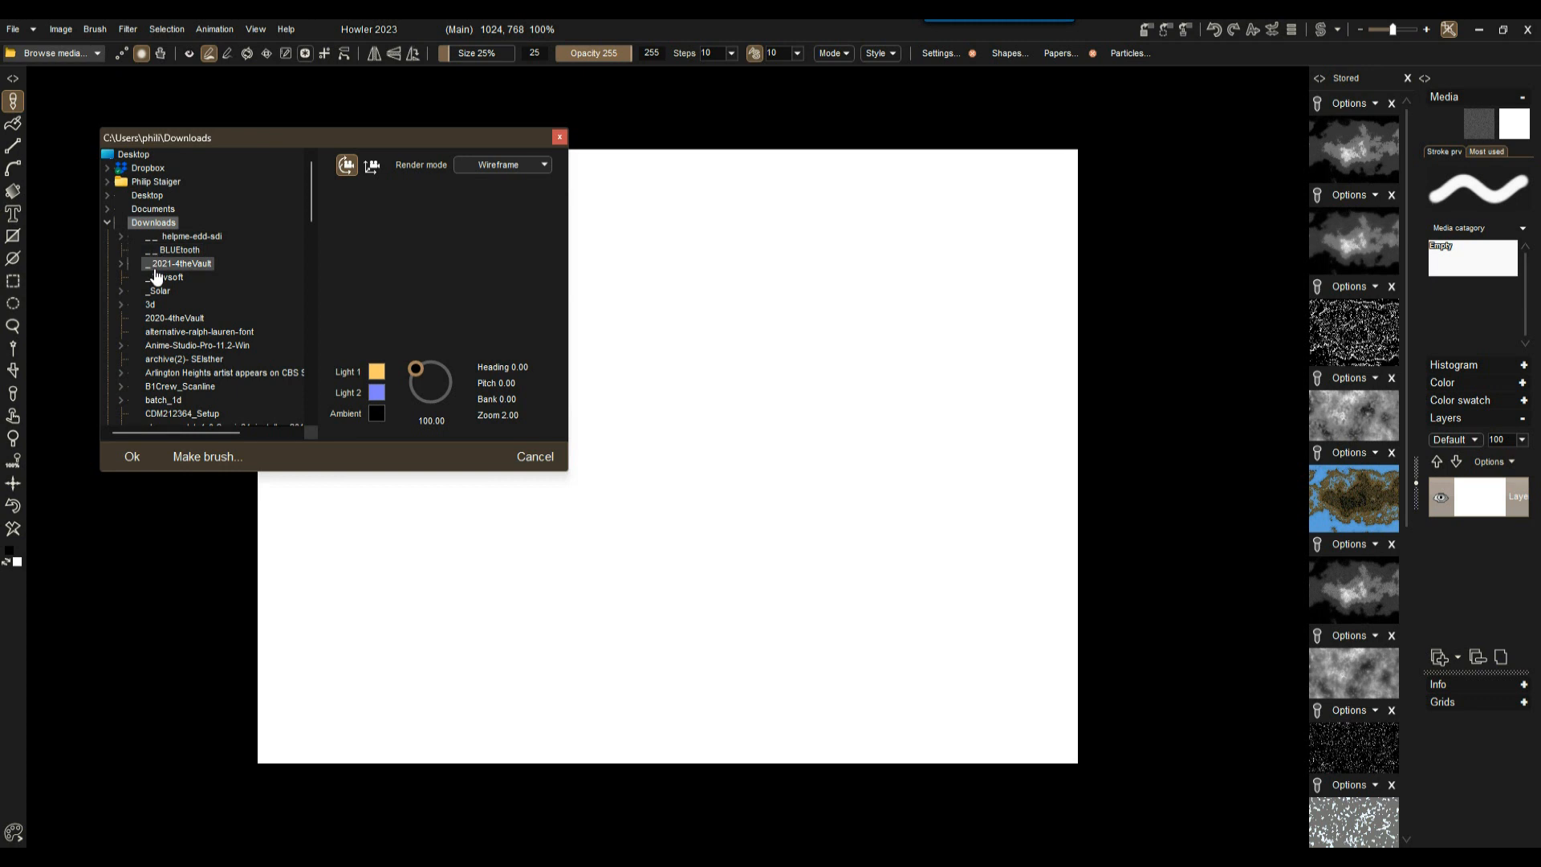
scroll(159, 337, "down", 4)
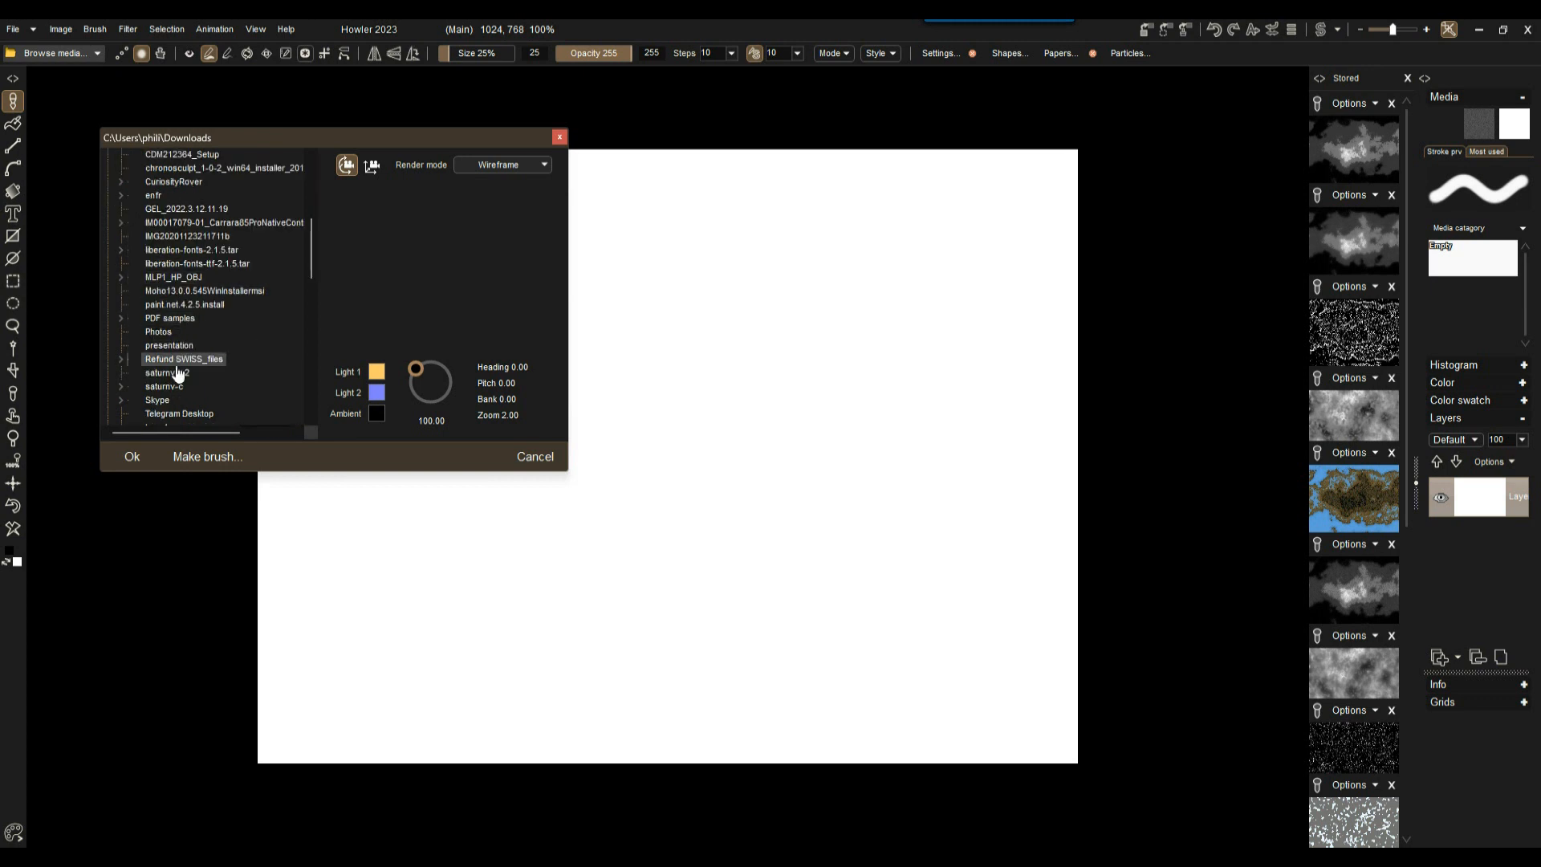
left_click(163, 279)
double_click(162, 281)
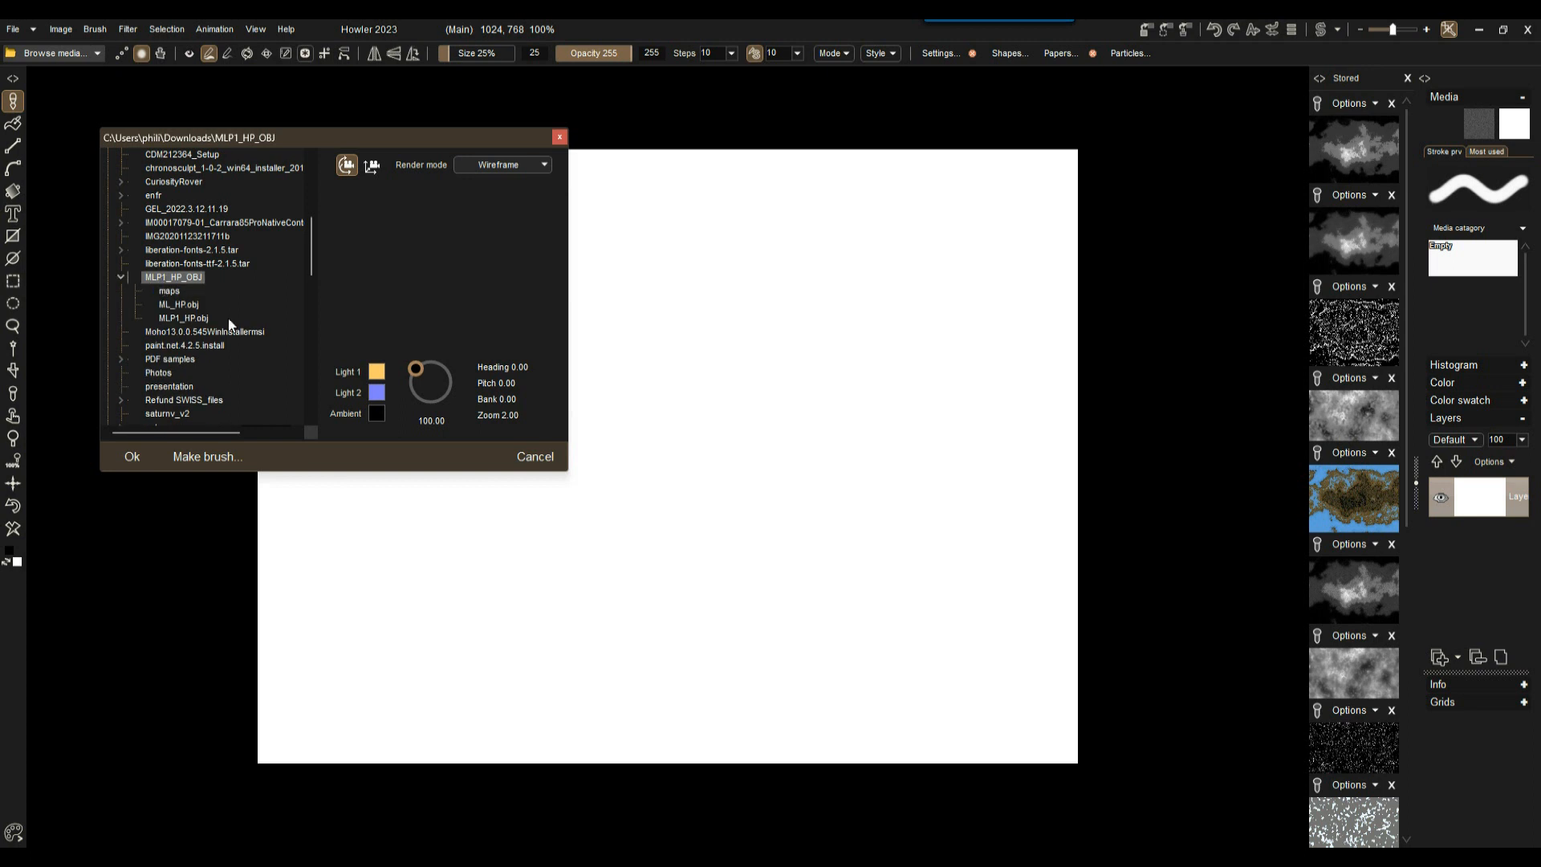
left_click(186, 307)
left_click(182, 320)
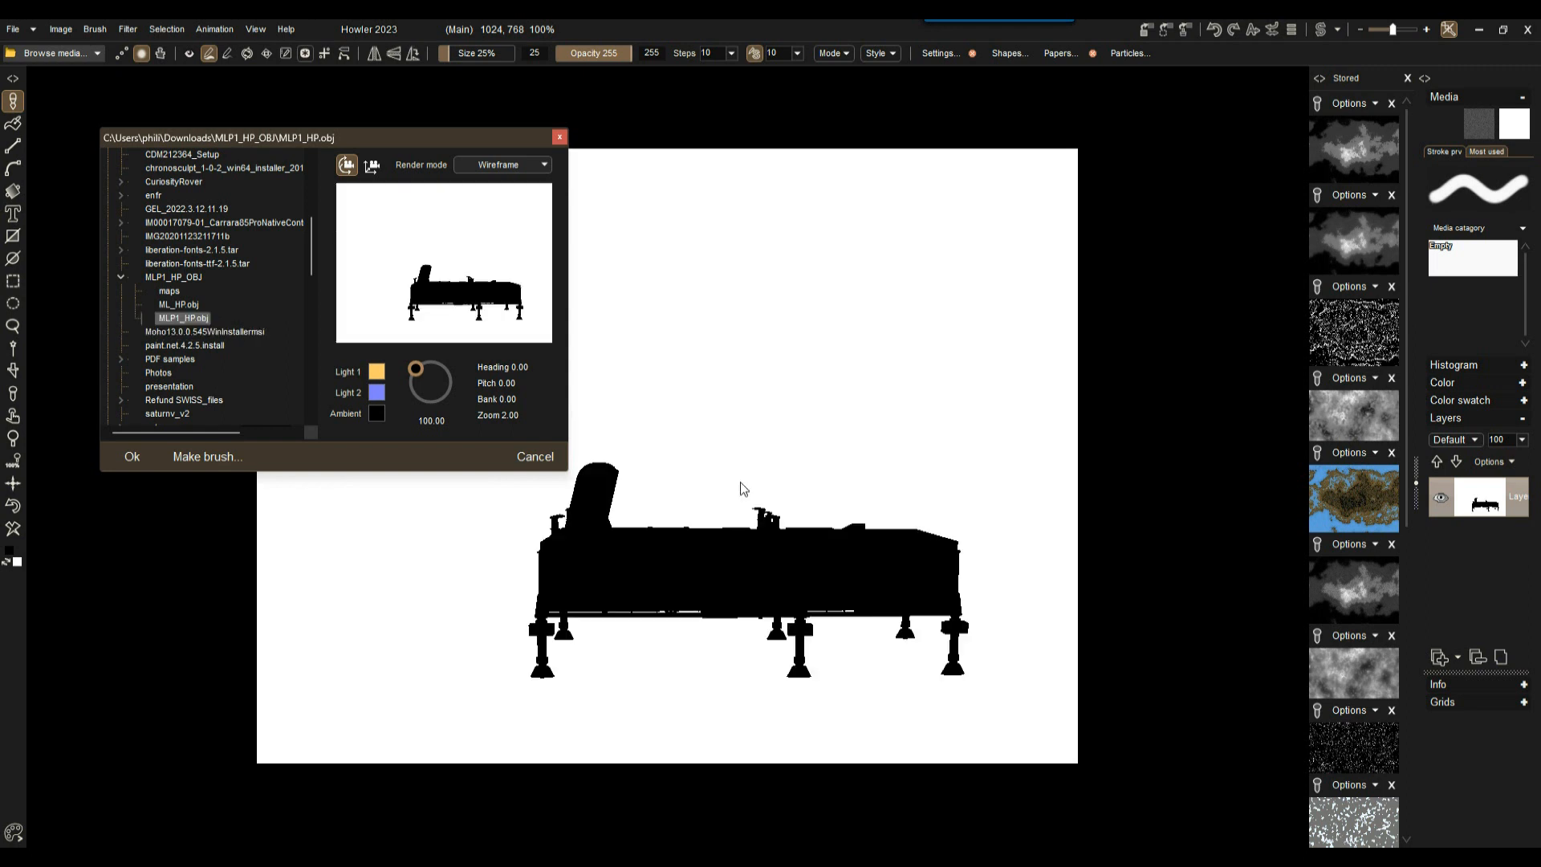
Step: Orbit the launcher platform to an angled view from above and set the render mode to Shaded
left_click_drag(405, 254, 455, 291)
mouse_move(472, 281)
left_mouse_down()
mouse_move(429, 274)
mouse_move(474, 292)
left_mouse_up()
left_click(509, 169)
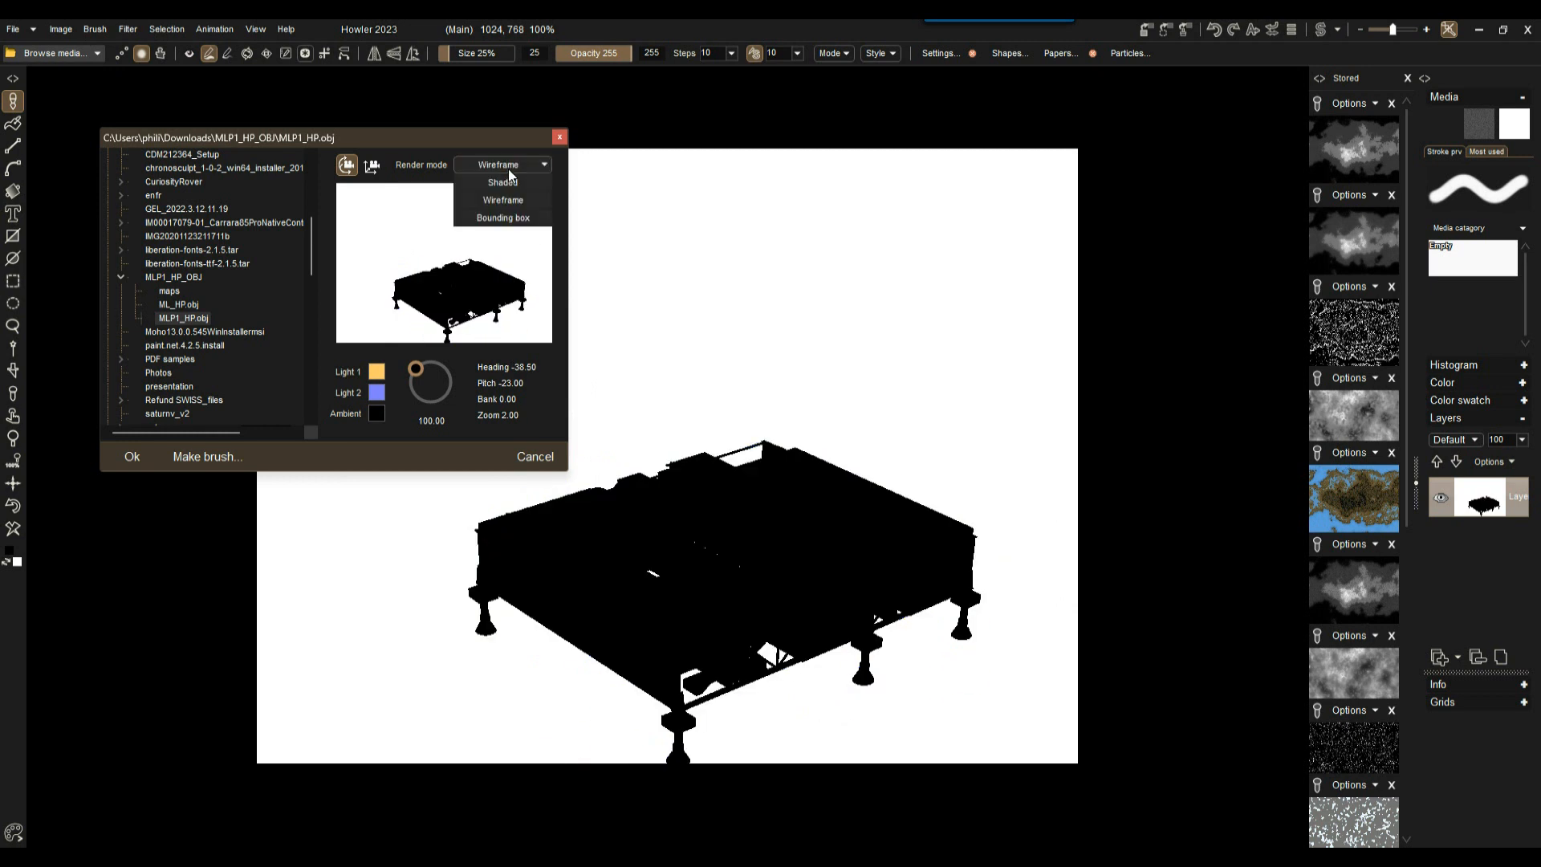
left_click(511, 189)
left_click_drag(485, 278, 430, 343)
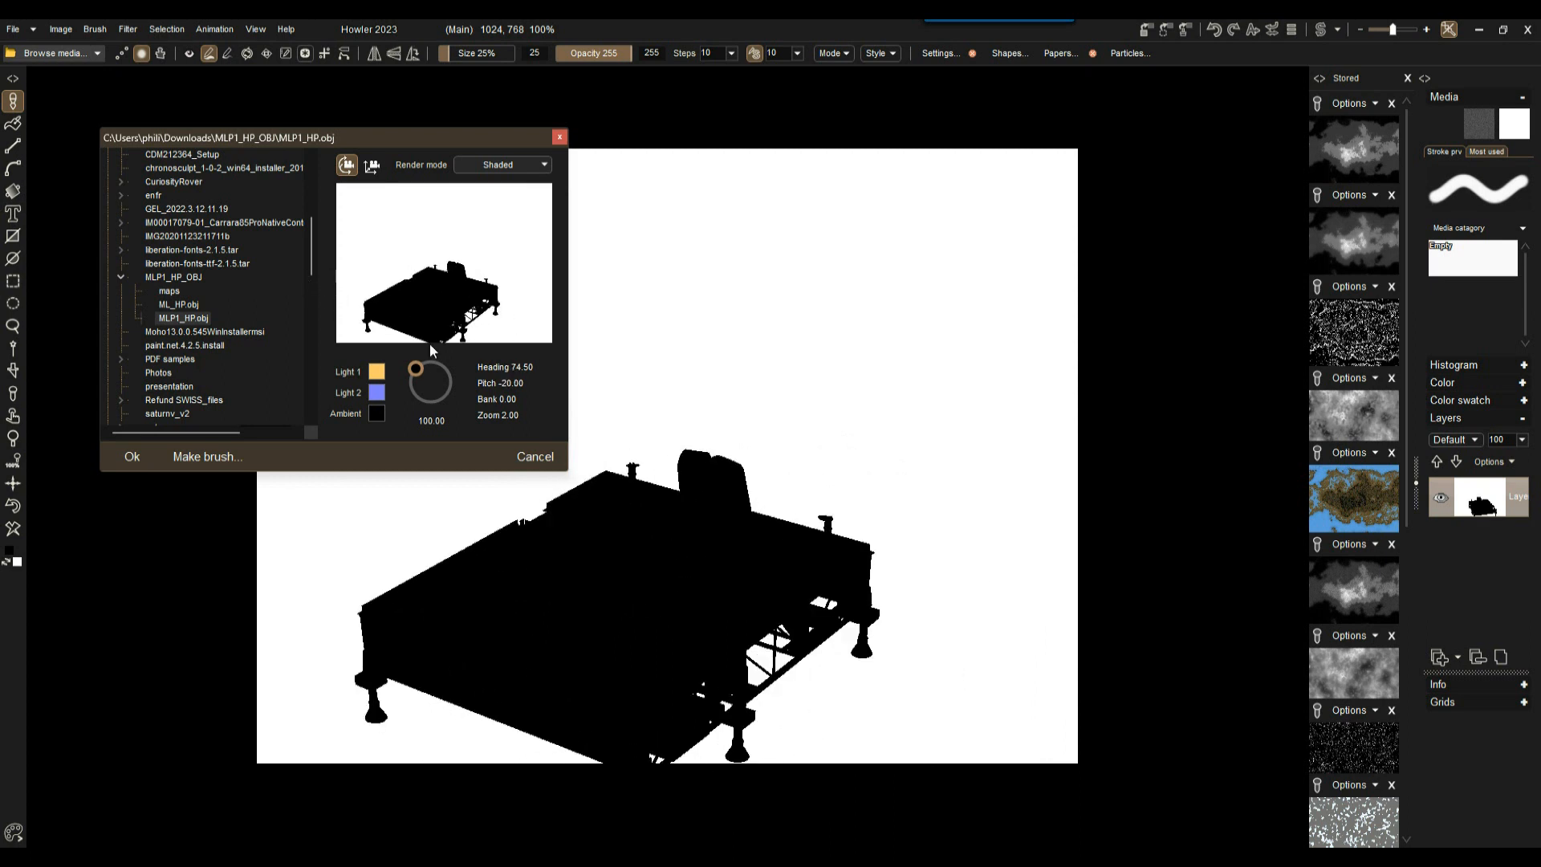
Step: Set the ambient colour to dark grey #2B2A2A and both Light 1 and Light 2 to white
left_click(377, 412)
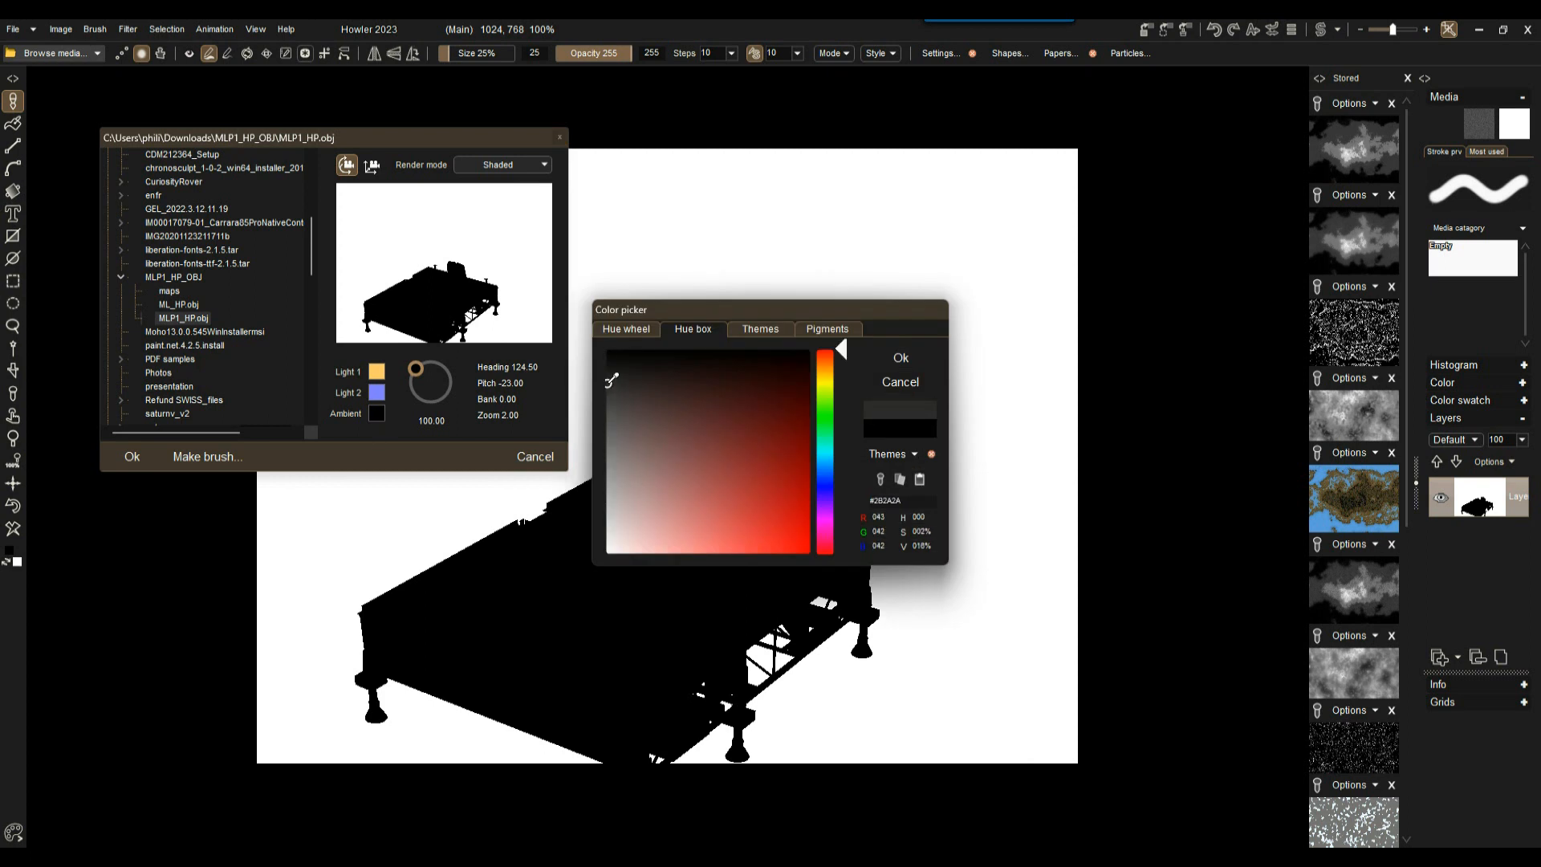
left_click(912, 360)
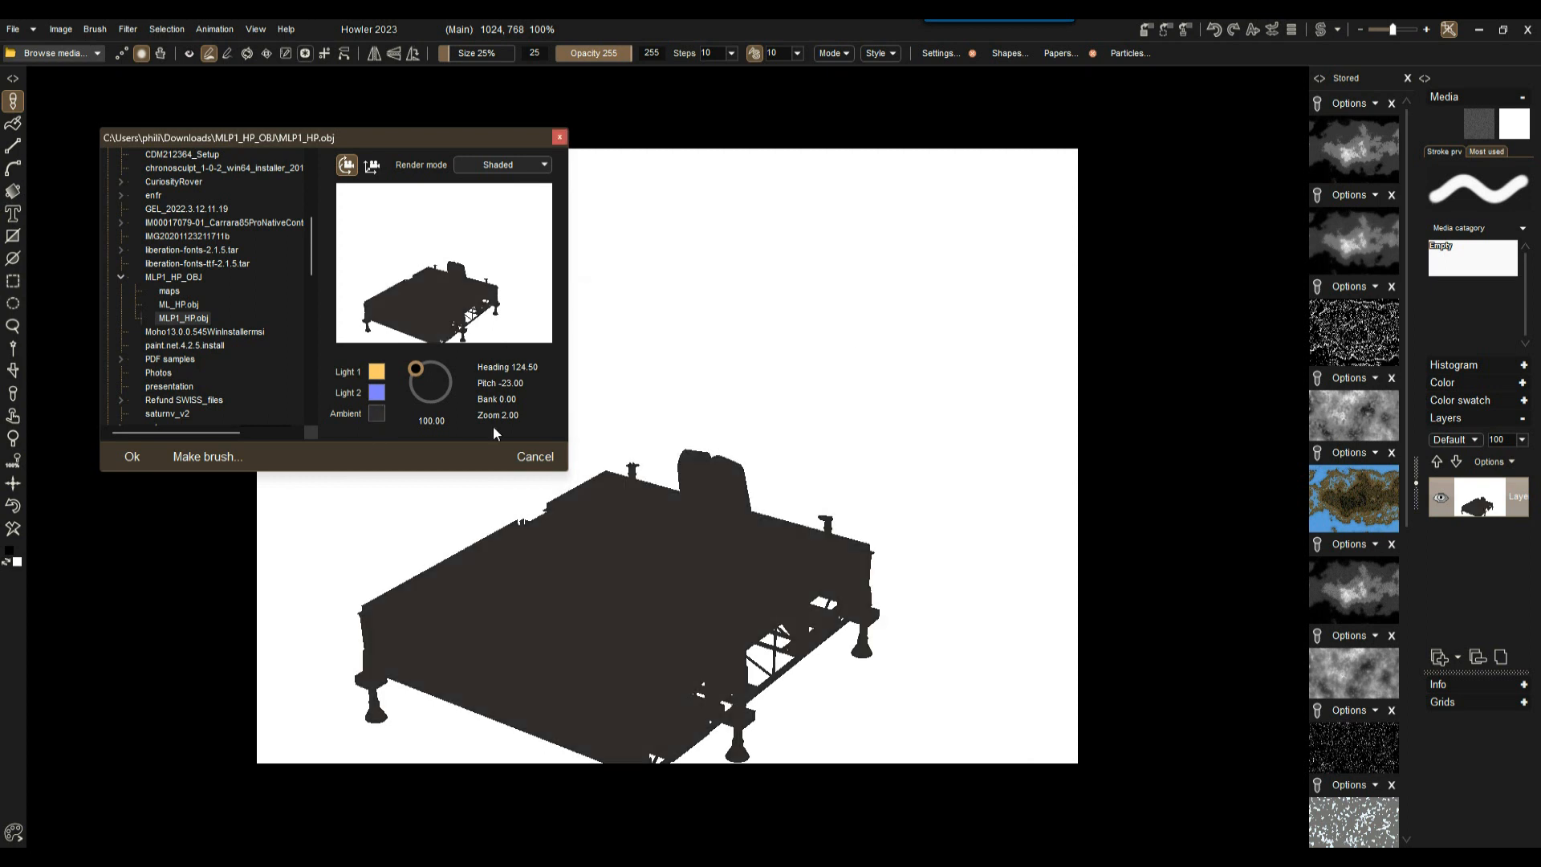
left_click(376, 393)
left_click_drag(719, 438, 608, 546)
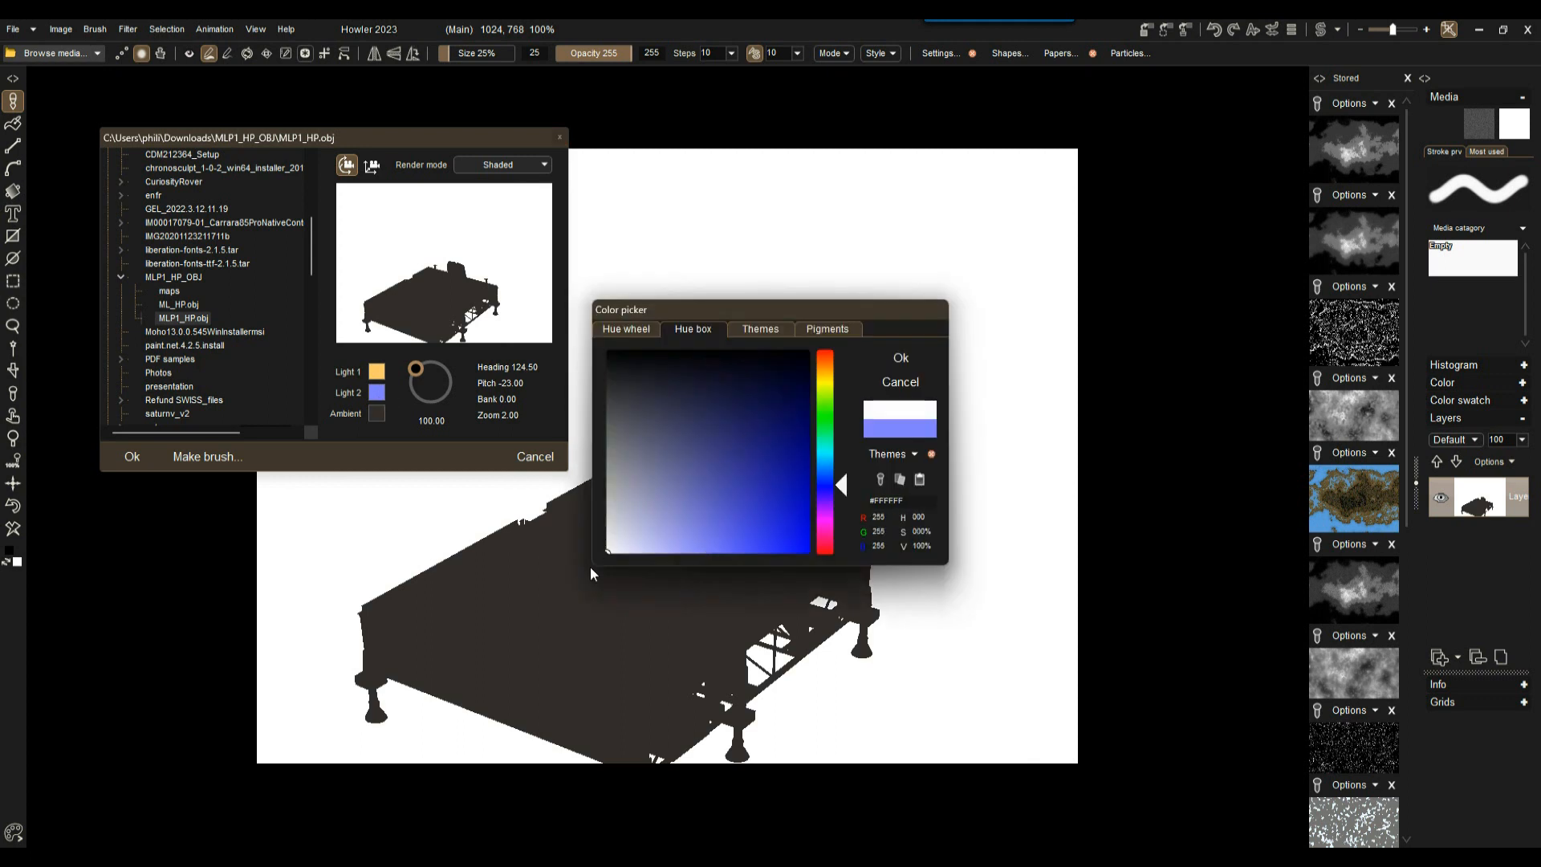
left_click(901, 358)
left_click(377, 372)
left_click_drag(722, 465, 607, 552)
left_click(900, 358)
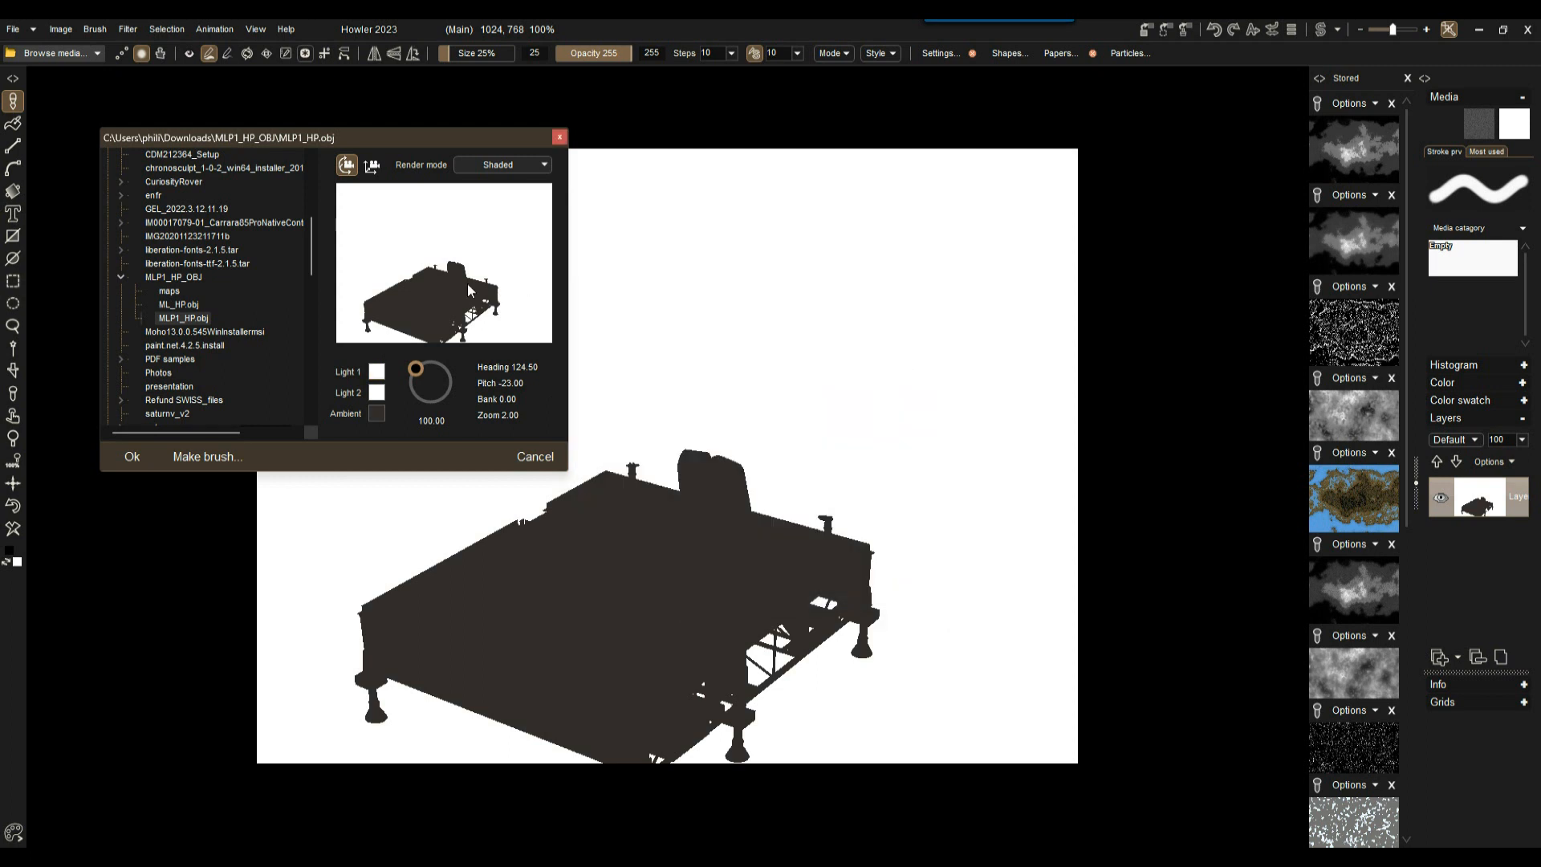
Step: Orbit the platform to a near side view at heading 12.00 and pitch 3.50, and make a brush from it
left_click_drag(436, 303, 425, 380)
left_click_drag(423, 296, 354, 260)
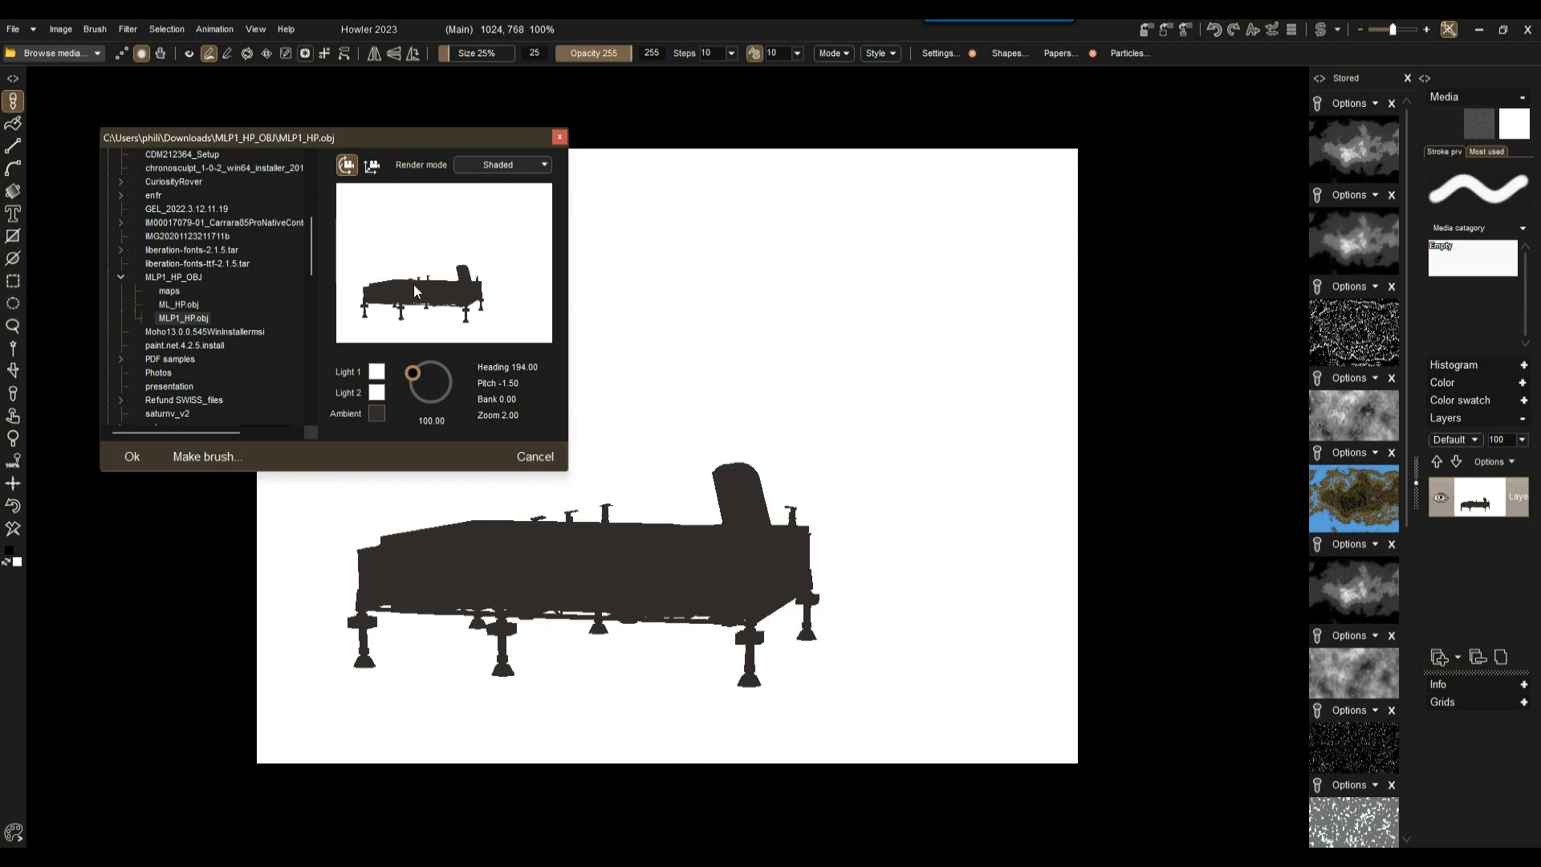
left_click_drag(427, 322, 764, 348)
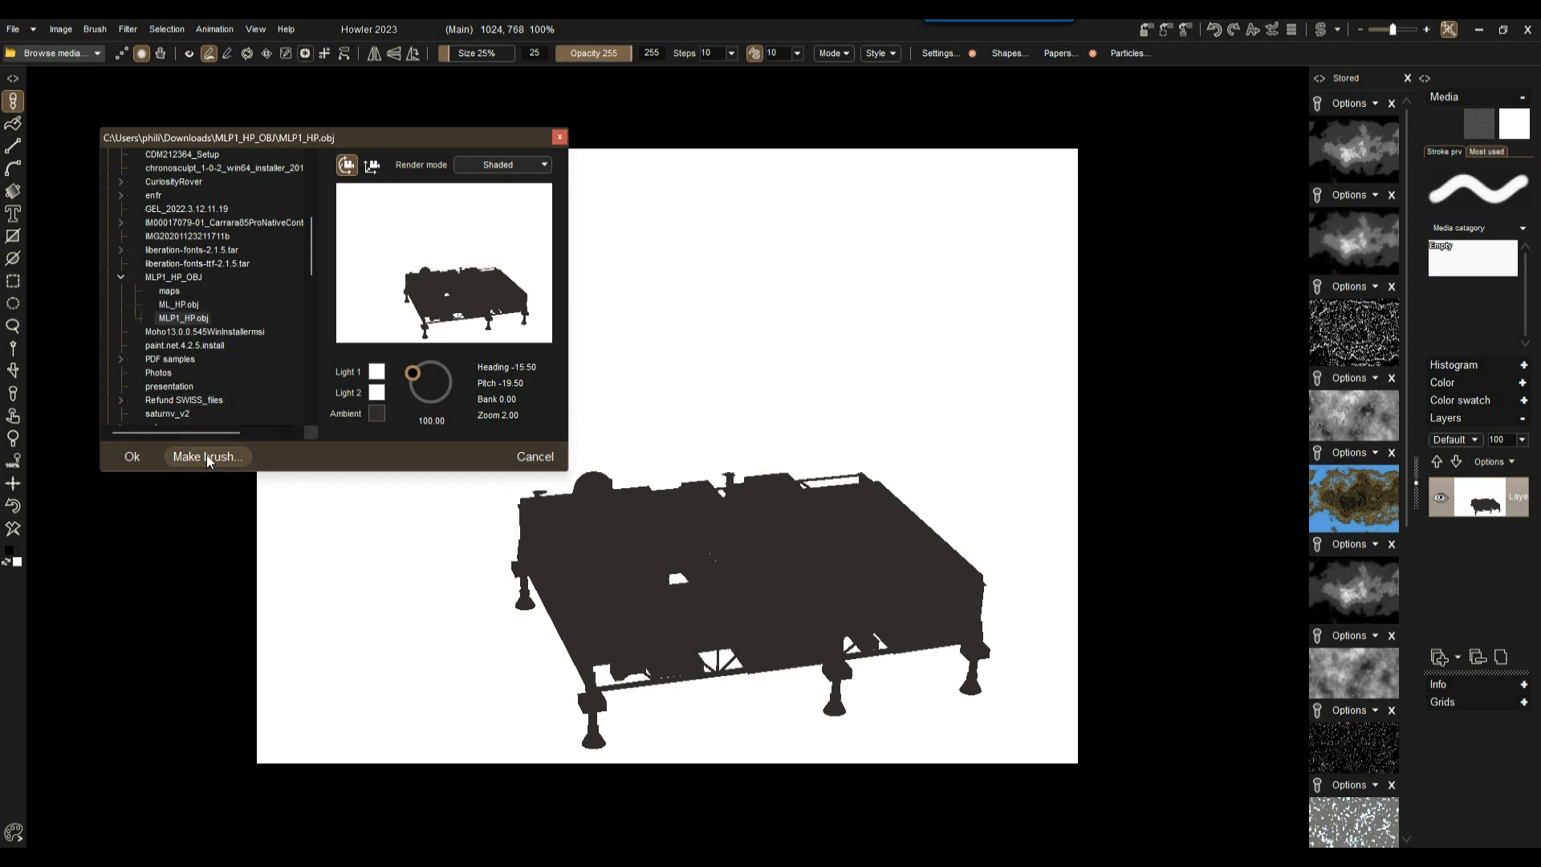
mouse_move(446, 325)
left_mouse_down()
mouse_move(449, 277)
mouse_move(400, 287)
left_mouse_up()
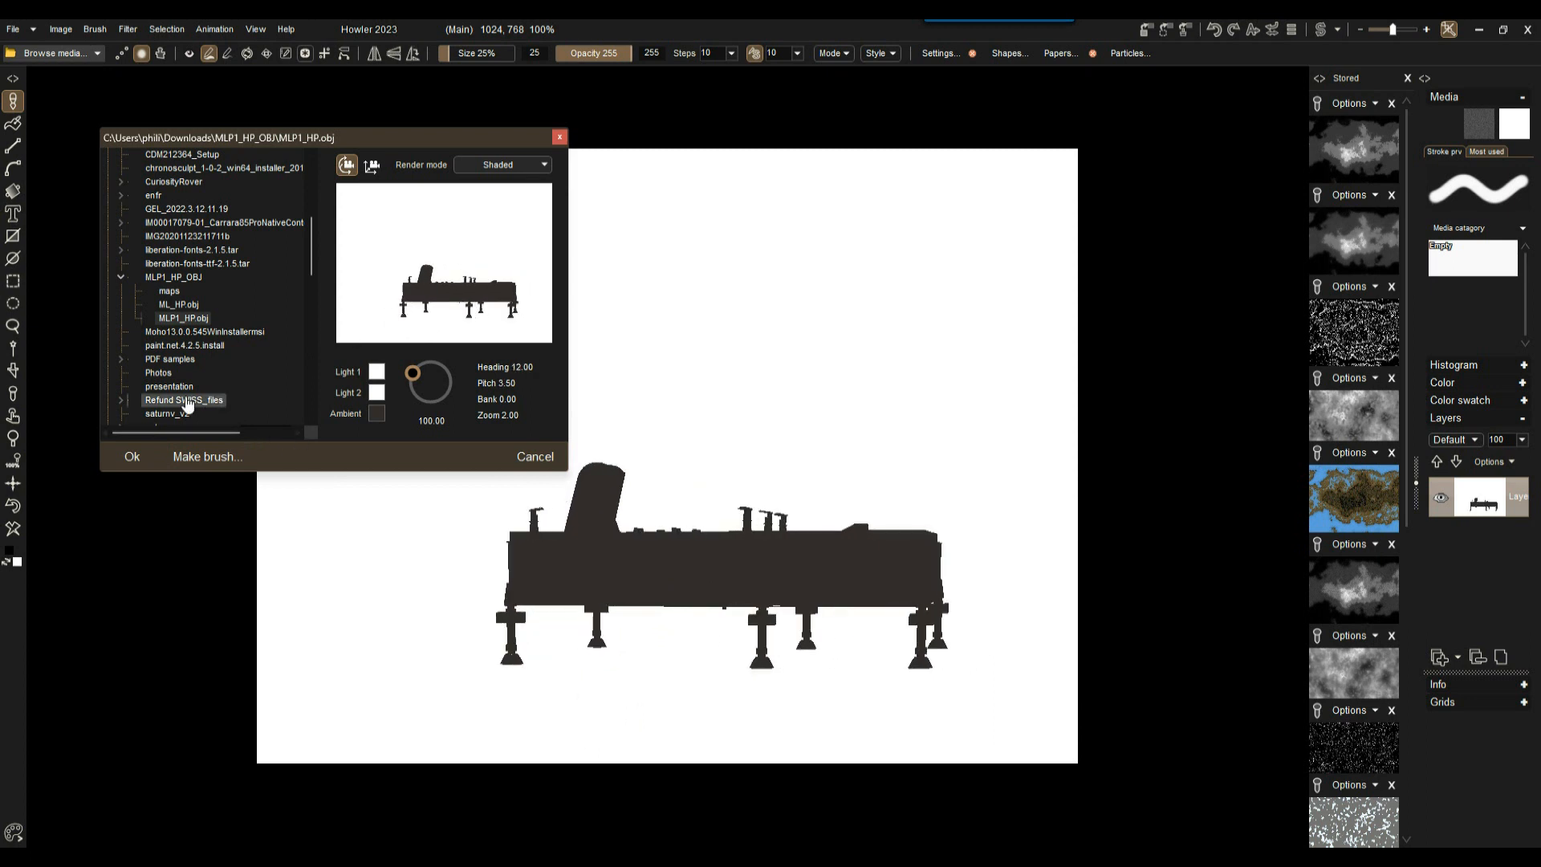
left_click(202, 455)
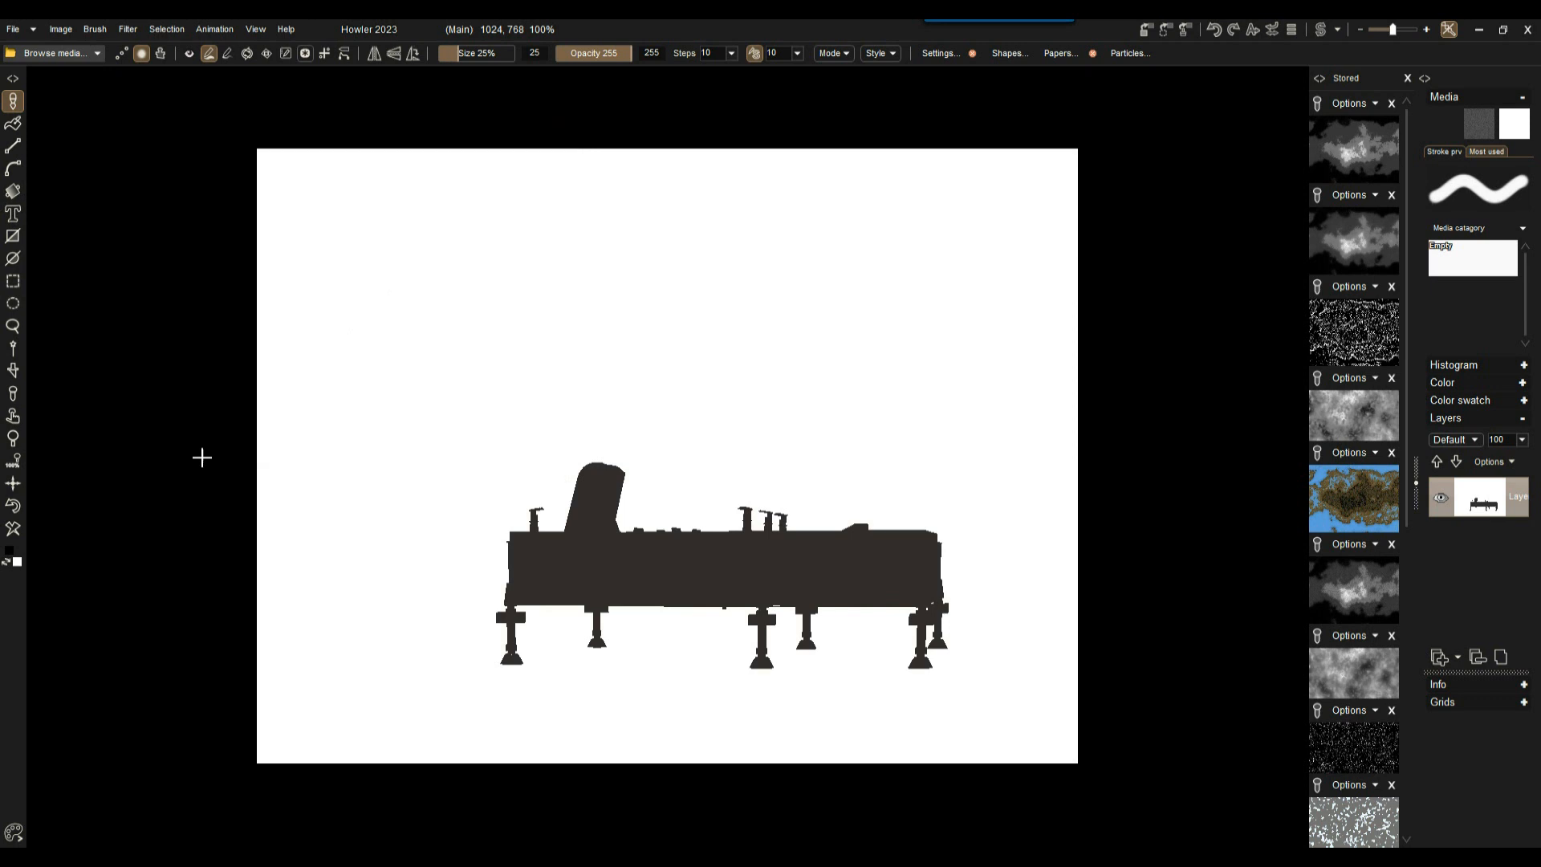
Step: Store a managed copy of the platform brush and place its Store brush window beside the canvas
left_click(108, 33)
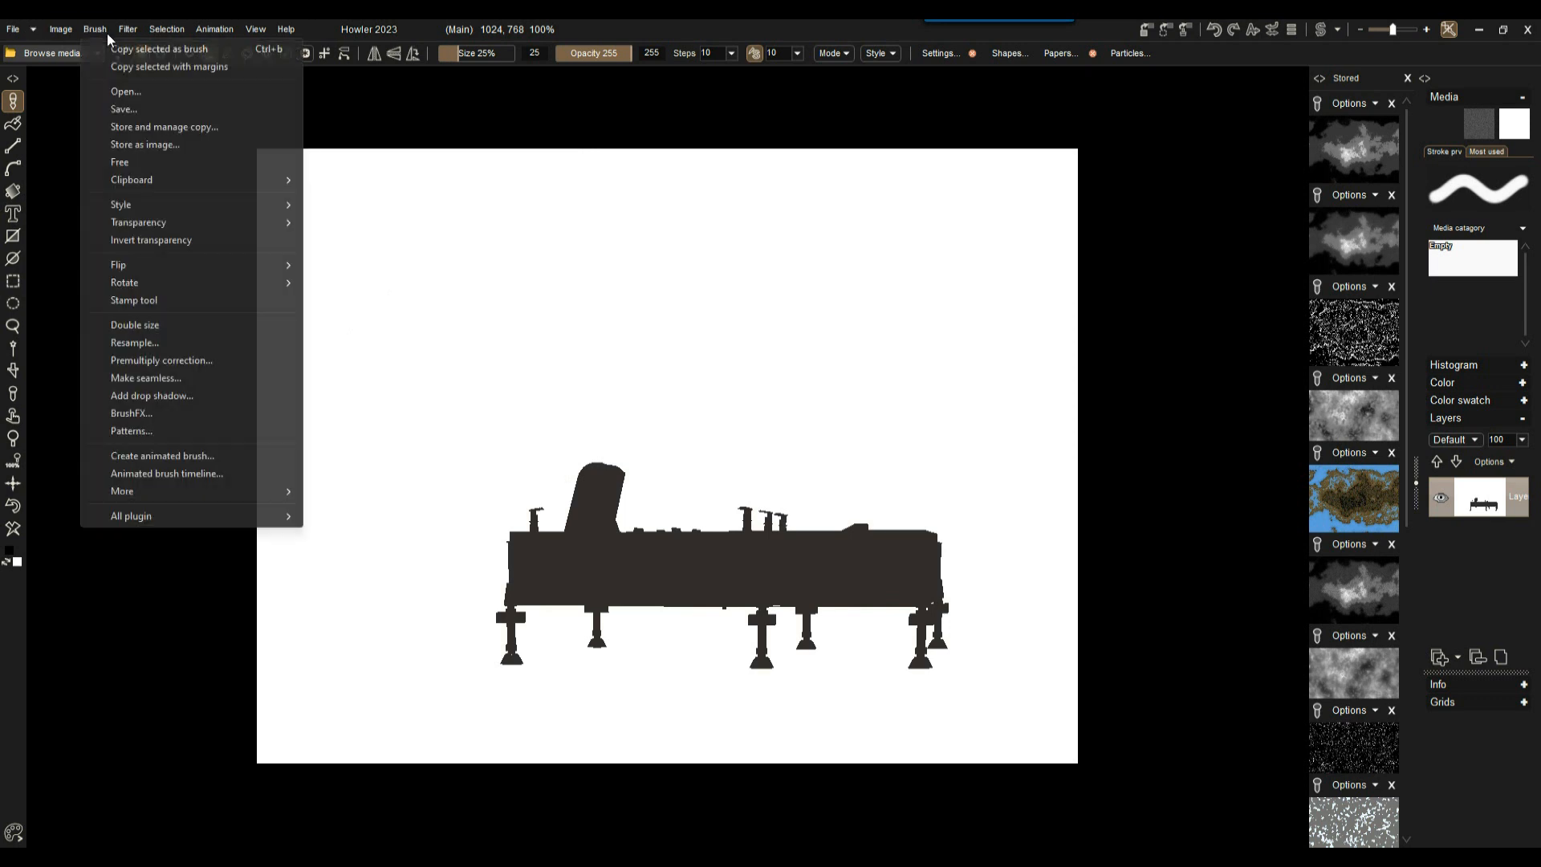
left_click(157, 126)
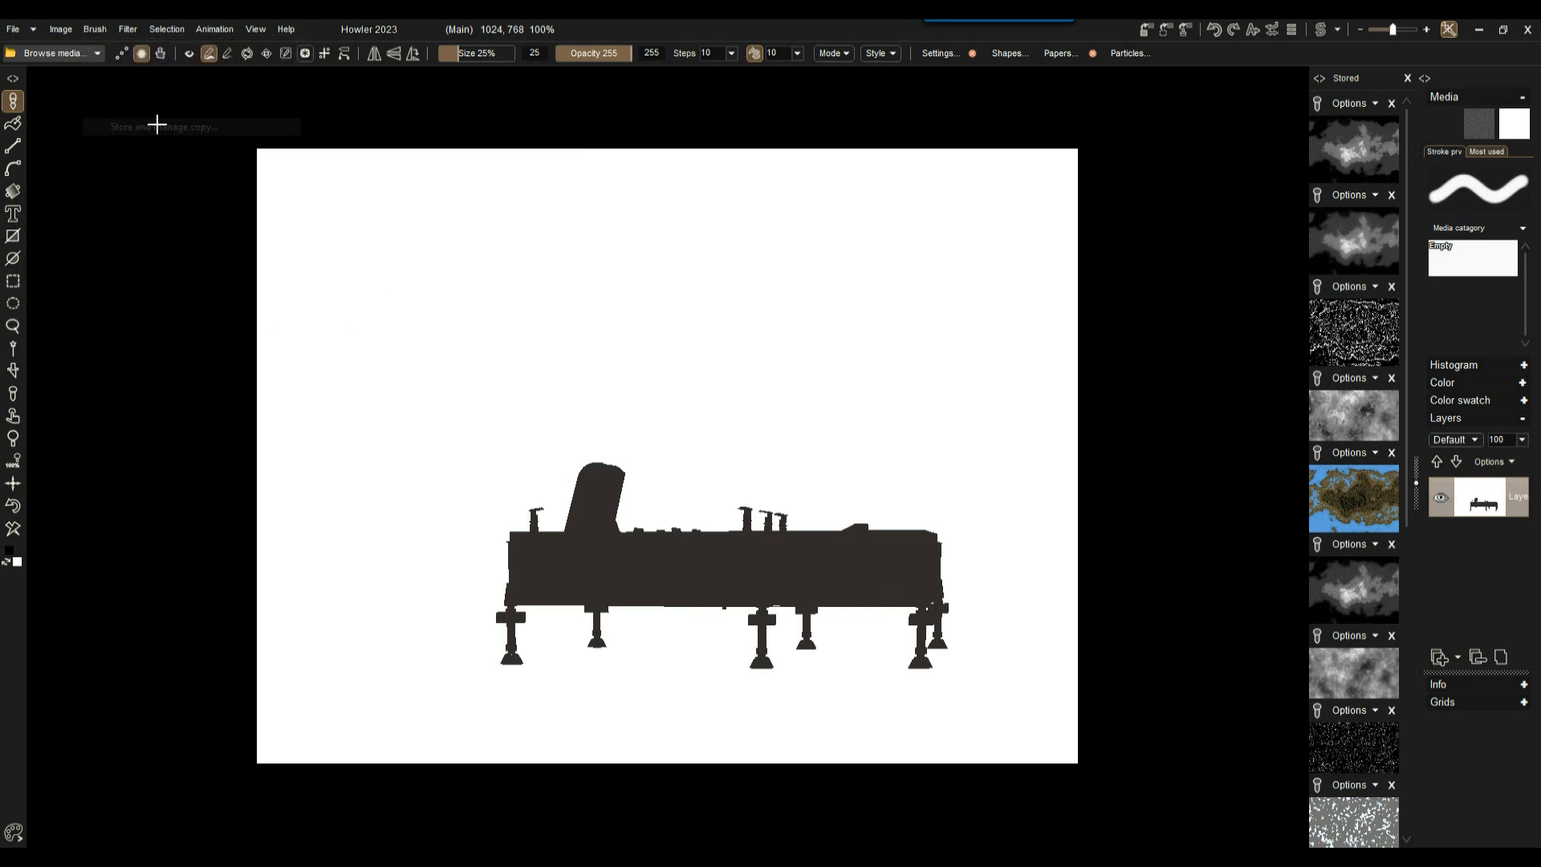
left_click_drag(137, 369, 127, 132)
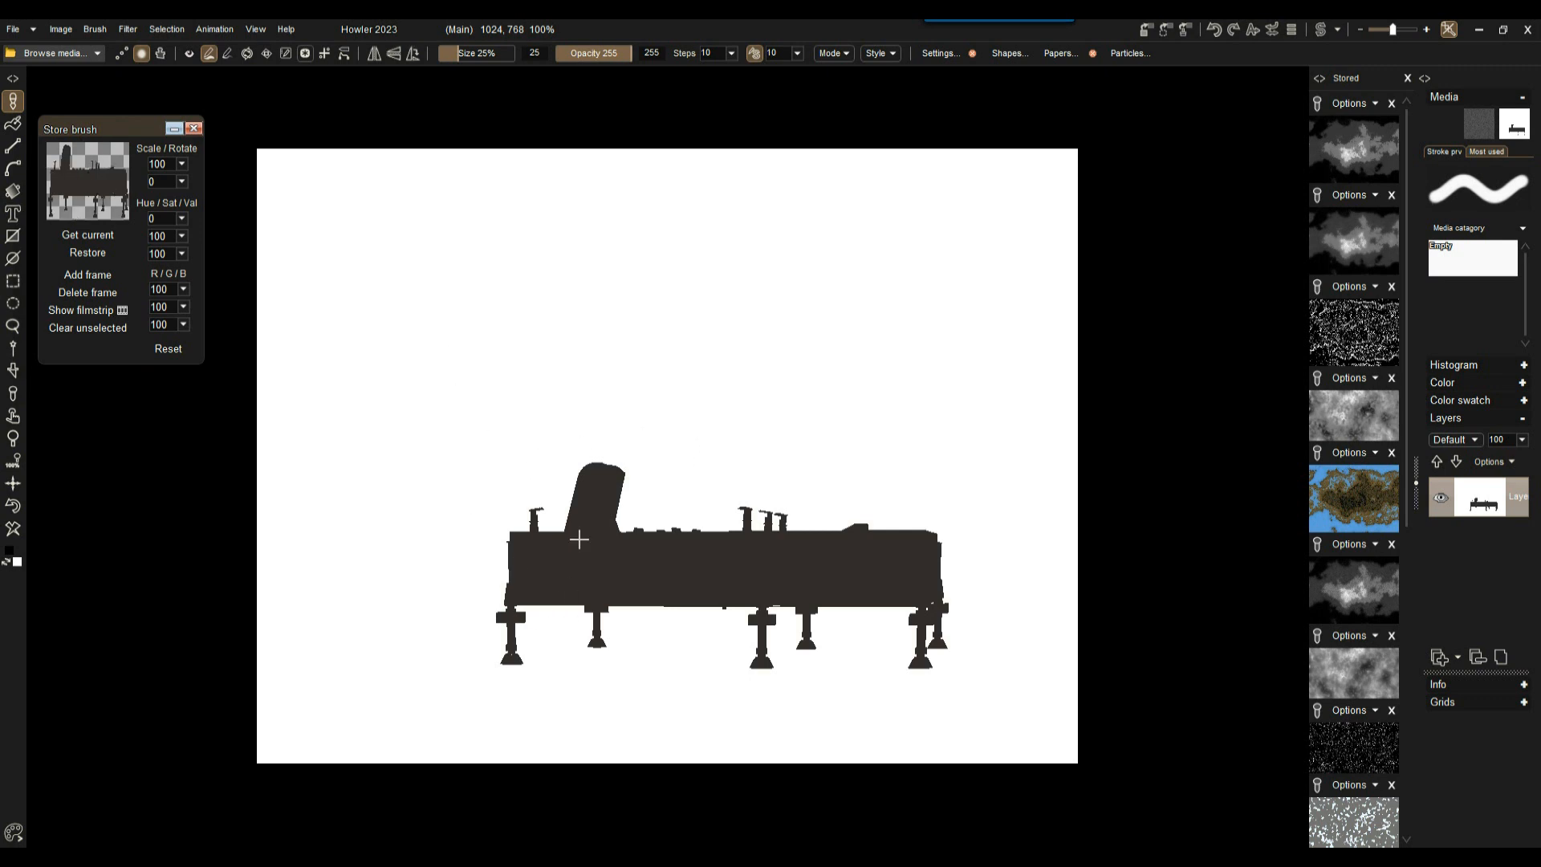
Step: Pick up the stored platform brush, show its preview at the cursor, set its size to 100%, and paint a test stroke
left_click(86, 194)
left_click(189, 53)
left_click_drag(466, 52, 513, 53)
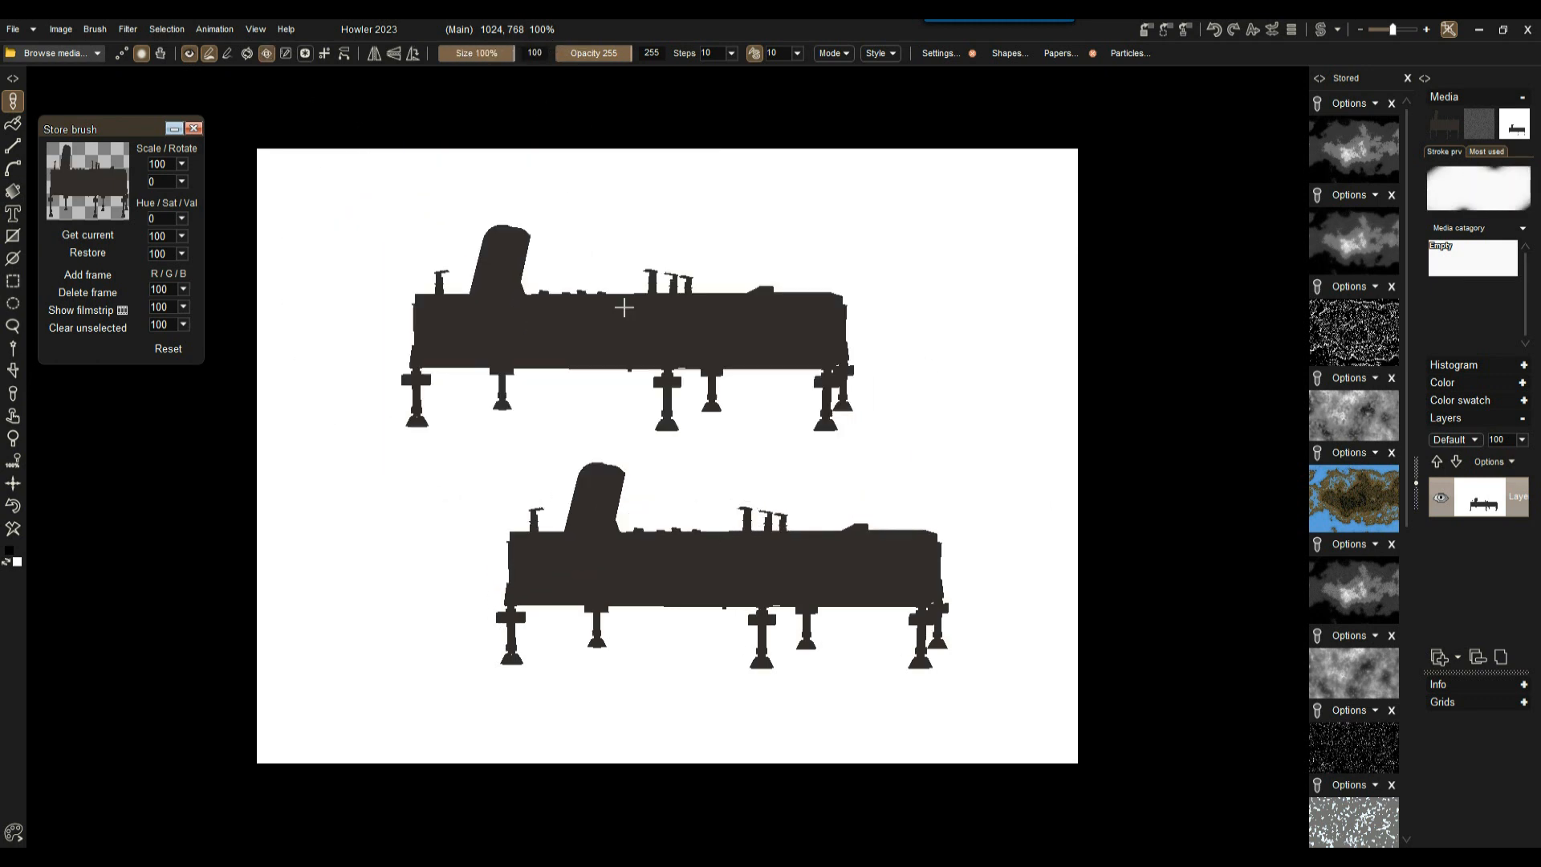
mouse_move(530, 329)
left_mouse_down()
mouse_move(452, 406)
mouse_move(570, 330)
mouse_move(598, 409)
left_mouse_up()
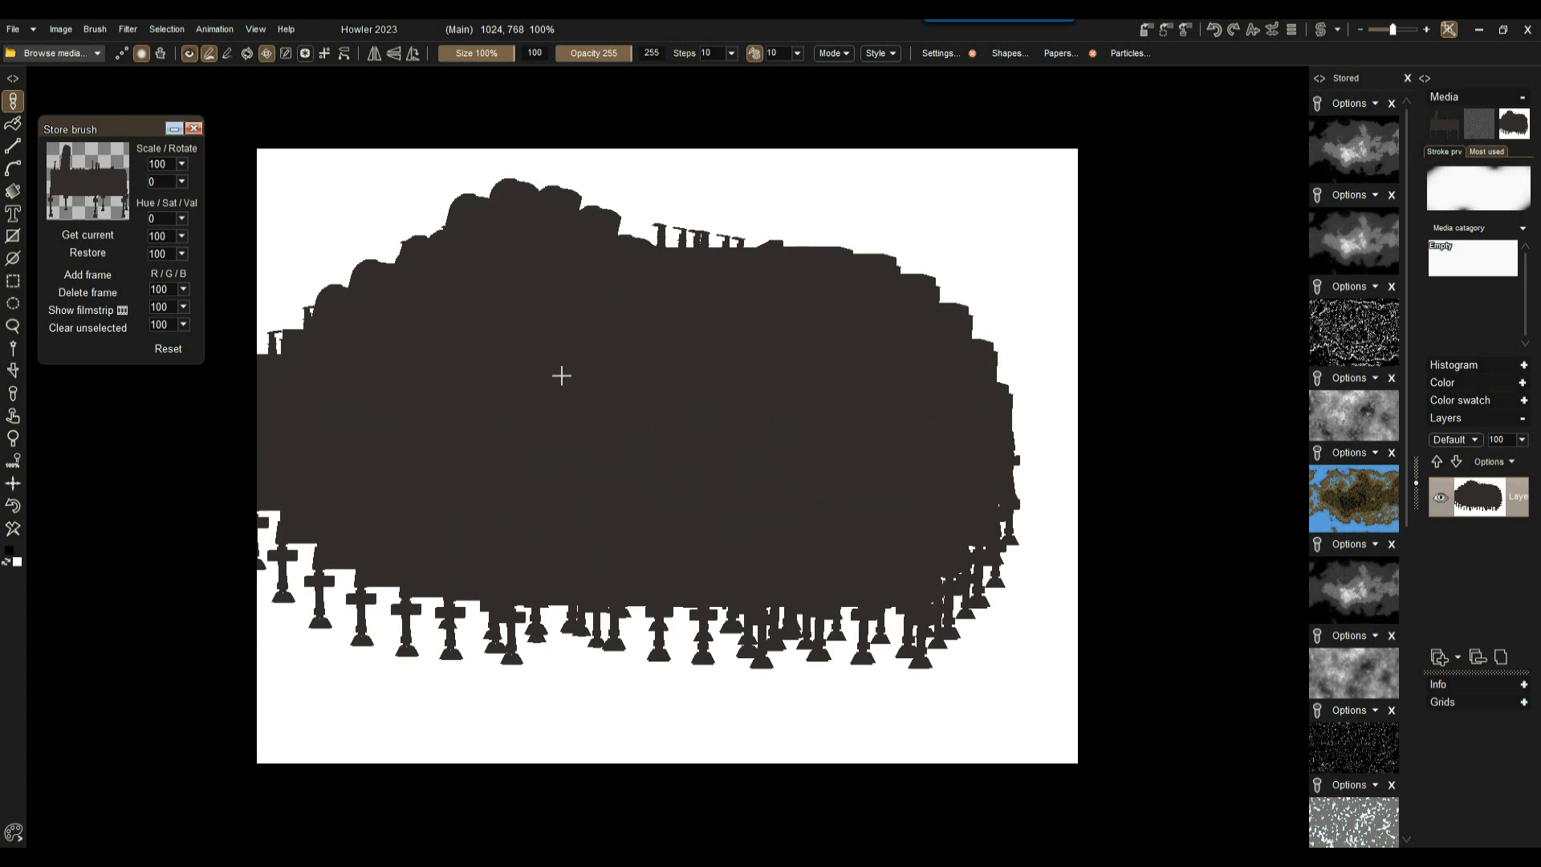
Step: Clear the canvas to white and turn off the brush preview at the cursor
left_click(12, 529)
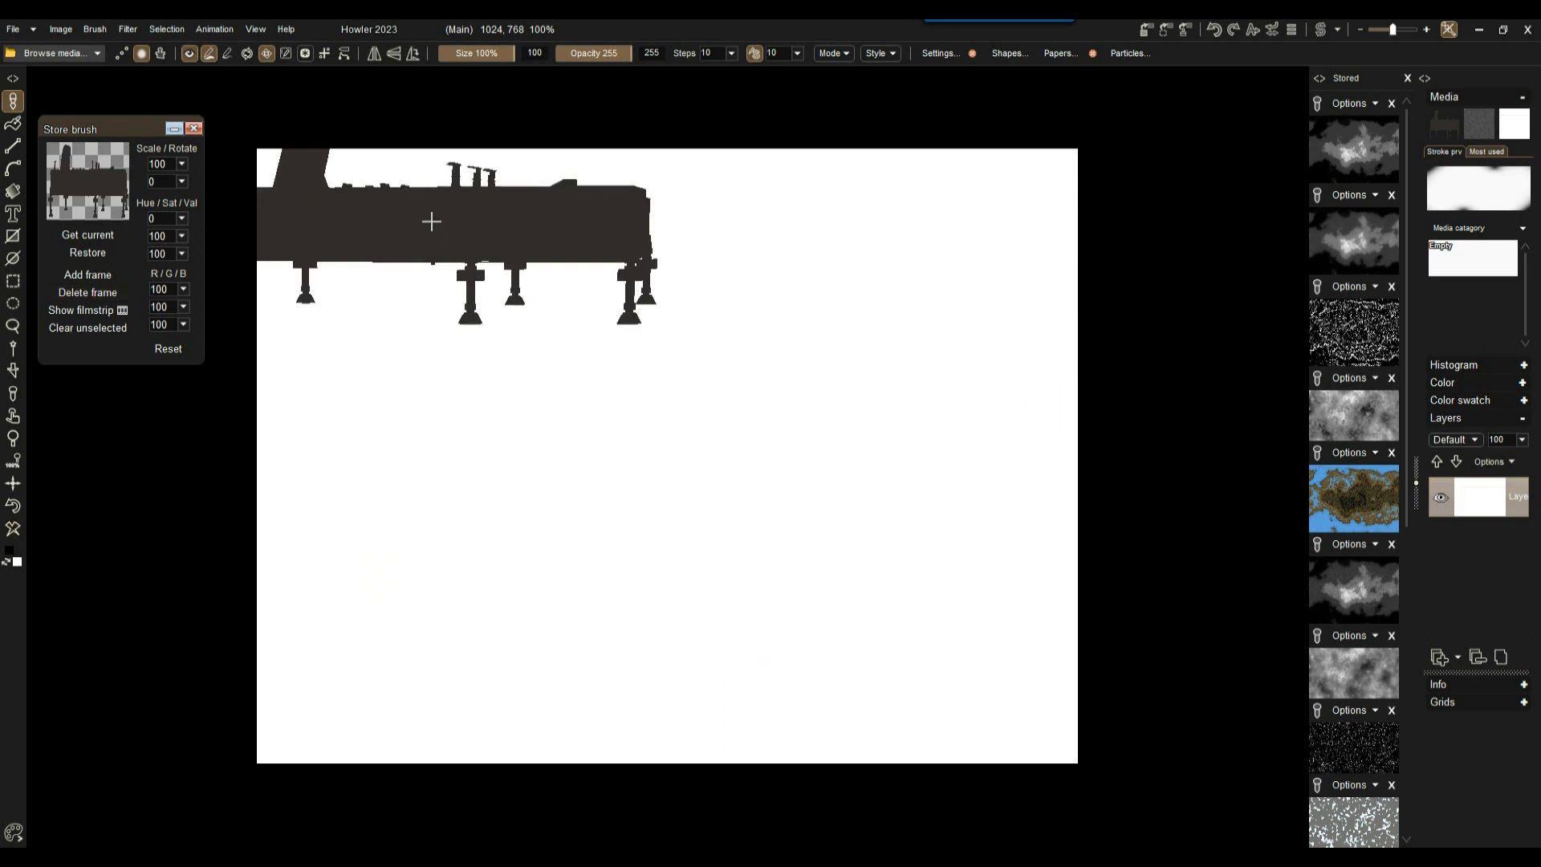
left_click(189, 54)
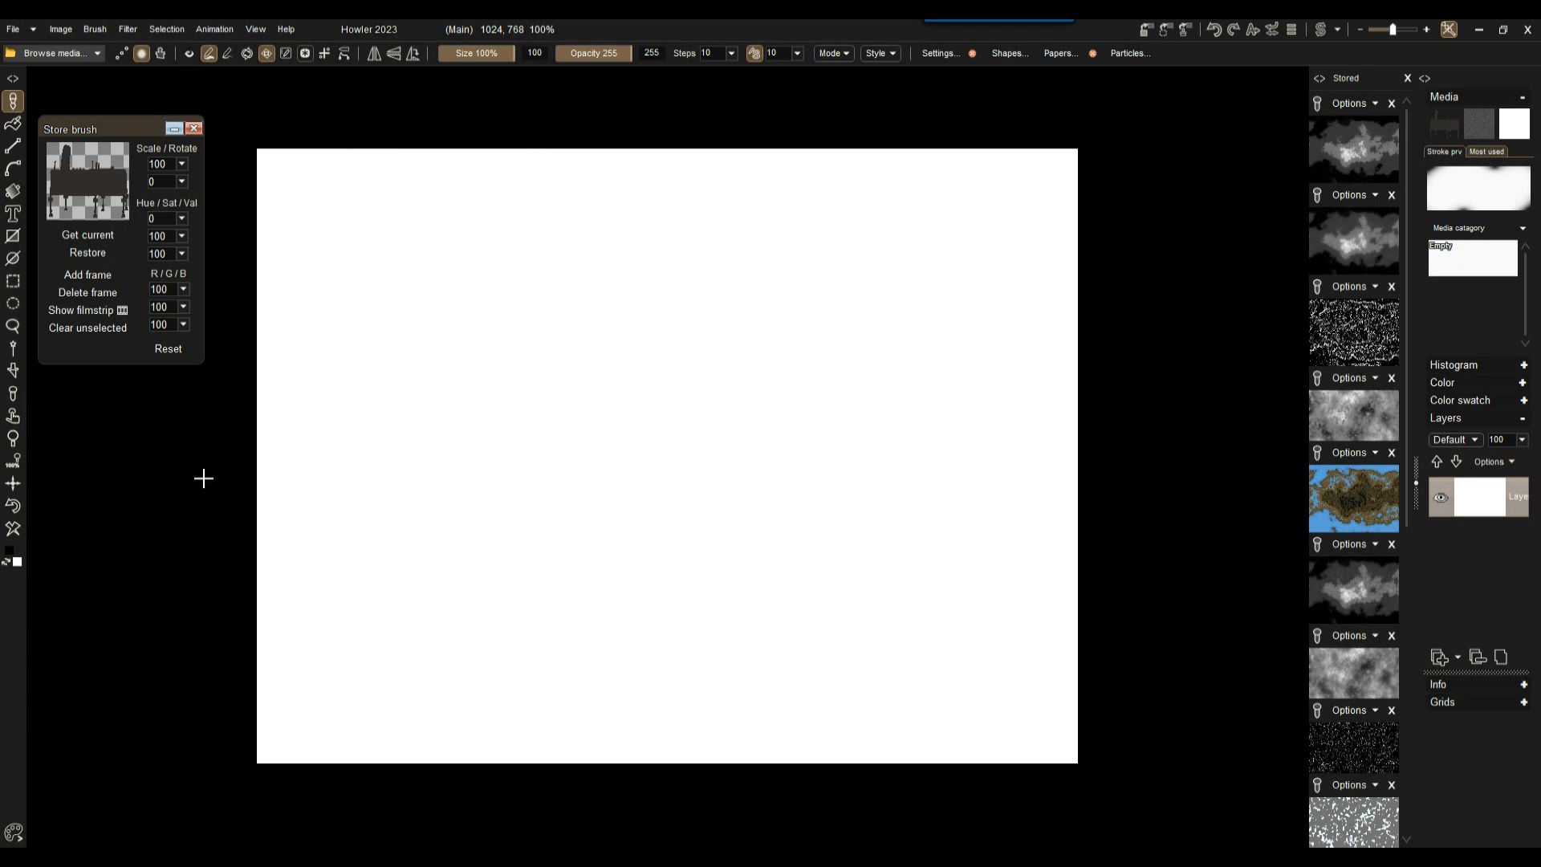
left_click_drag(123, 129, 130, 131)
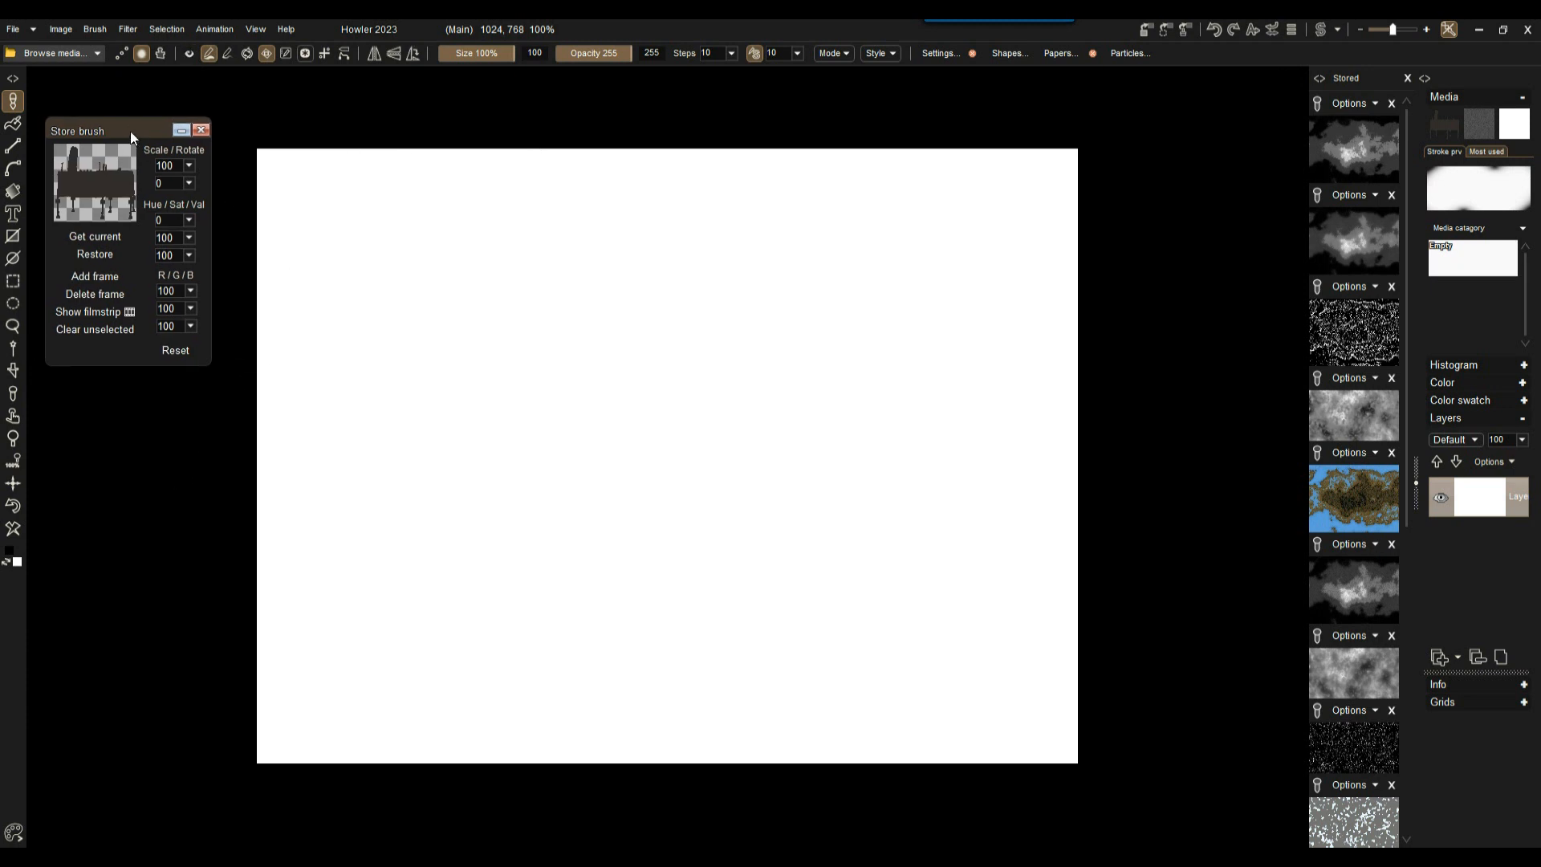
Step: Open the Render geometry filter, load ML_HP.obj, and move the dialog clear of the rendered tower
left_click(132, 32)
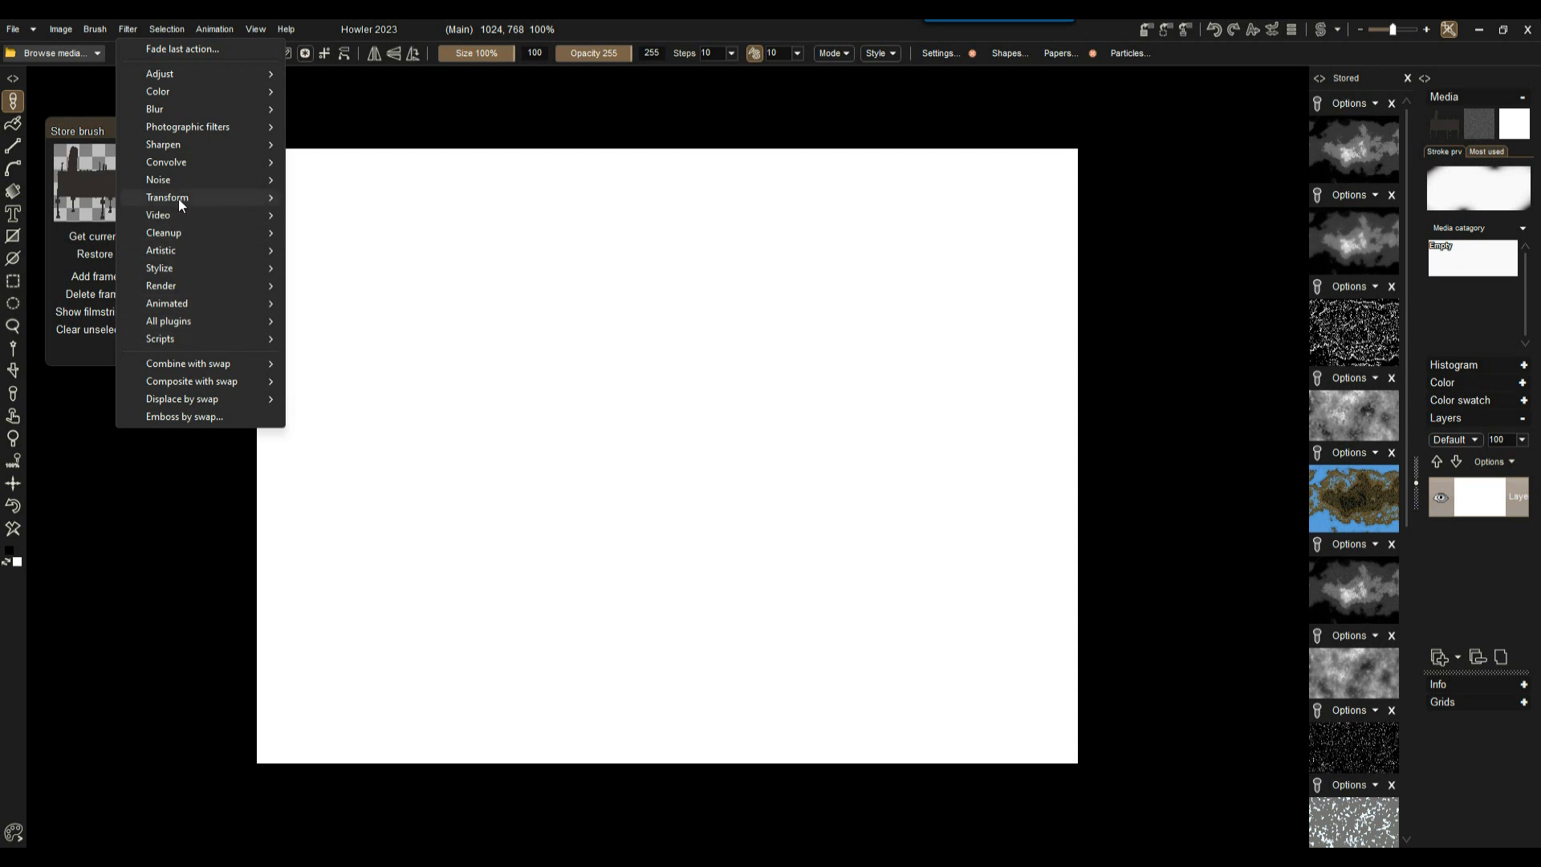
mouse_move(180, 286)
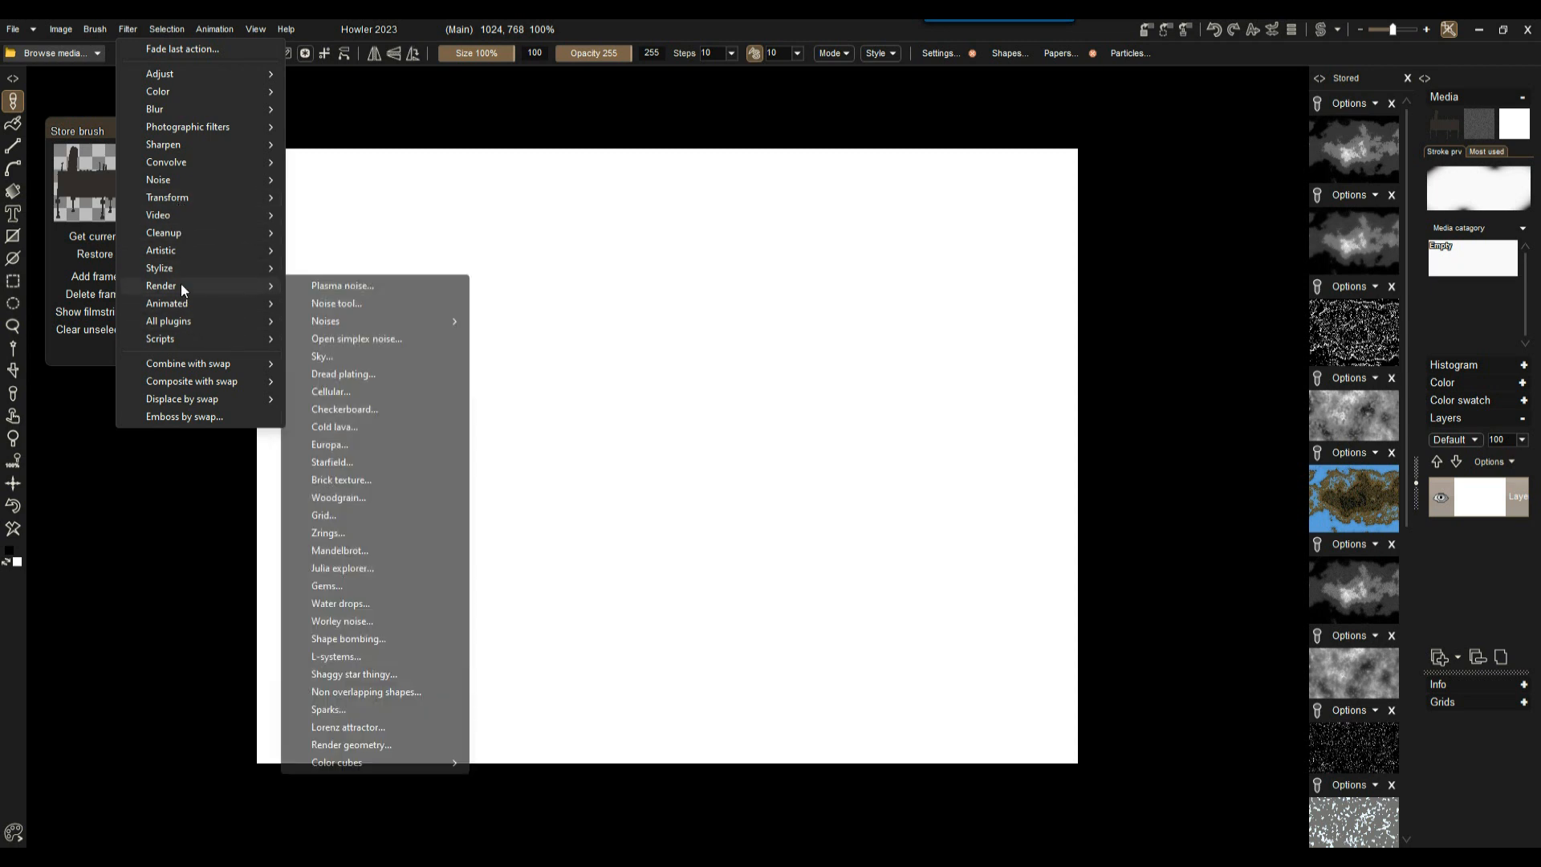
left_click(352, 746)
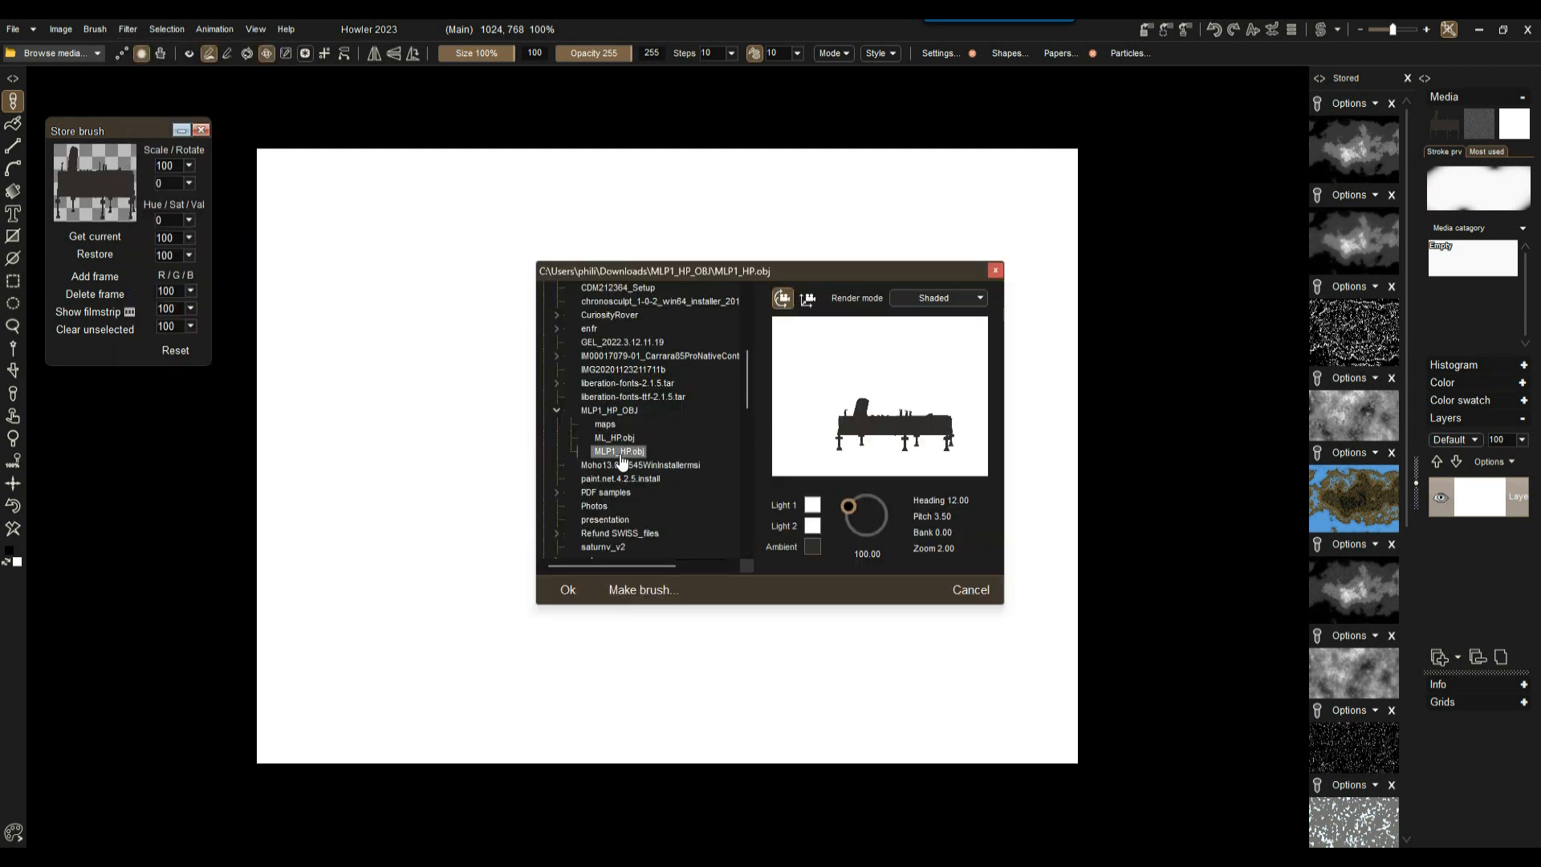
left_click(614, 438)
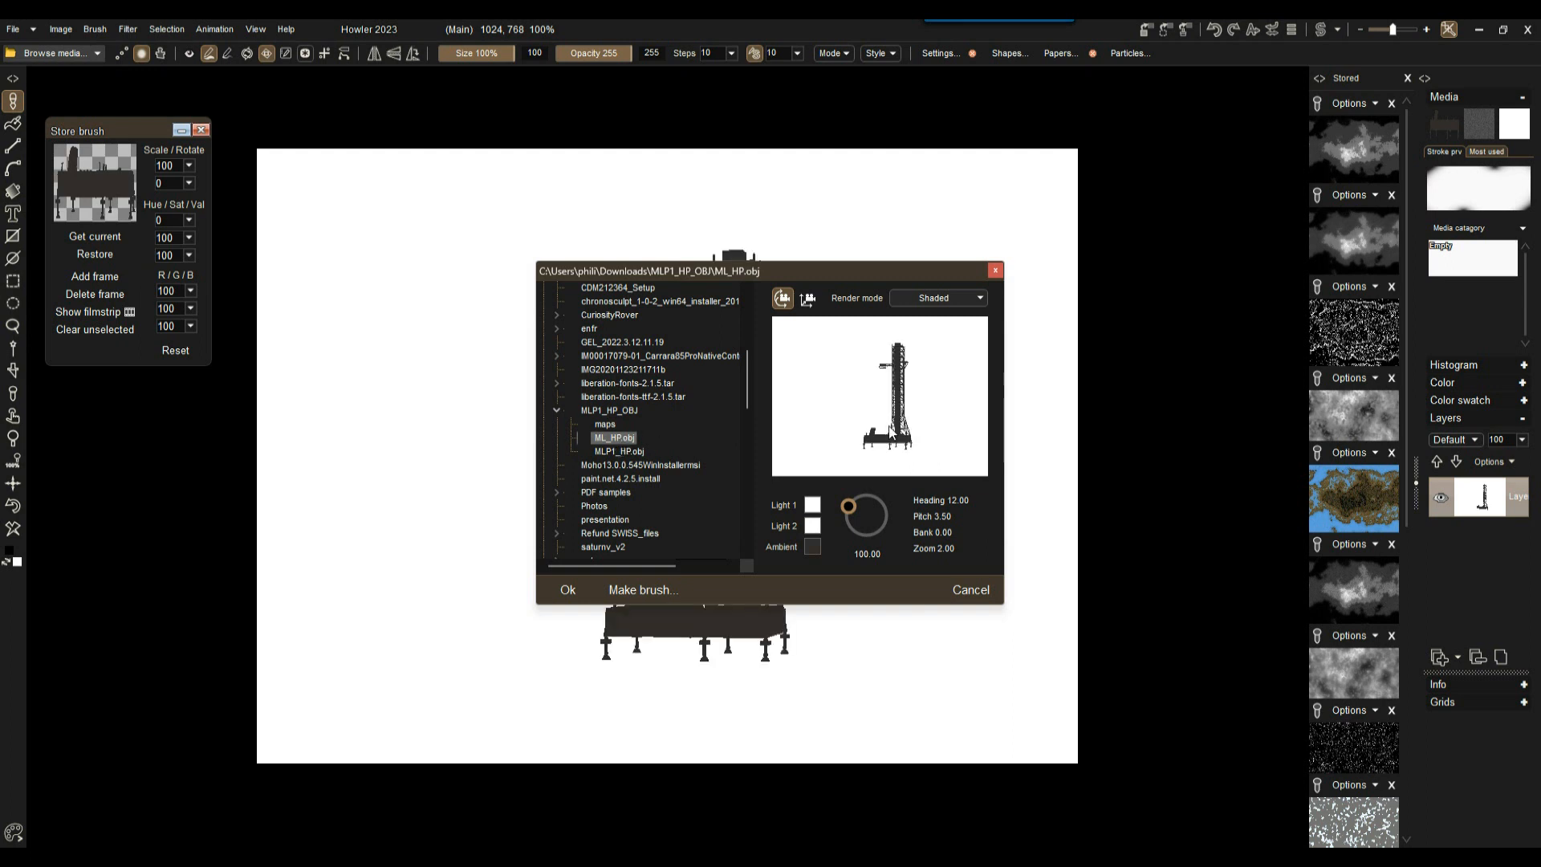
left_click_drag(812, 261, 410, 180)
Step: Turn the light dial to its opposite side and set the launcher tower's heading and pitch to 0.00
left_click_drag(447, 426, 480, 456)
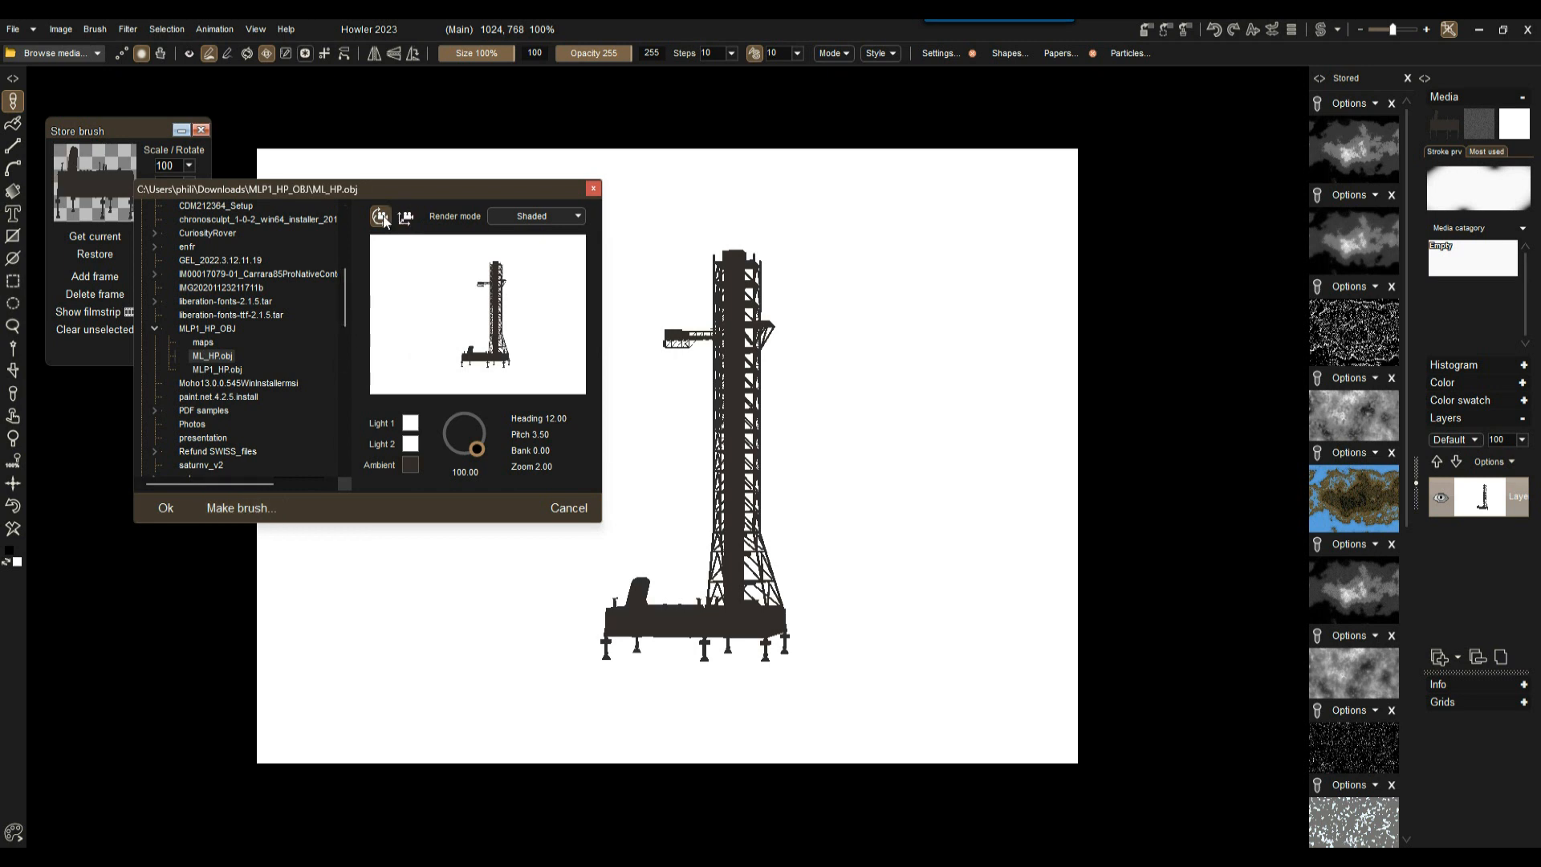
mouse_move(450, 327)
left_mouse_down()
mouse_move(412, 334)
mouse_move(459, 327)
left_mouse_up()
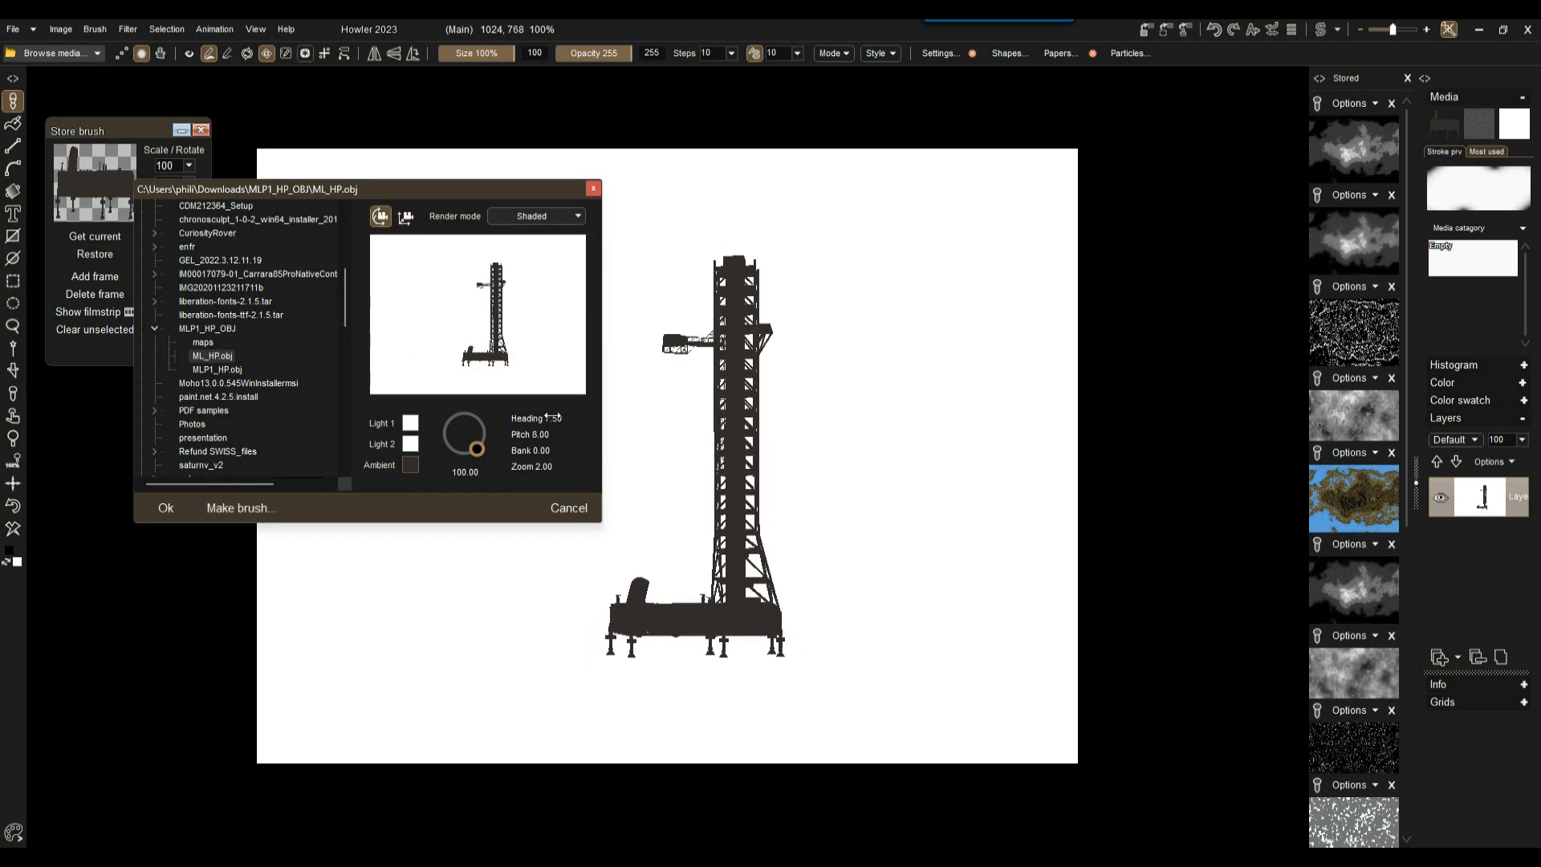
mouse_move(554, 418)
left_mouse_down()
mouse_move(528, 420)
mouse_move(524, 439)
mouse_move(586, 442)
mouse_move(522, 450)
mouse_move(556, 418)
left_mouse_up()
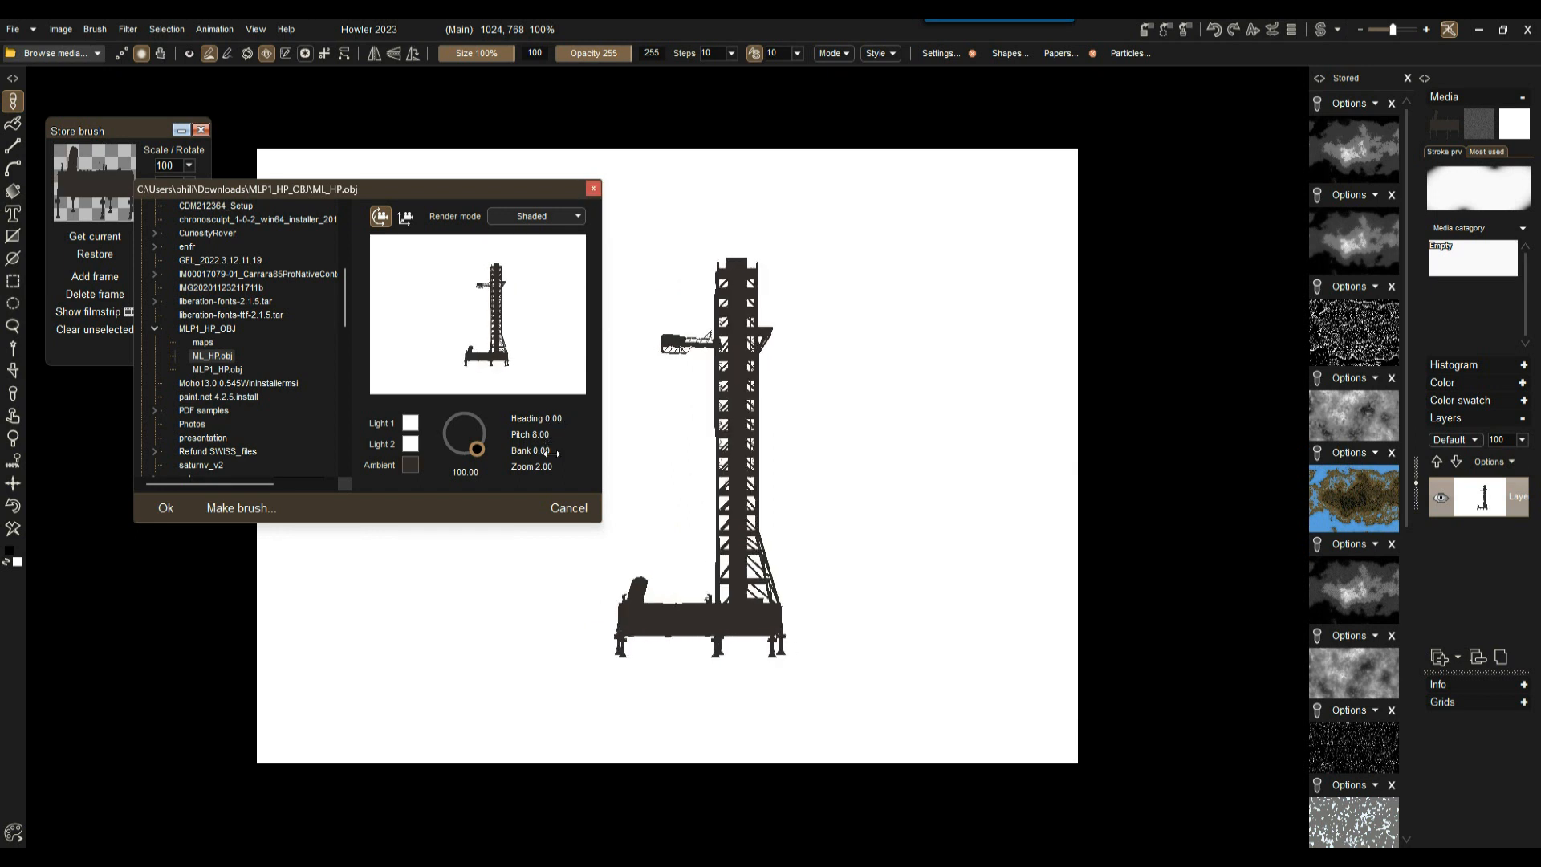
mouse_move(529, 435)
left_mouse_down()
mouse_move(562, 435)
mouse_move(526, 434)
mouse_move(561, 432)
mouse_move(548, 434)
left_mouse_up()
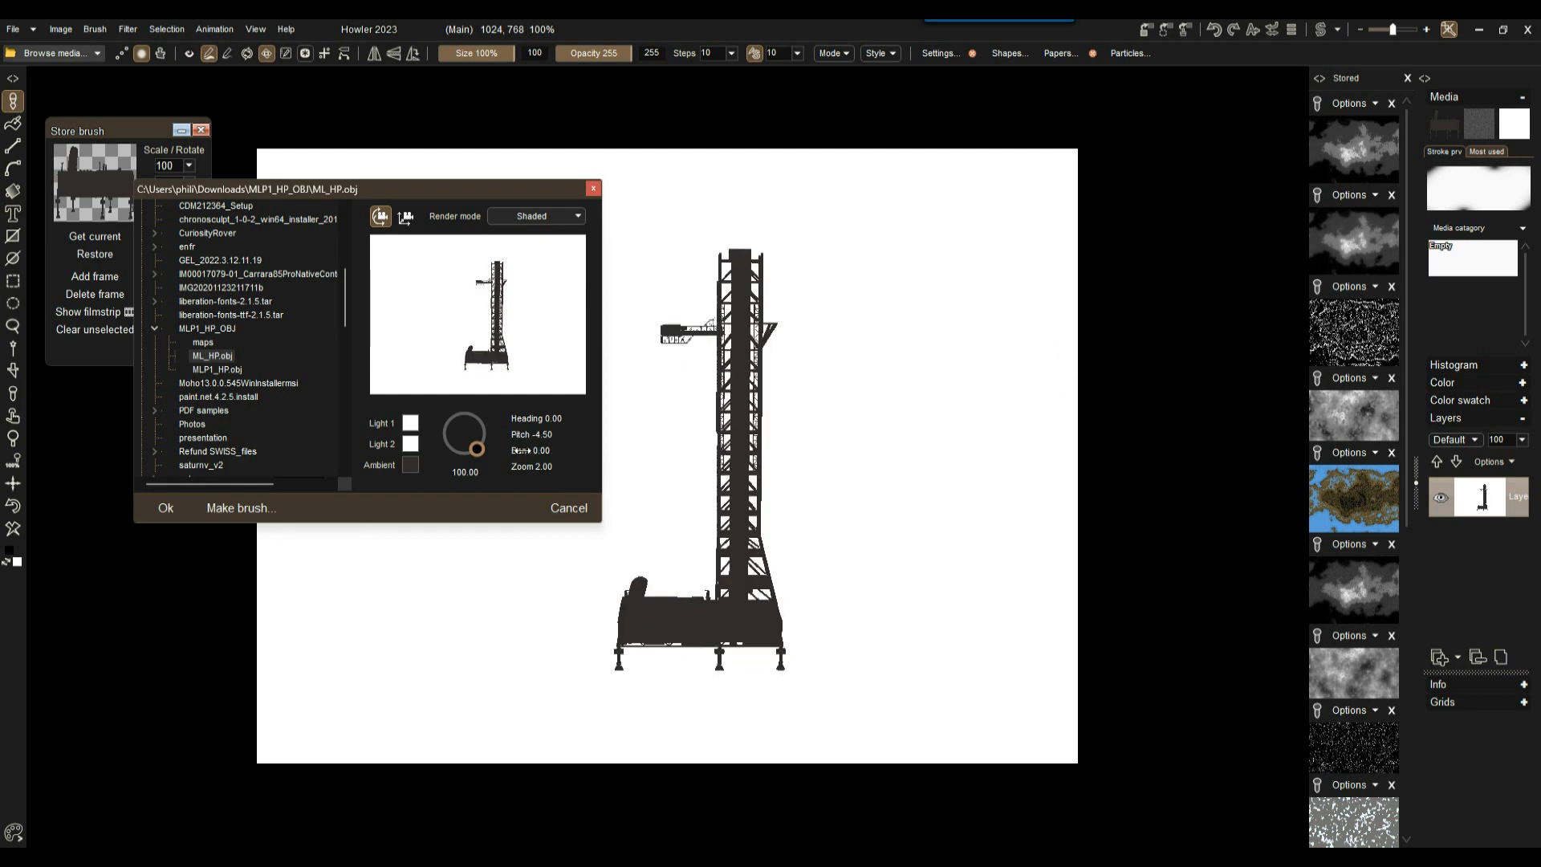
left_click_drag(548, 435, 549, 434)
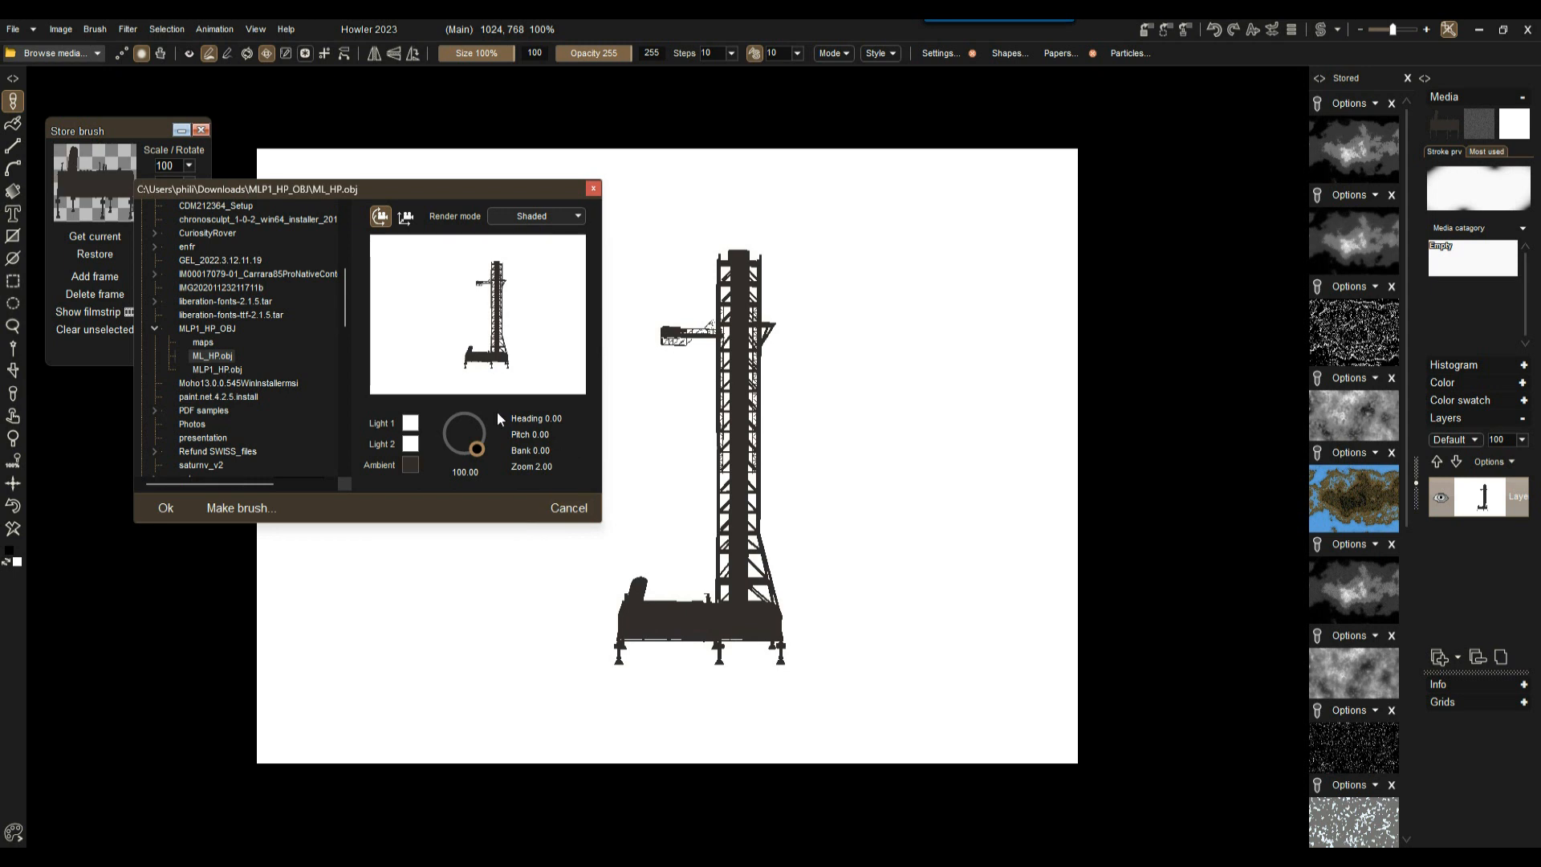
Step: Reposition the launcher tower within the render view and set the zoom to 6.35
left_click(406, 217)
left_click_drag(503, 358, 513, 375)
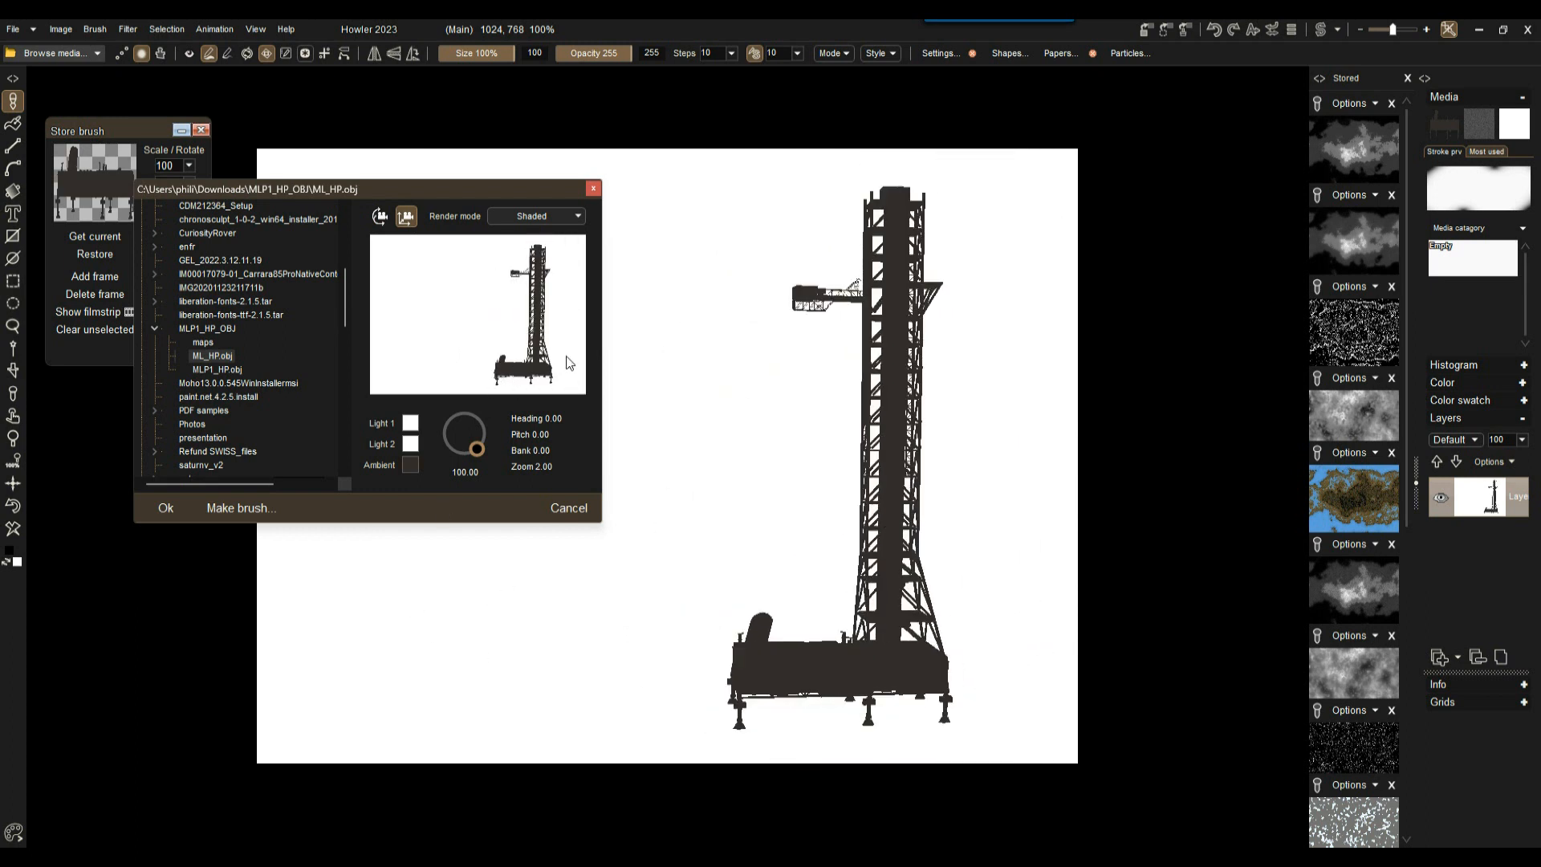
mouse_move(505, 329)
left_mouse_down()
mouse_move(438, 331)
mouse_move(516, 324)
mouse_move(500, 324)
left_mouse_up()
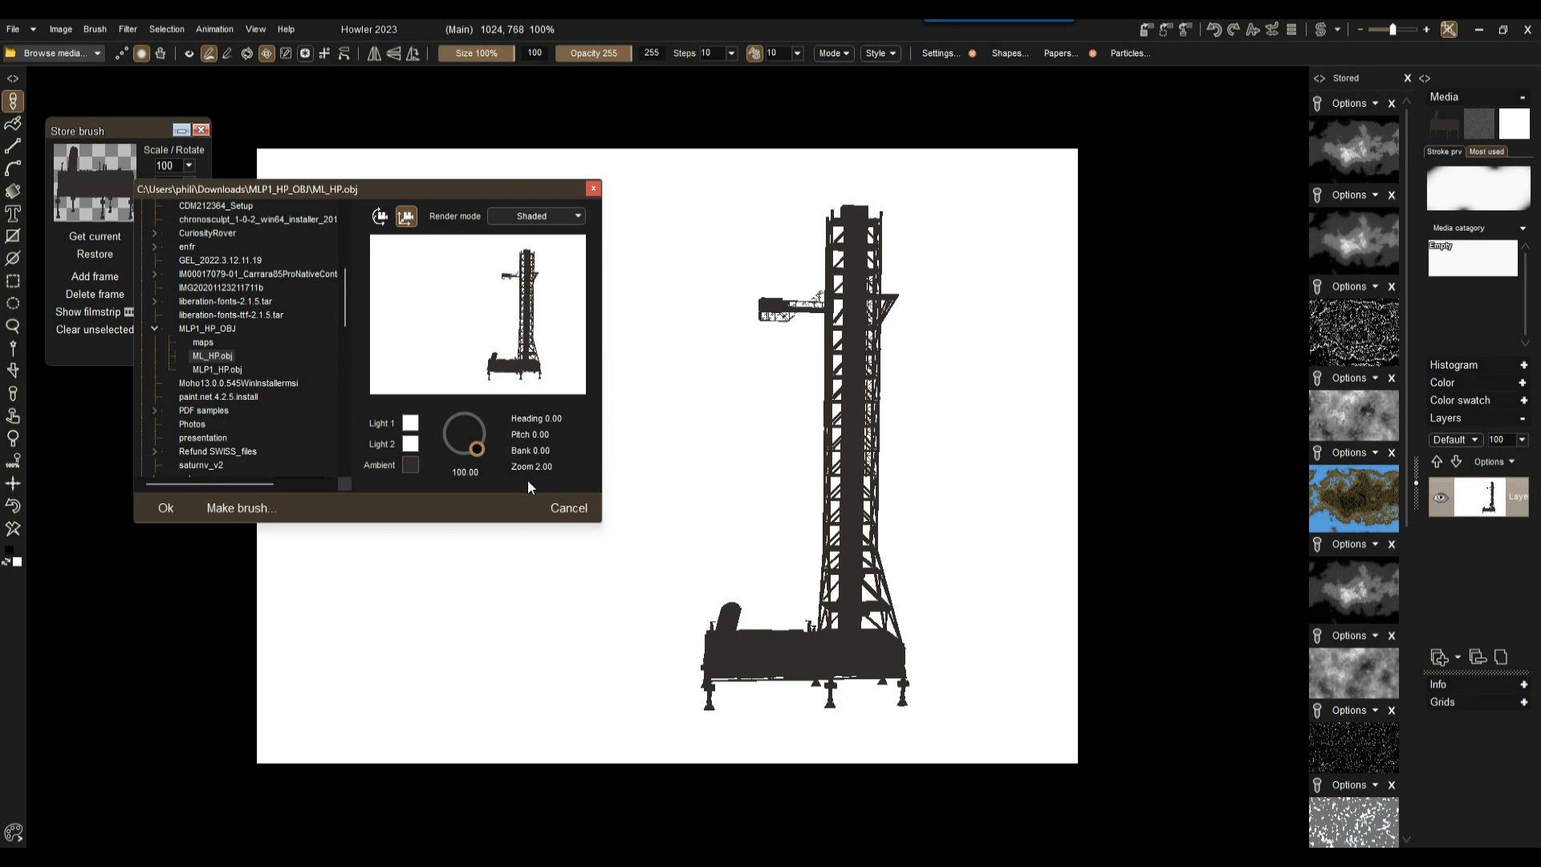
left_click_drag(542, 468, 565, 466)
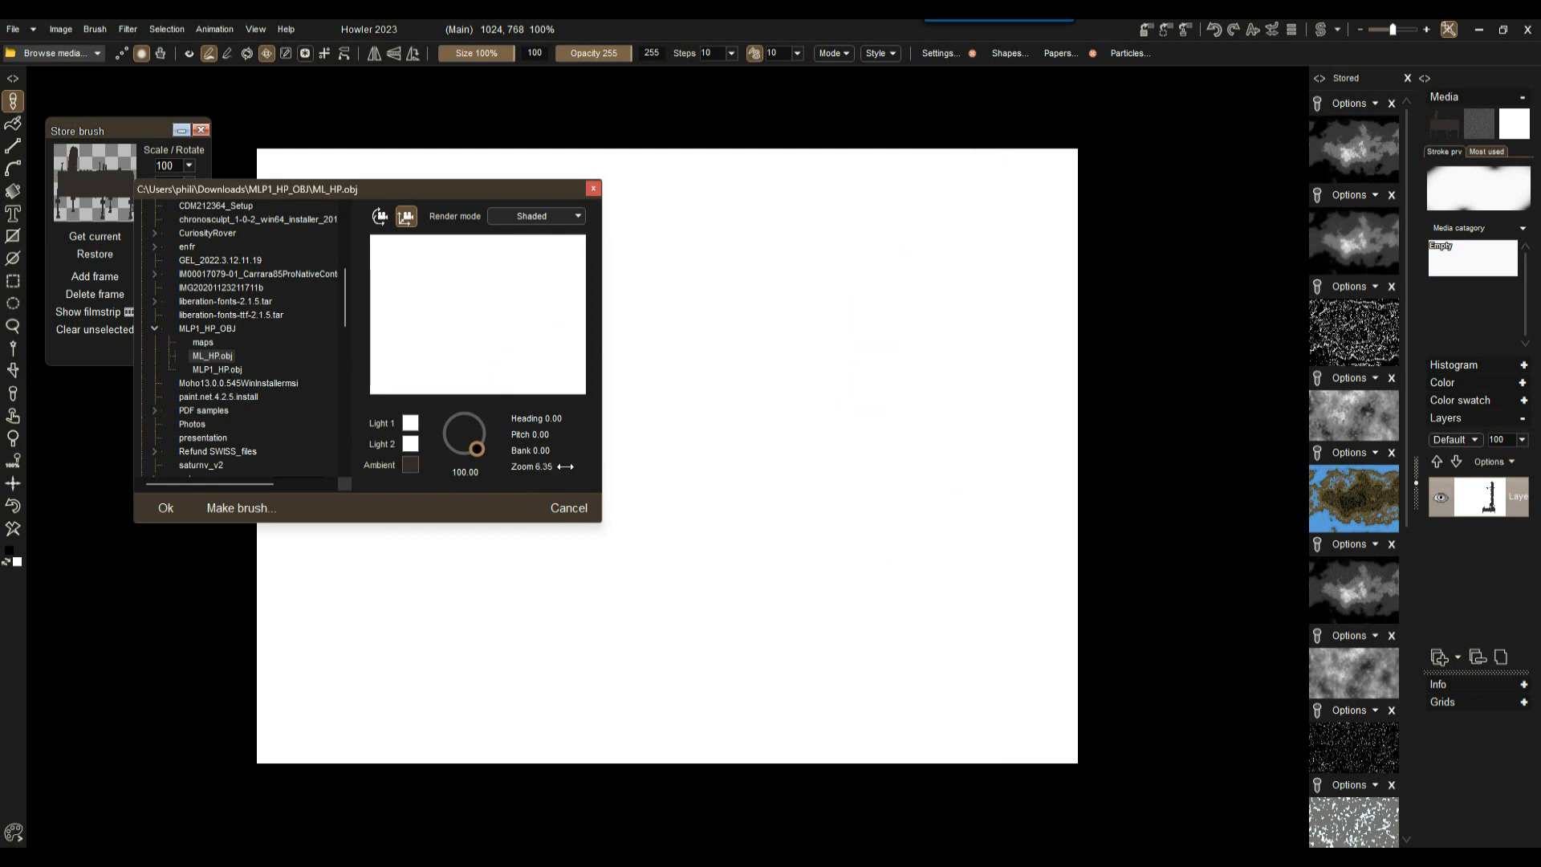
left_click_drag(480, 360, 480, 315)
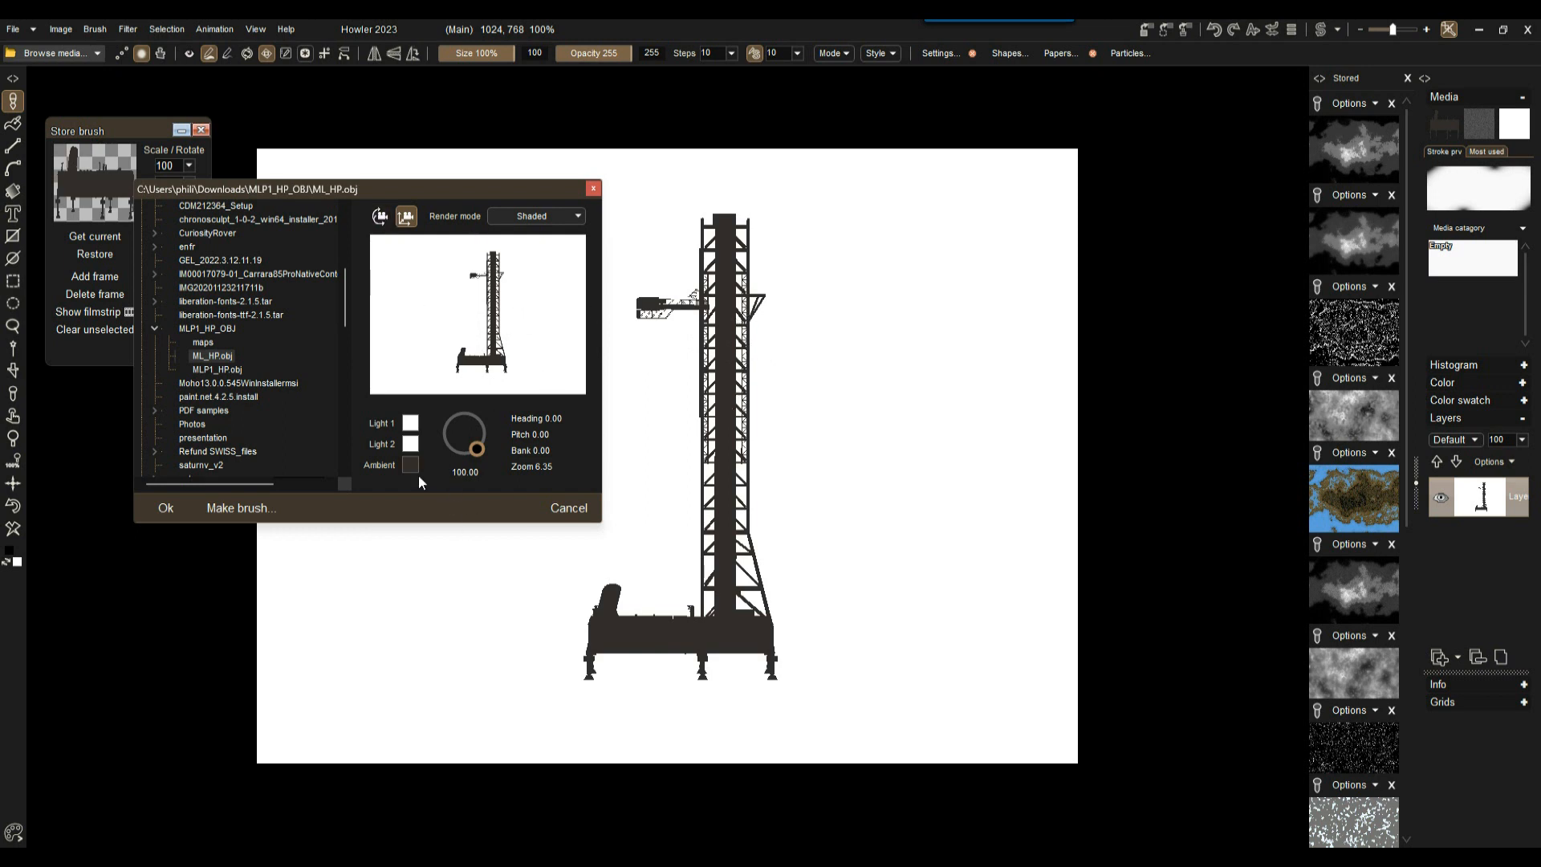
Step: Make a brush from the tower render, store it as a managed copy, and move its dialog below the platform brush's dialog
left_click(239, 508)
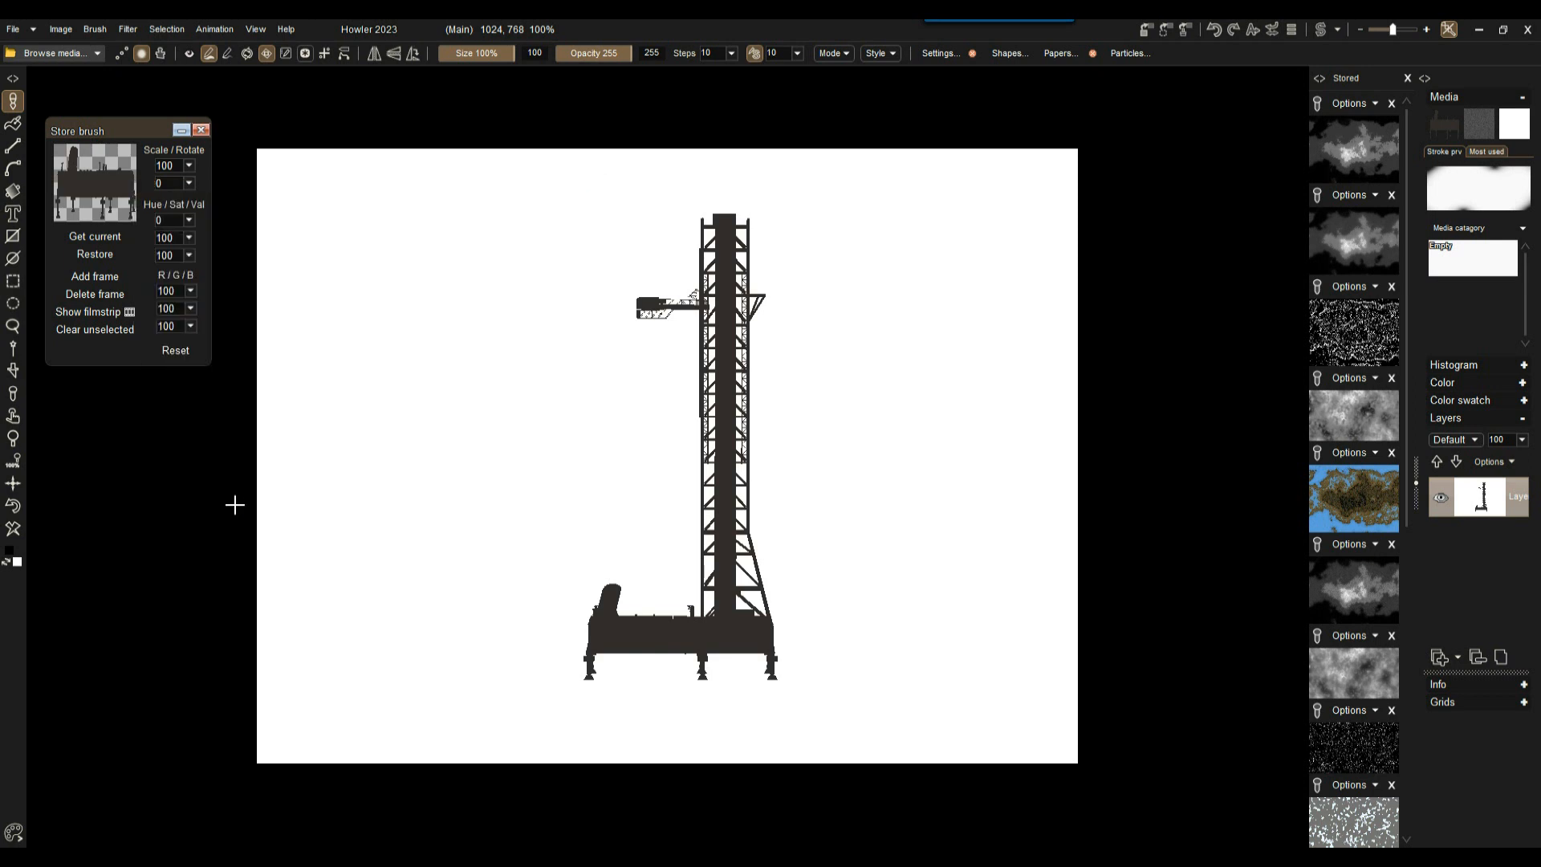
left_click(93, 30)
left_click(146, 123)
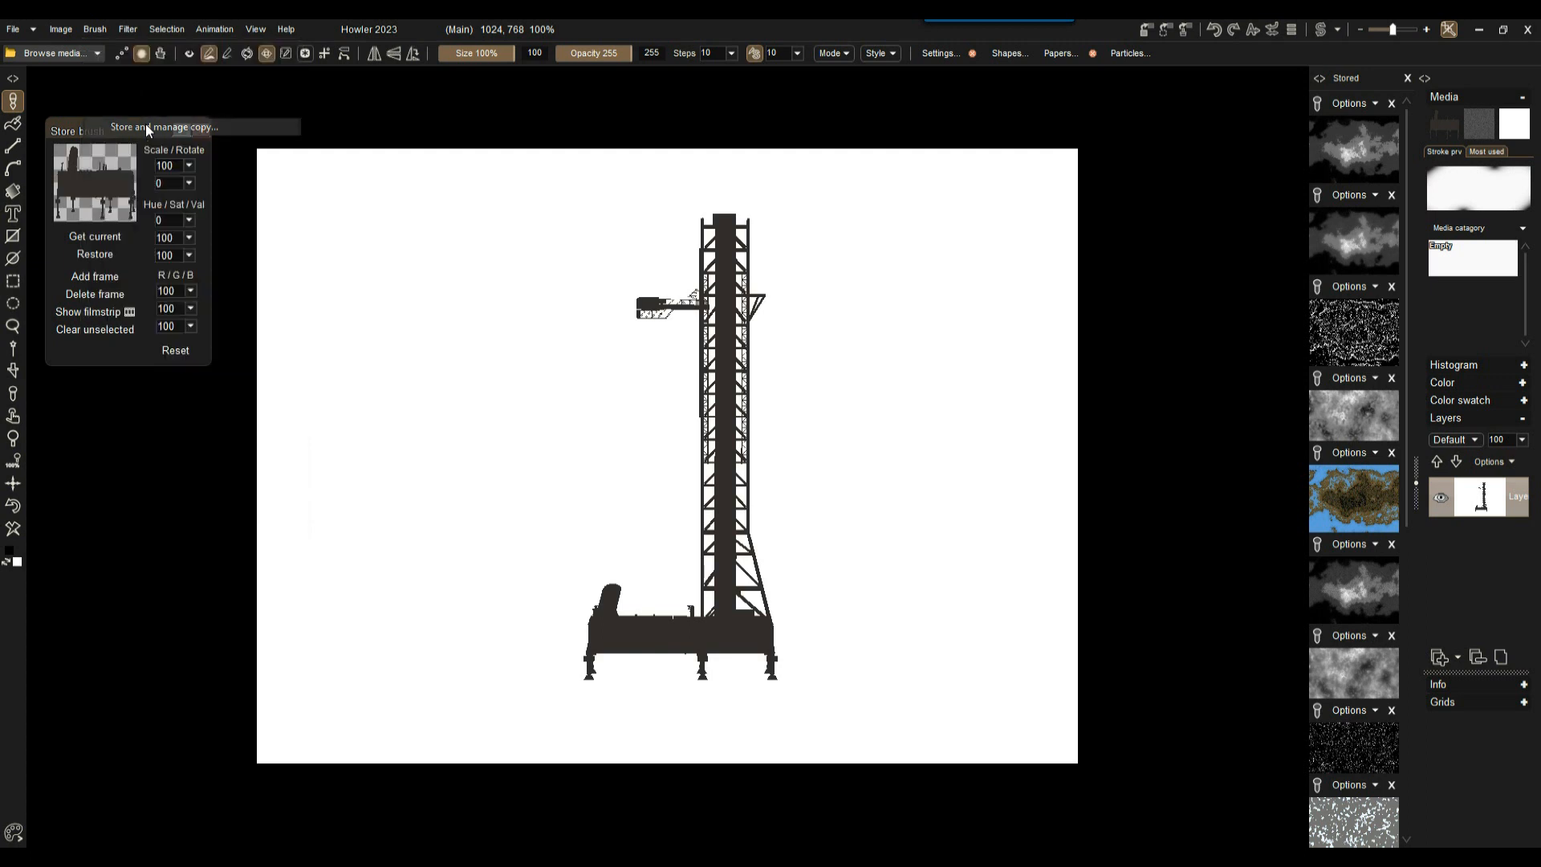
left_click_drag(124, 371, 195, 414)
Step: Paint freehand test strokes across the canvas with the new tower brush
mouse_move(492, 299)
left_mouse_down()
mouse_move(655, 398)
mouse_move(543, 477)
mouse_move(715, 450)
left_mouse_up()
left_click_drag(454, 395, 827, 539)
mouse_move(574, 492)
left_mouse_down()
mouse_move(516, 452)
mouse_move(541, 239)
mouse_move(380, 493)
left_mouse_up()
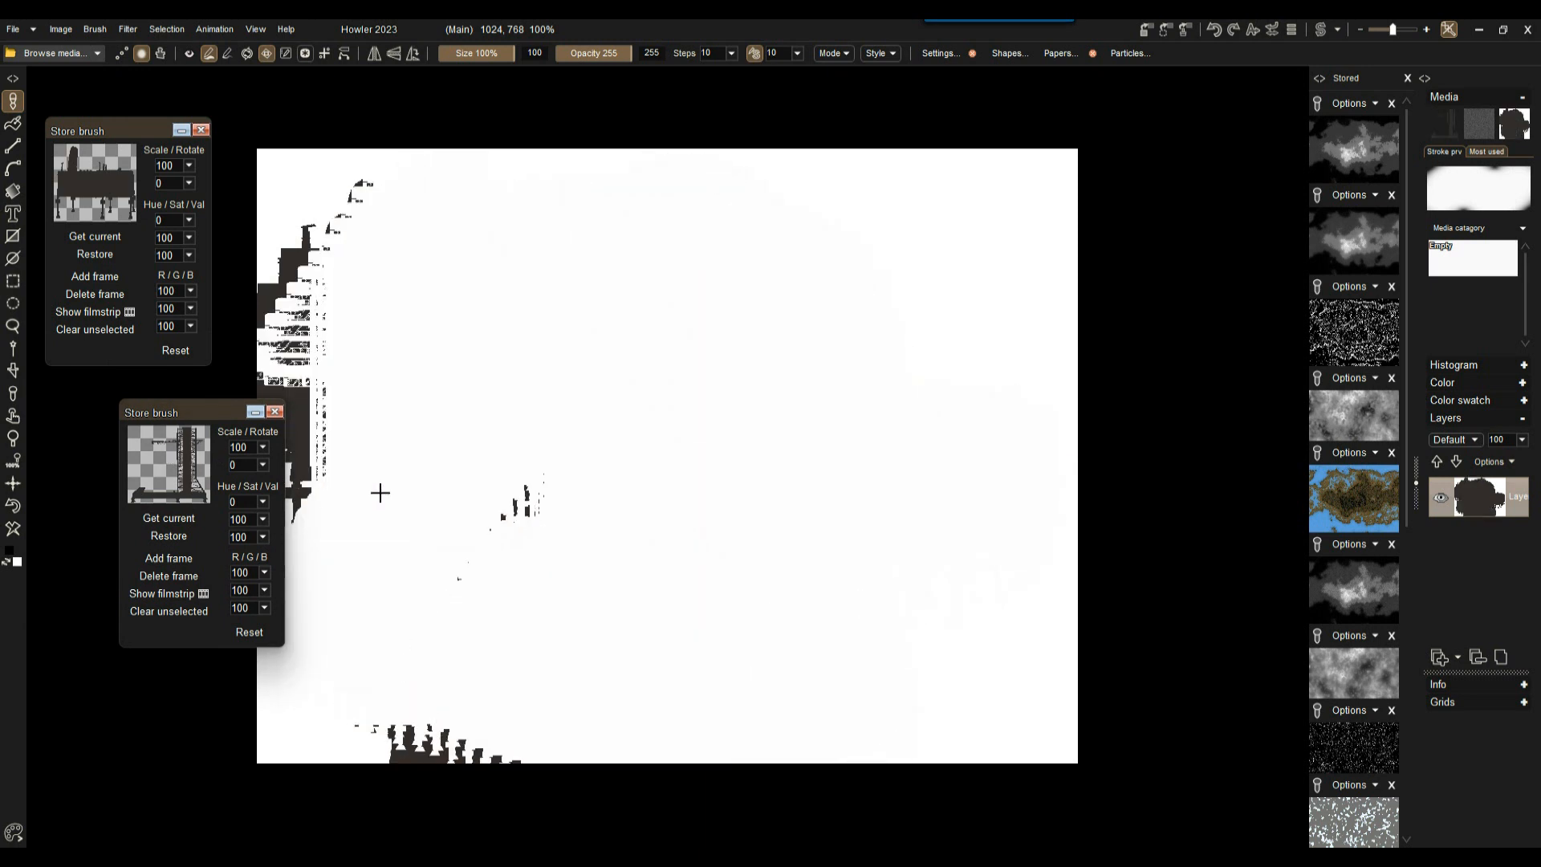
mouse_move(448, 330)
left_mouse_down()
mouse_move(808, 622)
mouse_move(1049, 478)
mouse_move(263, 651)
left_mouse_up()
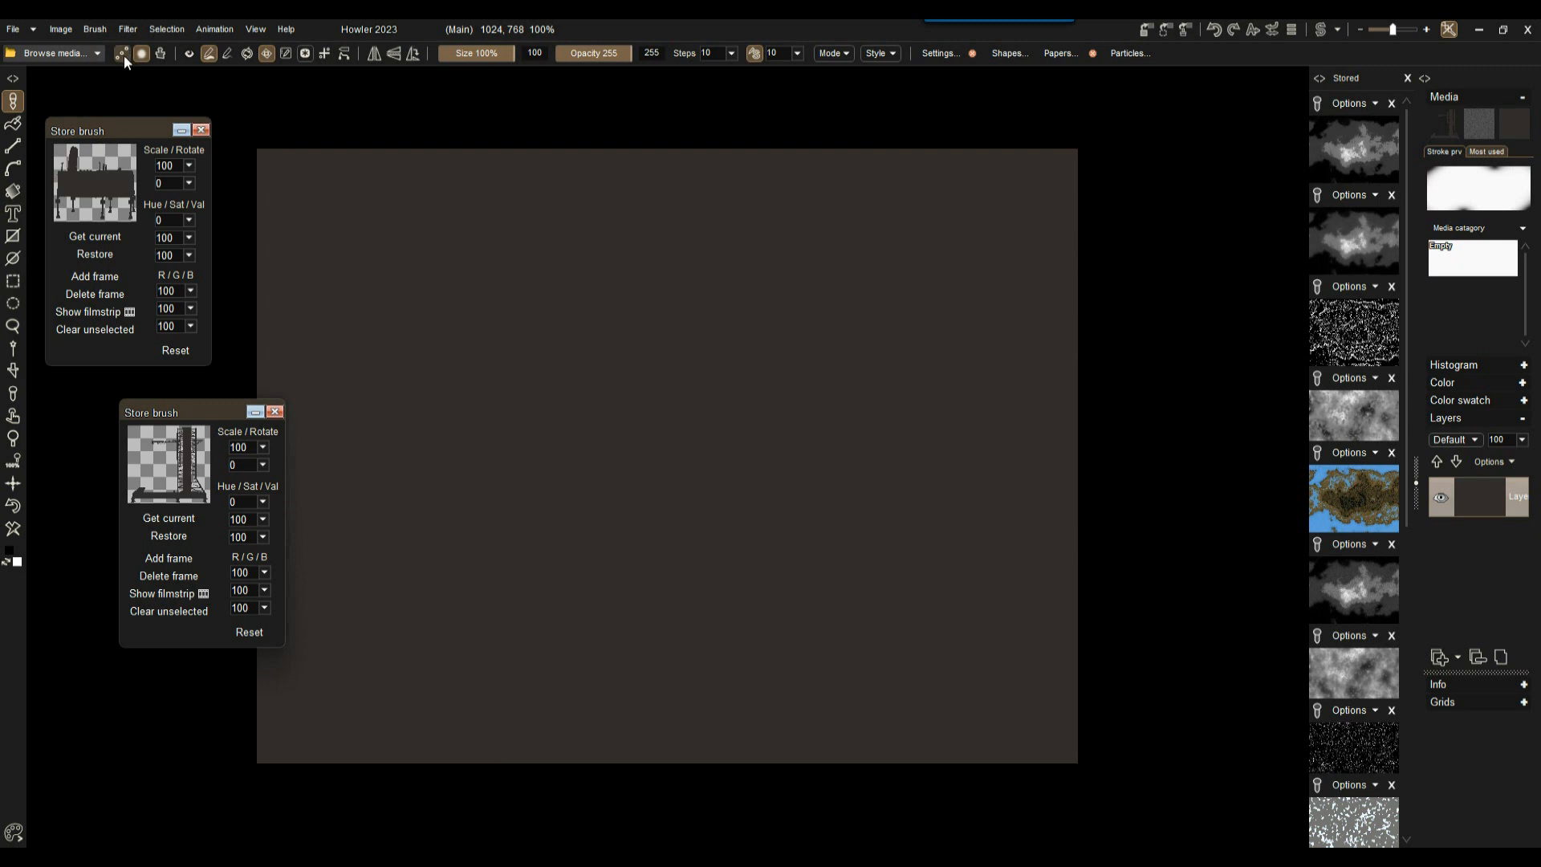
Step: Stamp four separate white launcher towers across the dark canvas
left_click(874, 501)
left_click(507, 481)
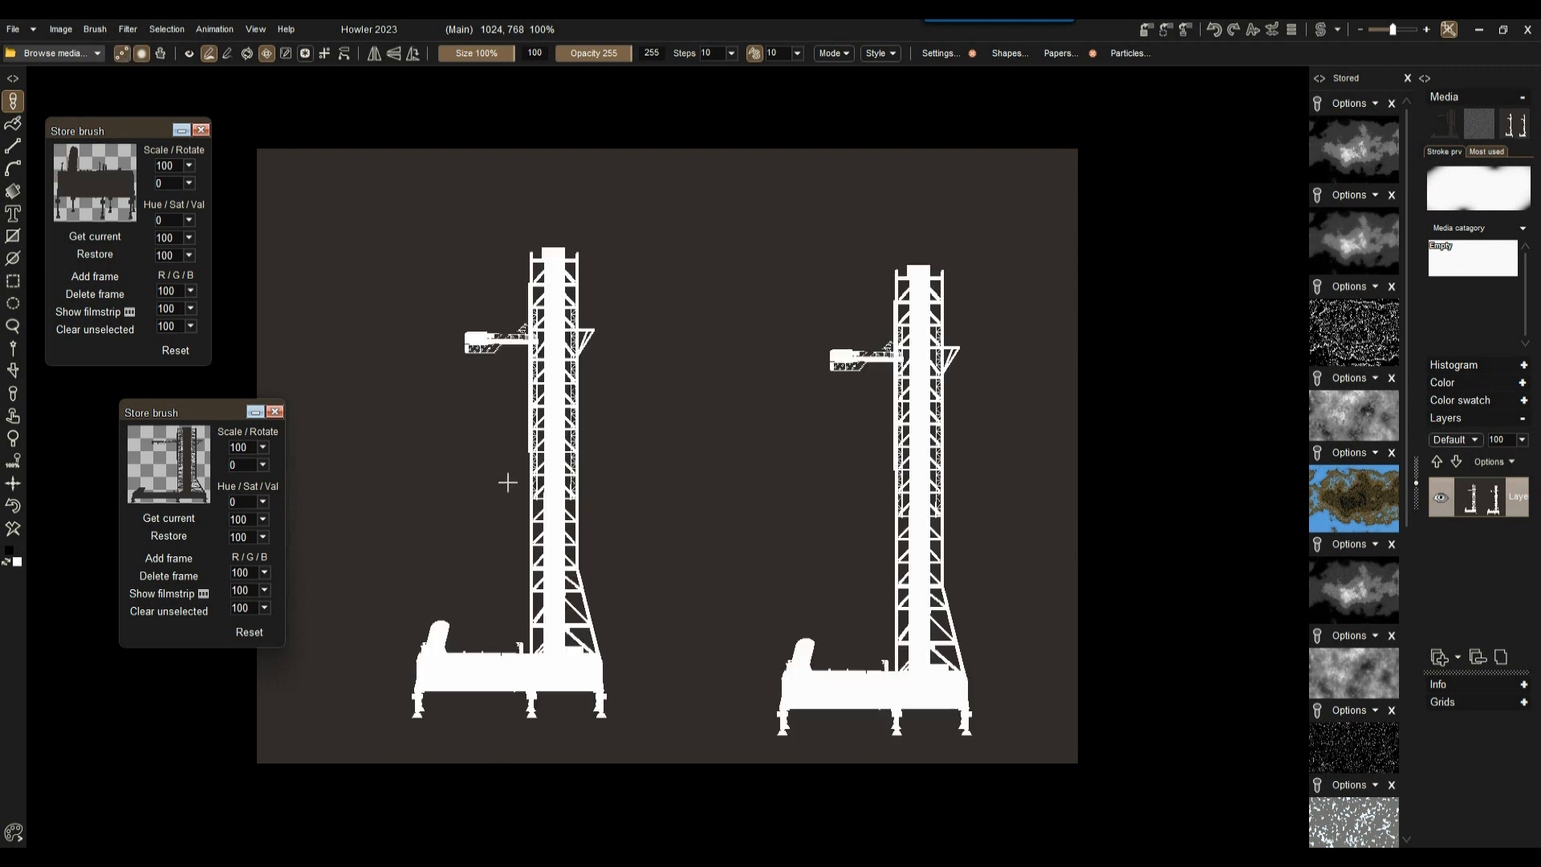
left_click(696, 415)
left_click(376, 399)
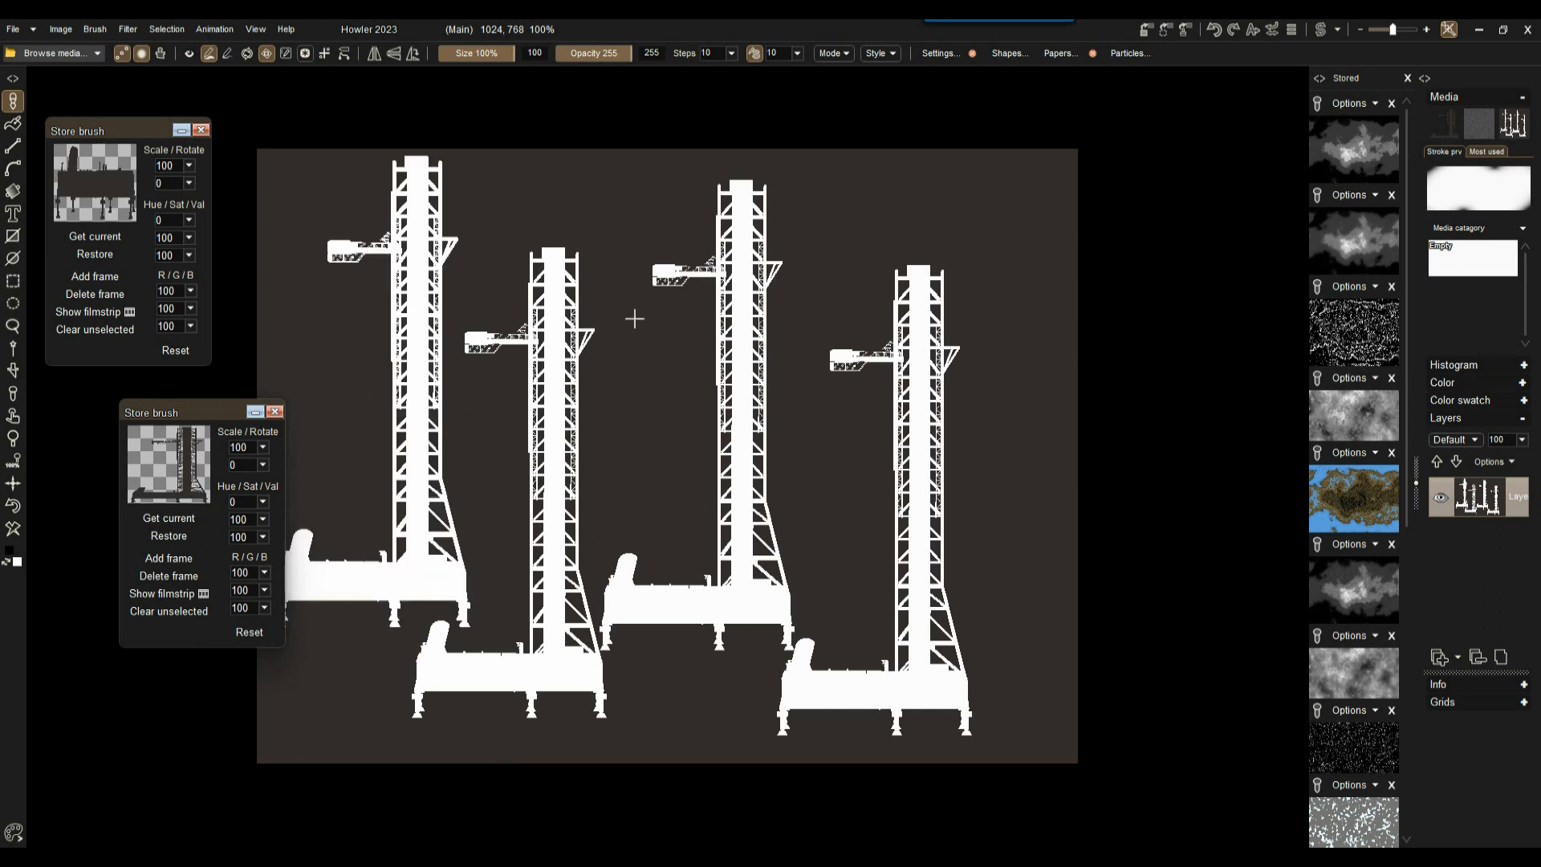
Step: Move the tower's Store brush dialog off the canvas and load the stored landscape with the sun, lake and rocky foreground
left_click_drag(198, 418, 115, 418)
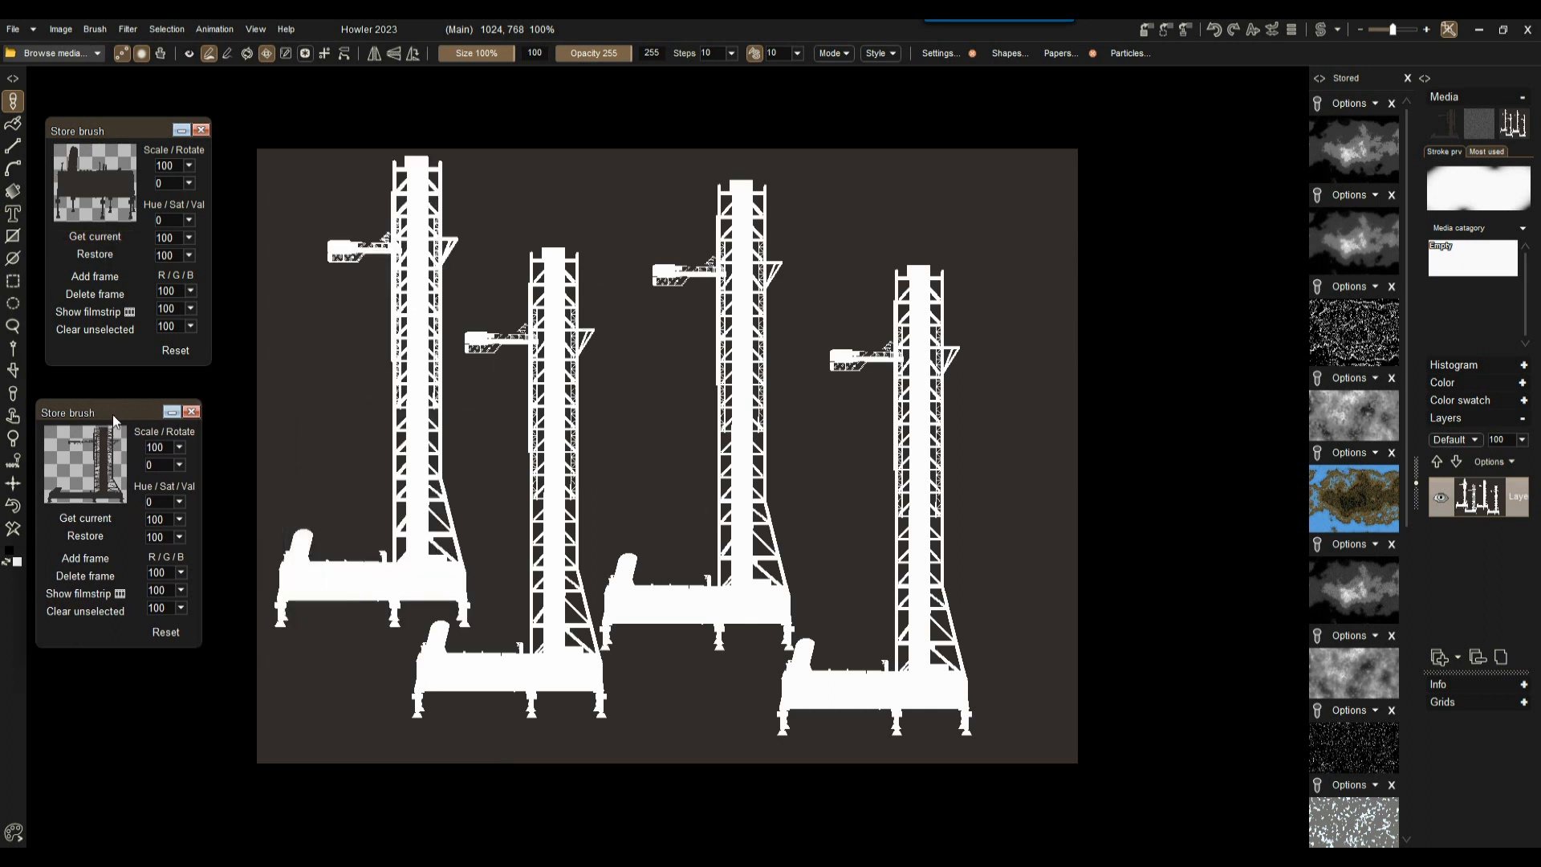
left_click_drag(1413, 509, 1400, 827)
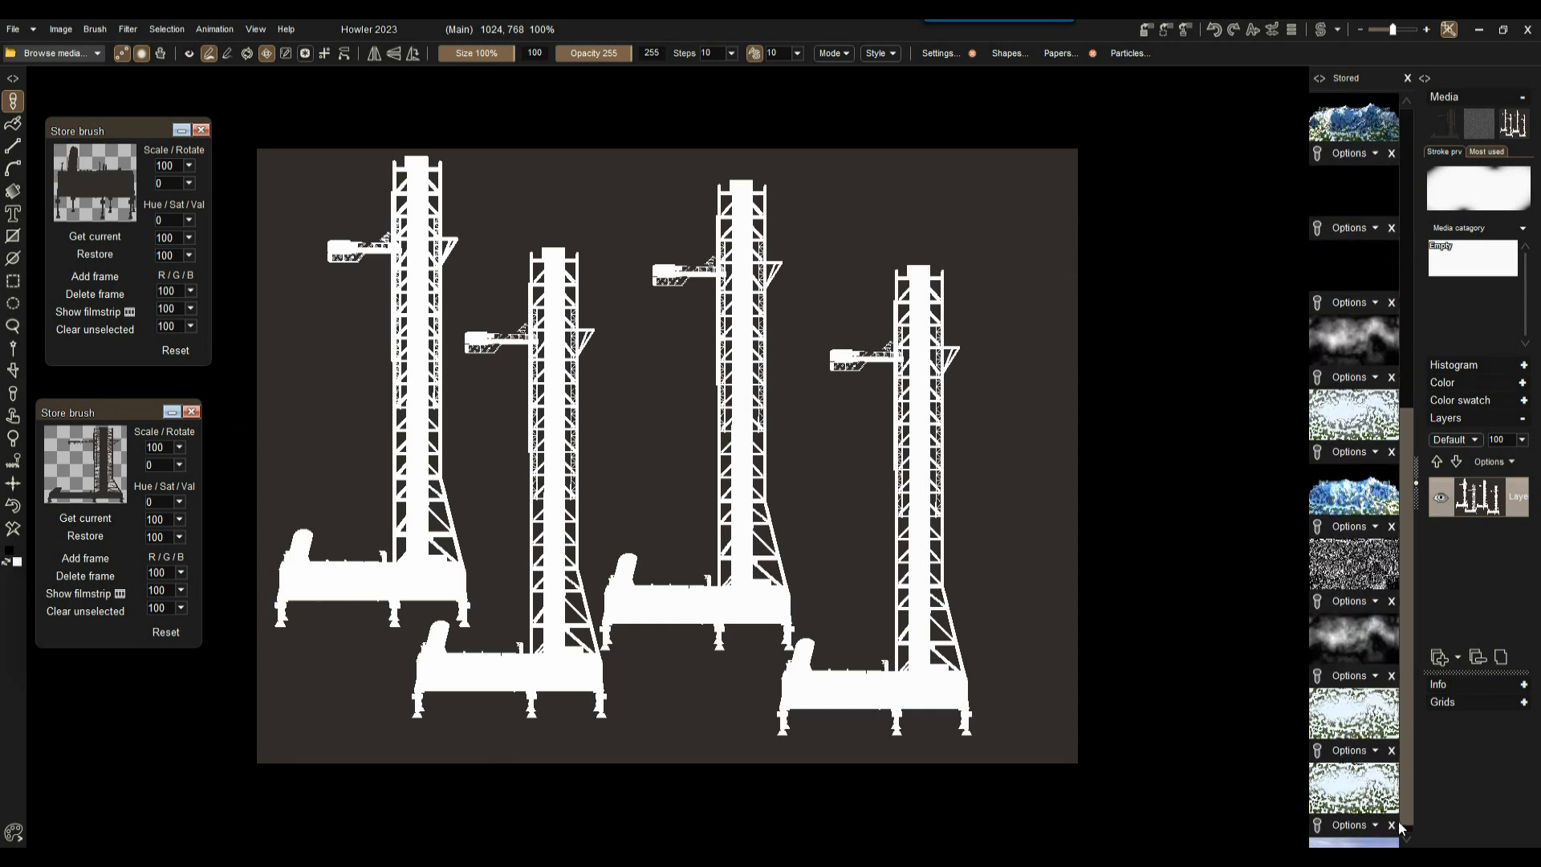
left_click(1353, 491)
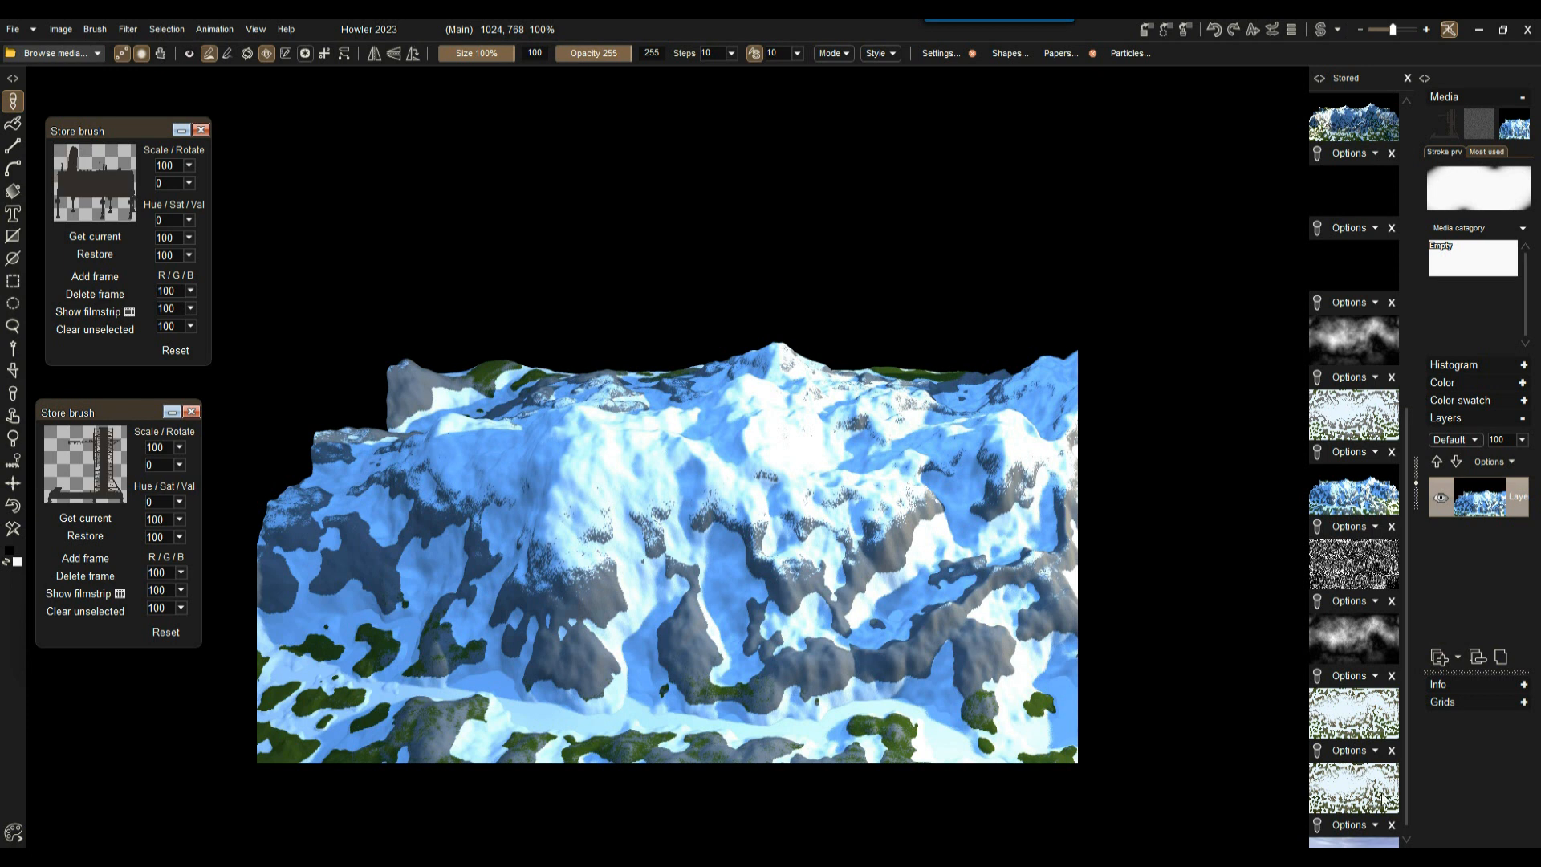
scroll(1380, 818, "down", 1)
left_click(1364, 831)
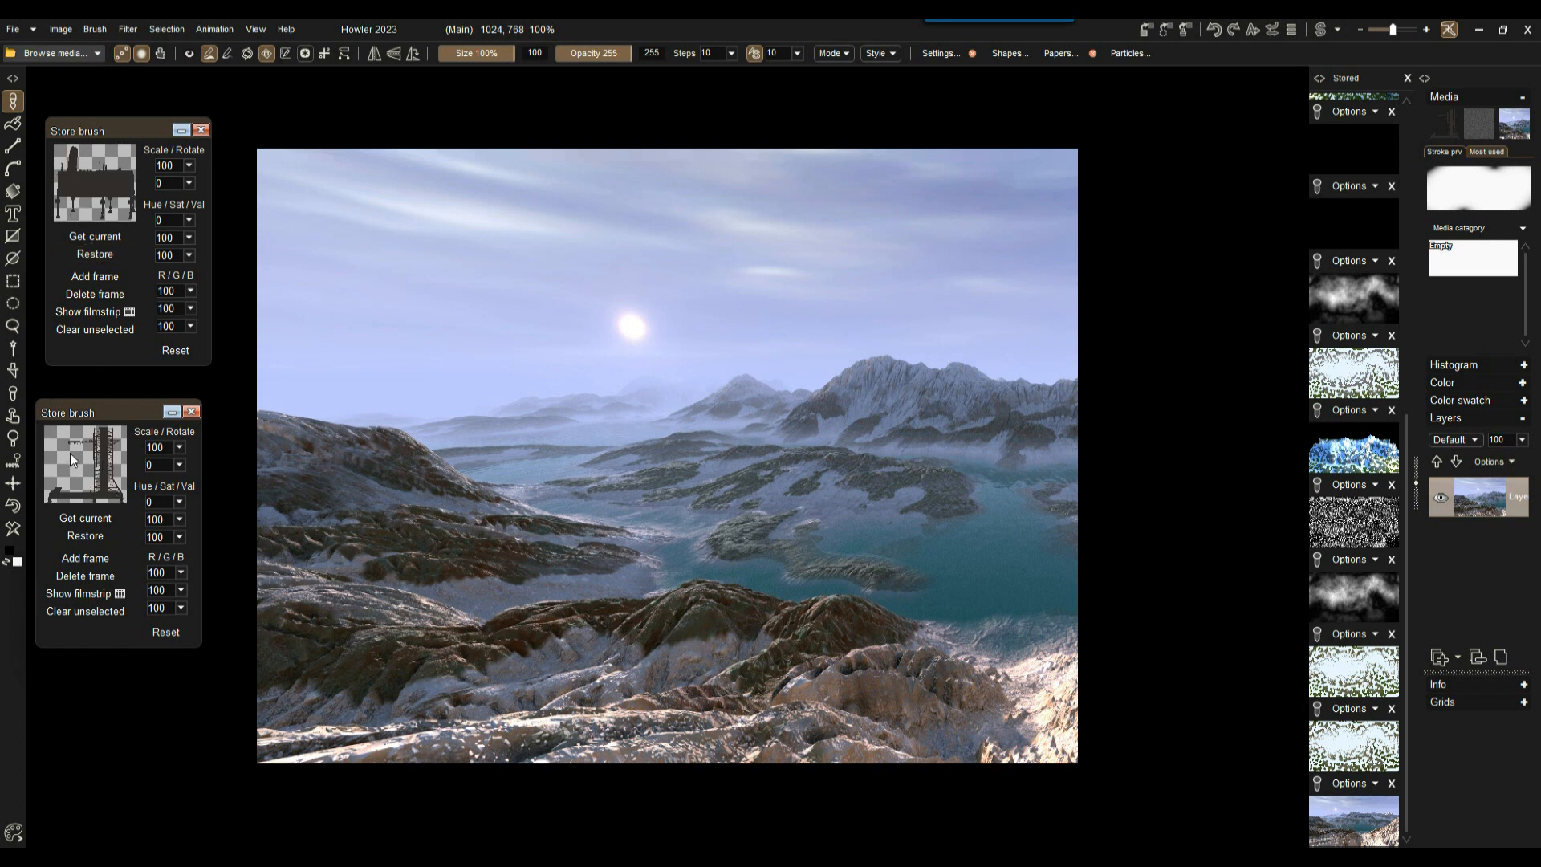
Step: Show the brush preview at the cursor and stamp the tower at 12% size on the left hilltop of the landscape
left_click(191, 54)
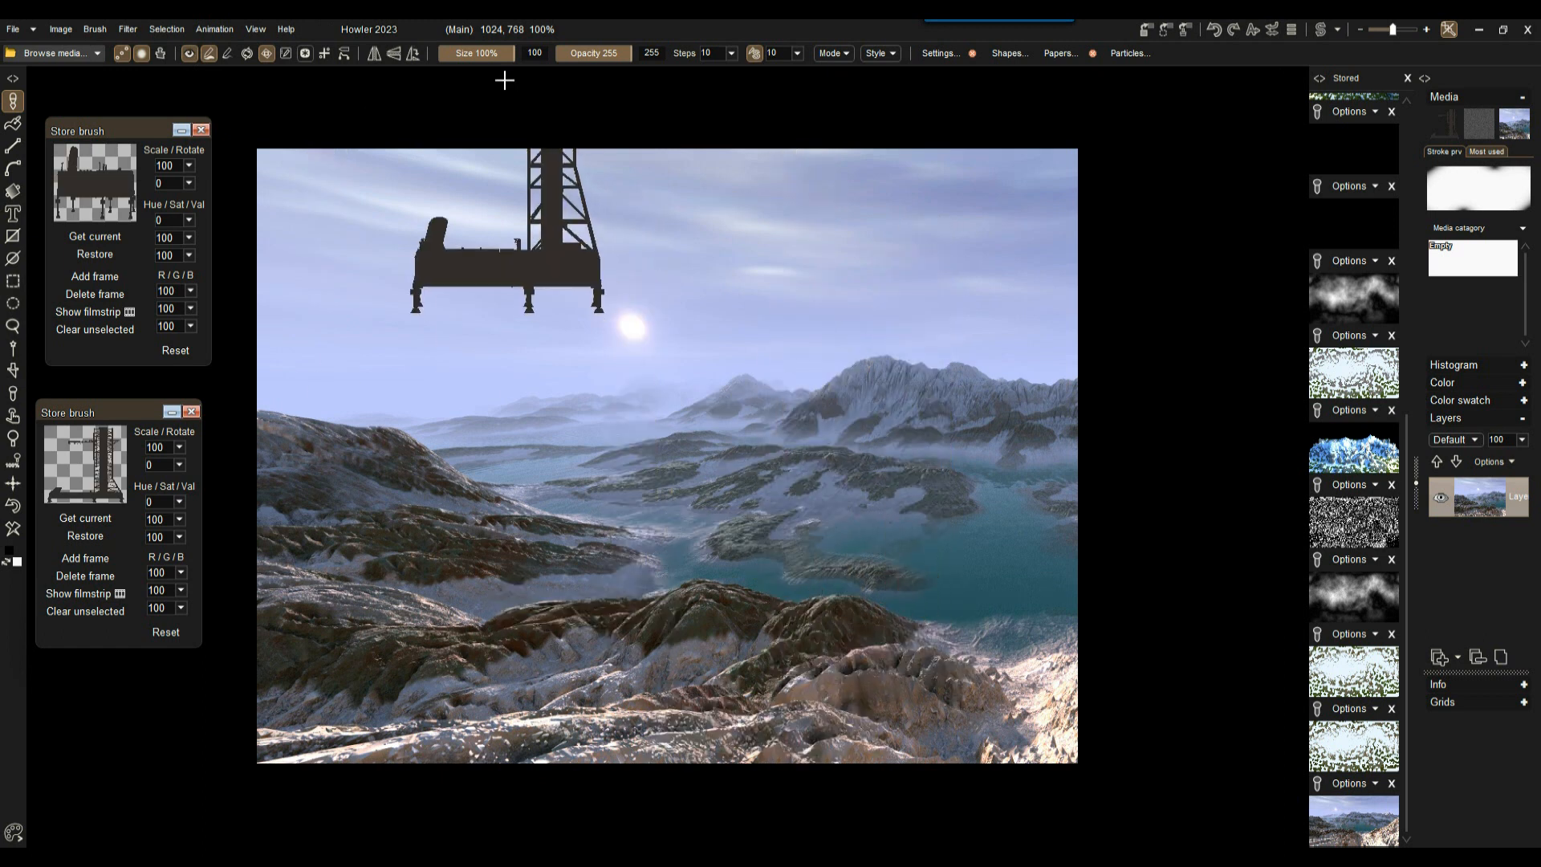
left_click_drag(496, 54, 467, 53)
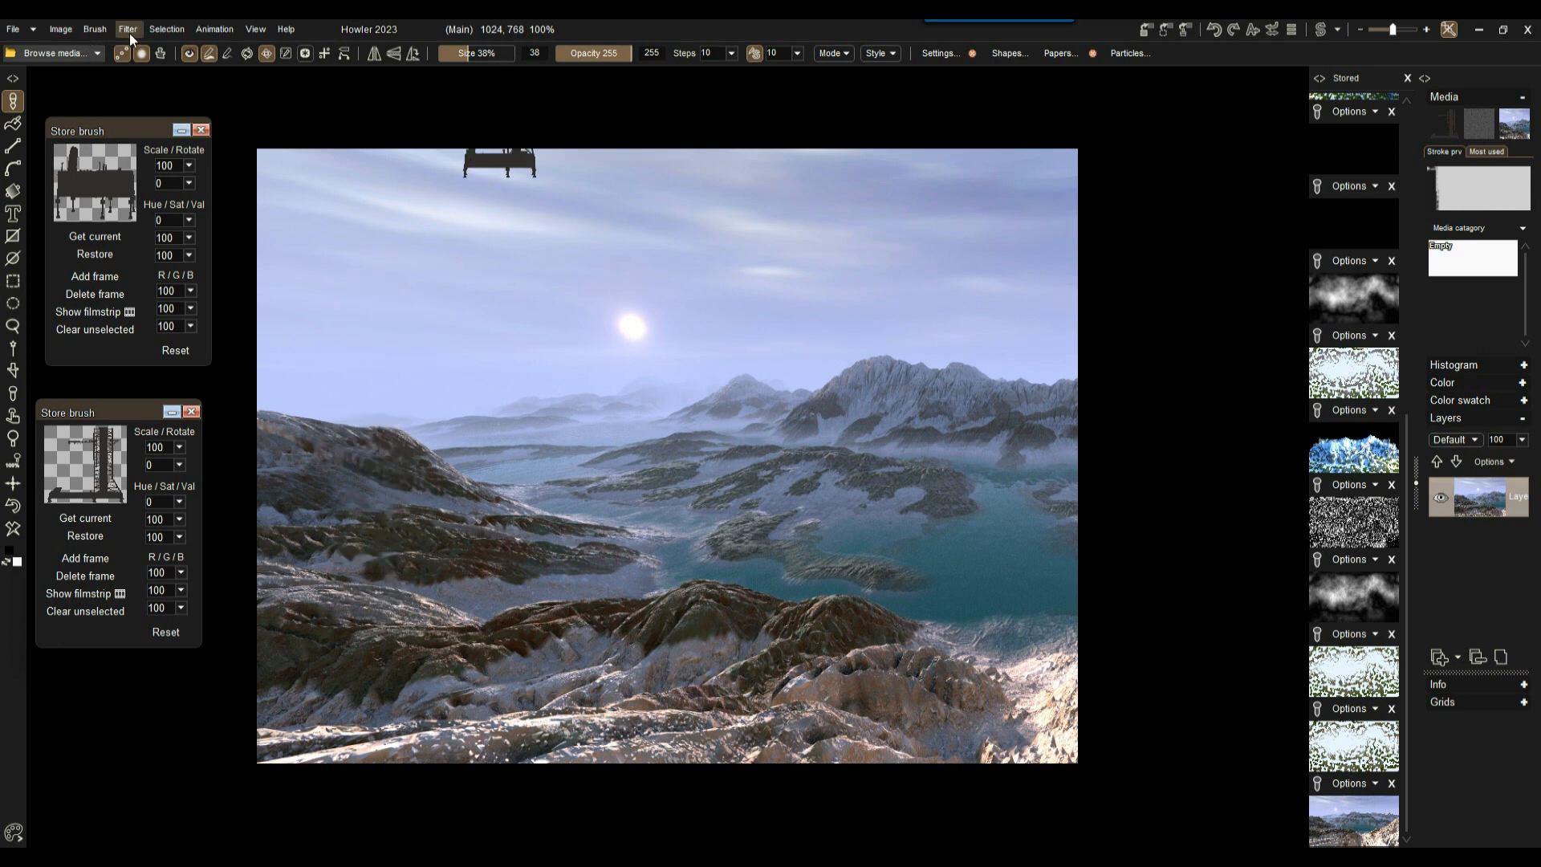
mouse_move(477, 58)
left_mouse_down()
mouse_move(500, 58)
mouse_move(447, 58)
left_mouse_up()
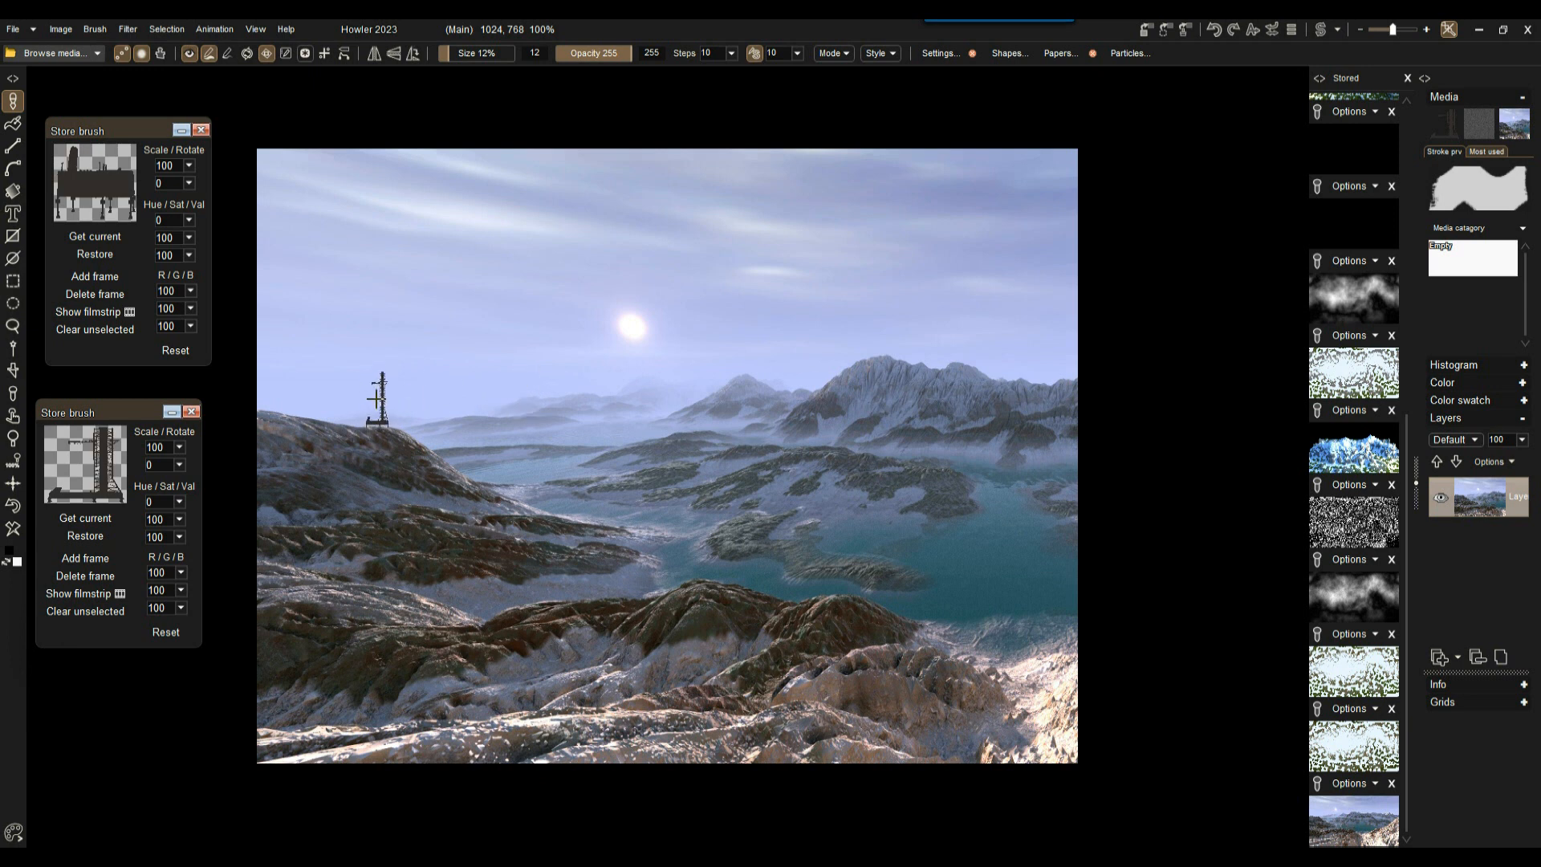
left_click(377, 401)
left_click(378, 402)
Step: Stamp a 22% tower on the central foreground ridge and a 46% tower in the lower-left foreground
left_click_drag(456, 57, 464, 58)
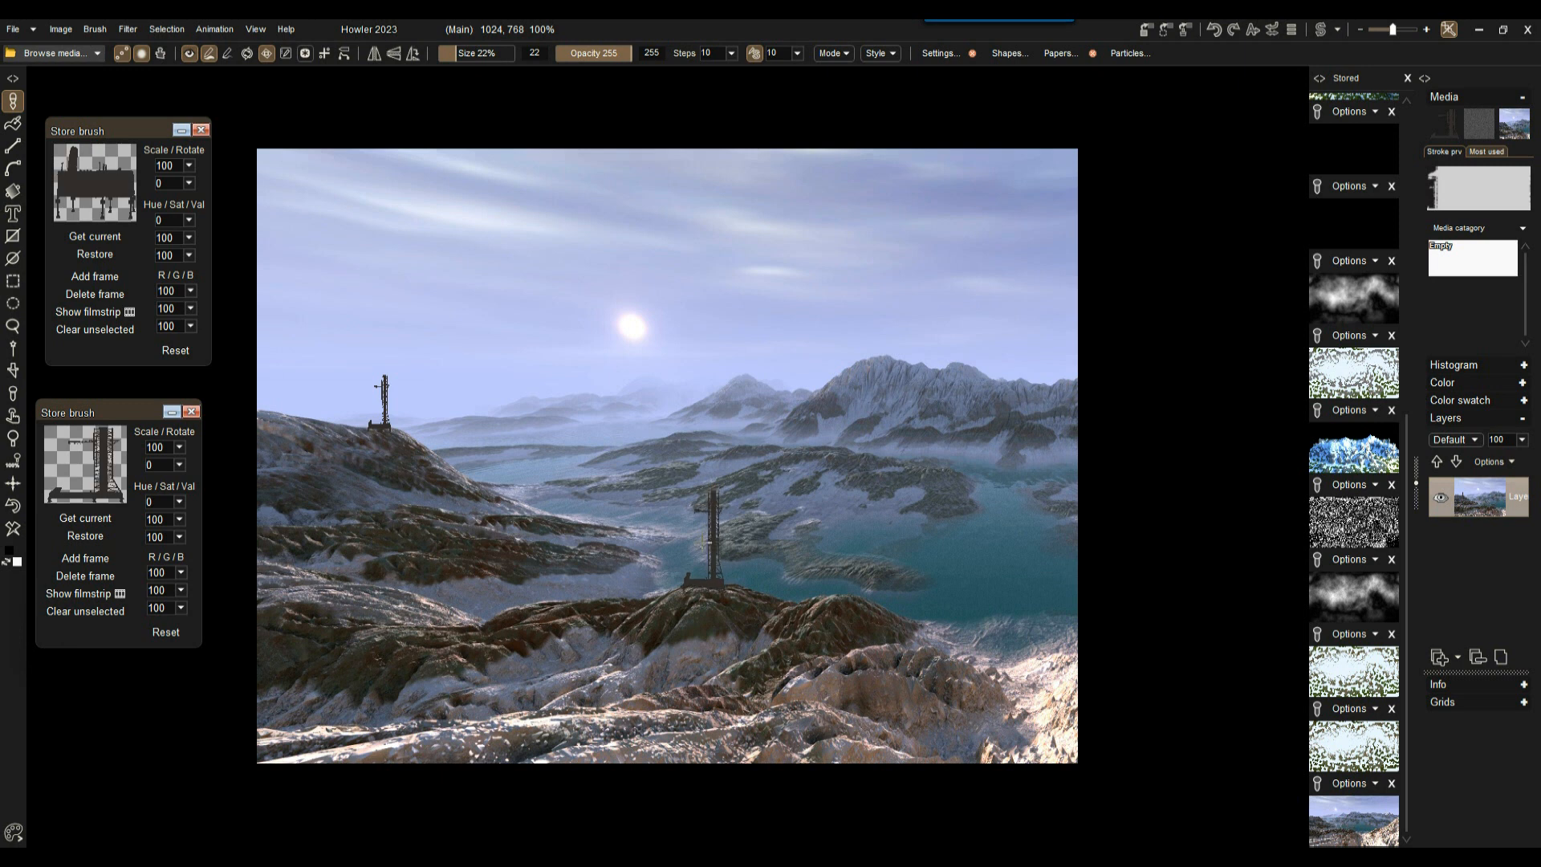
left_click(713, 538)
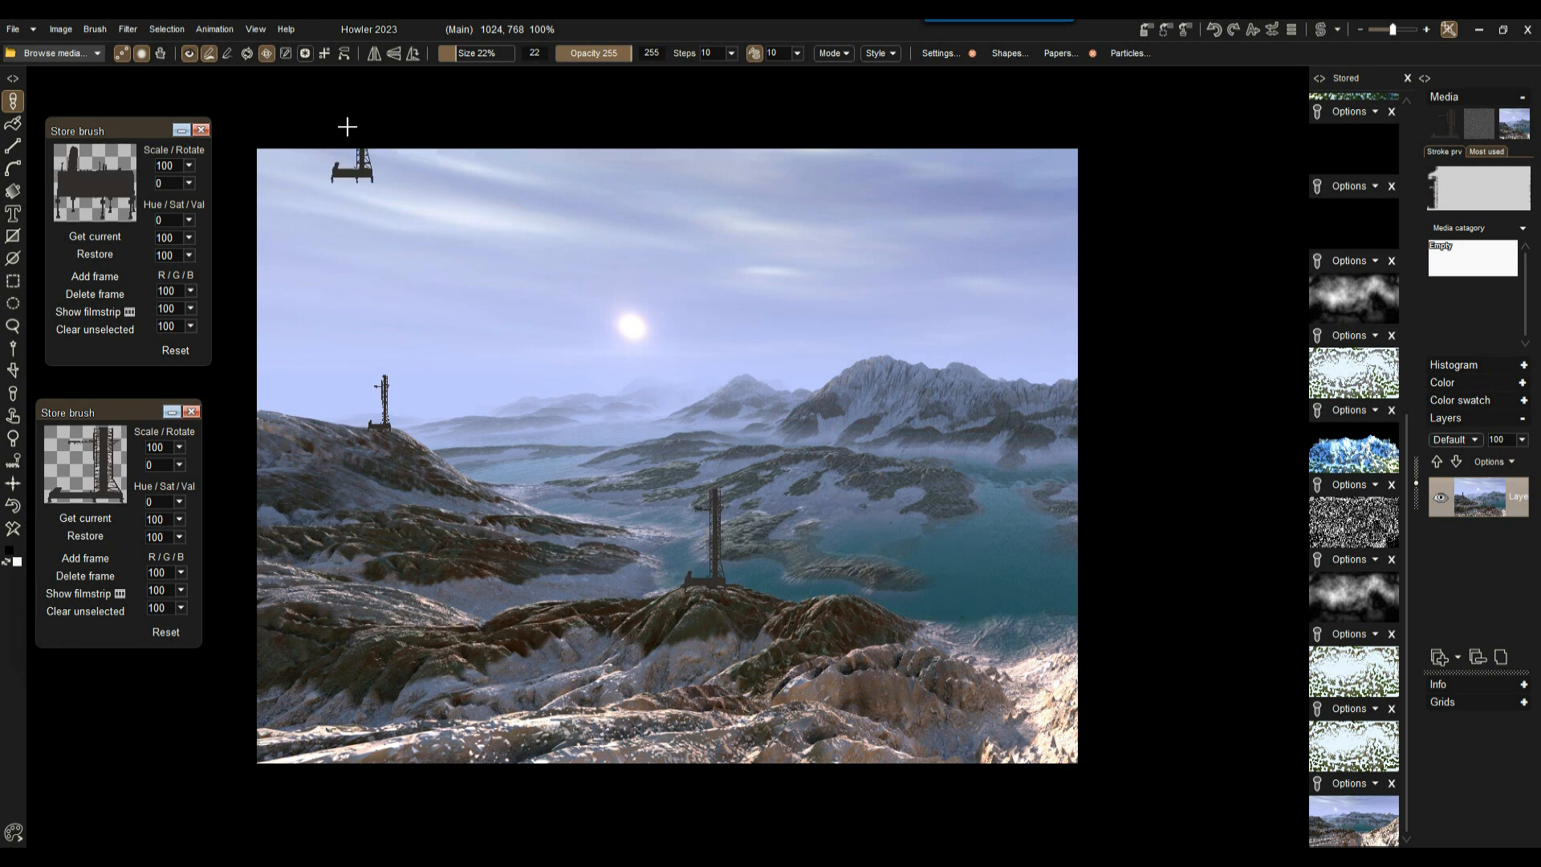
left_click_drag(476, 59, 472, 59)
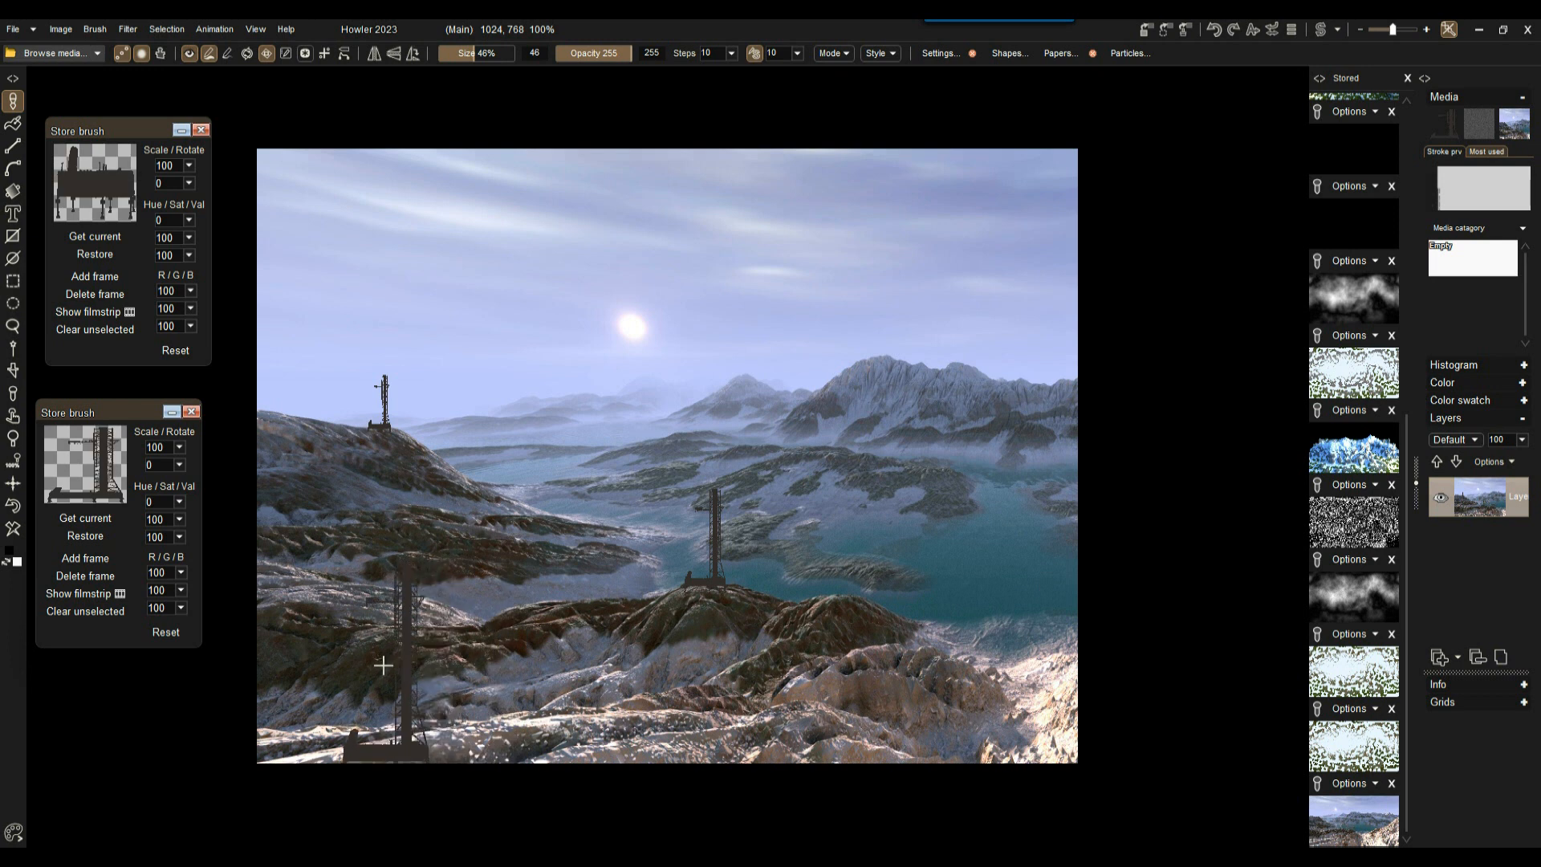
left_click(331, 671)
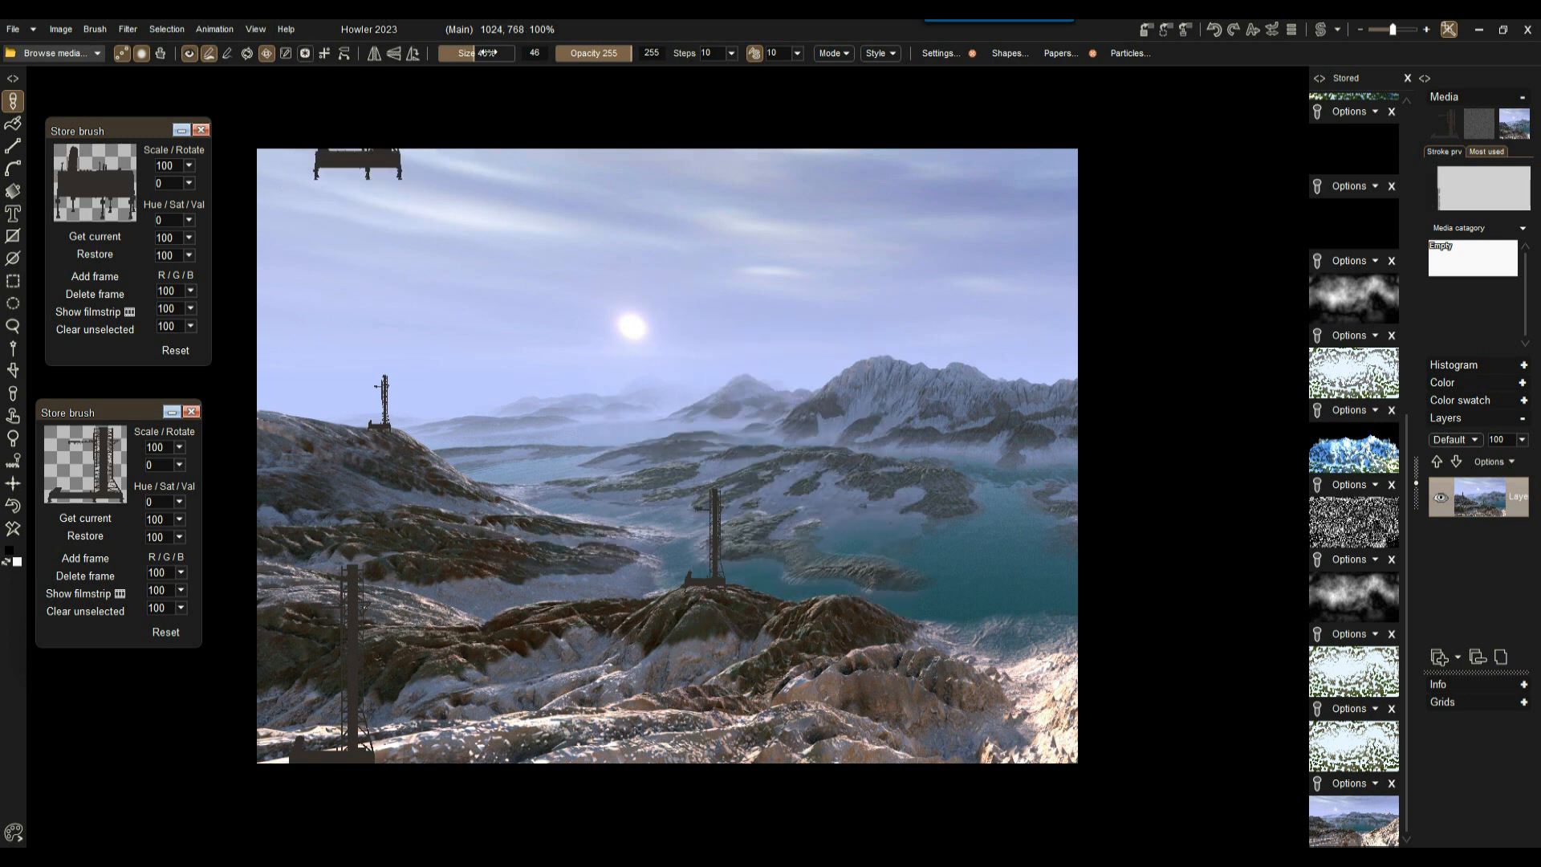
Step: Reduce the tower brush's size to 8%
left_click_drag(448, 55, 440, 56)
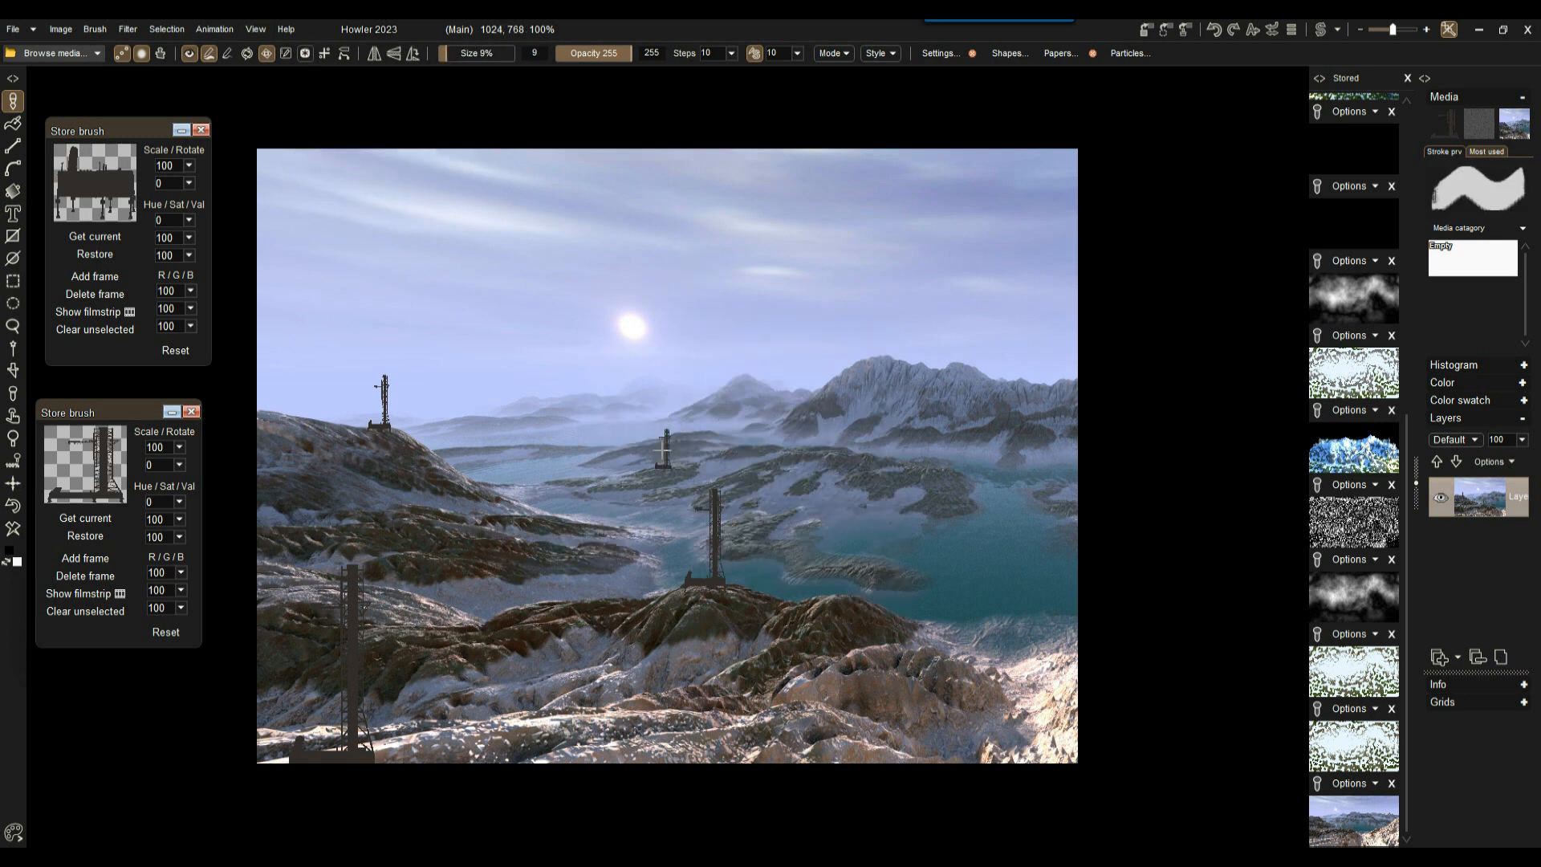
left_click_drag(446, 59, 442, 59)
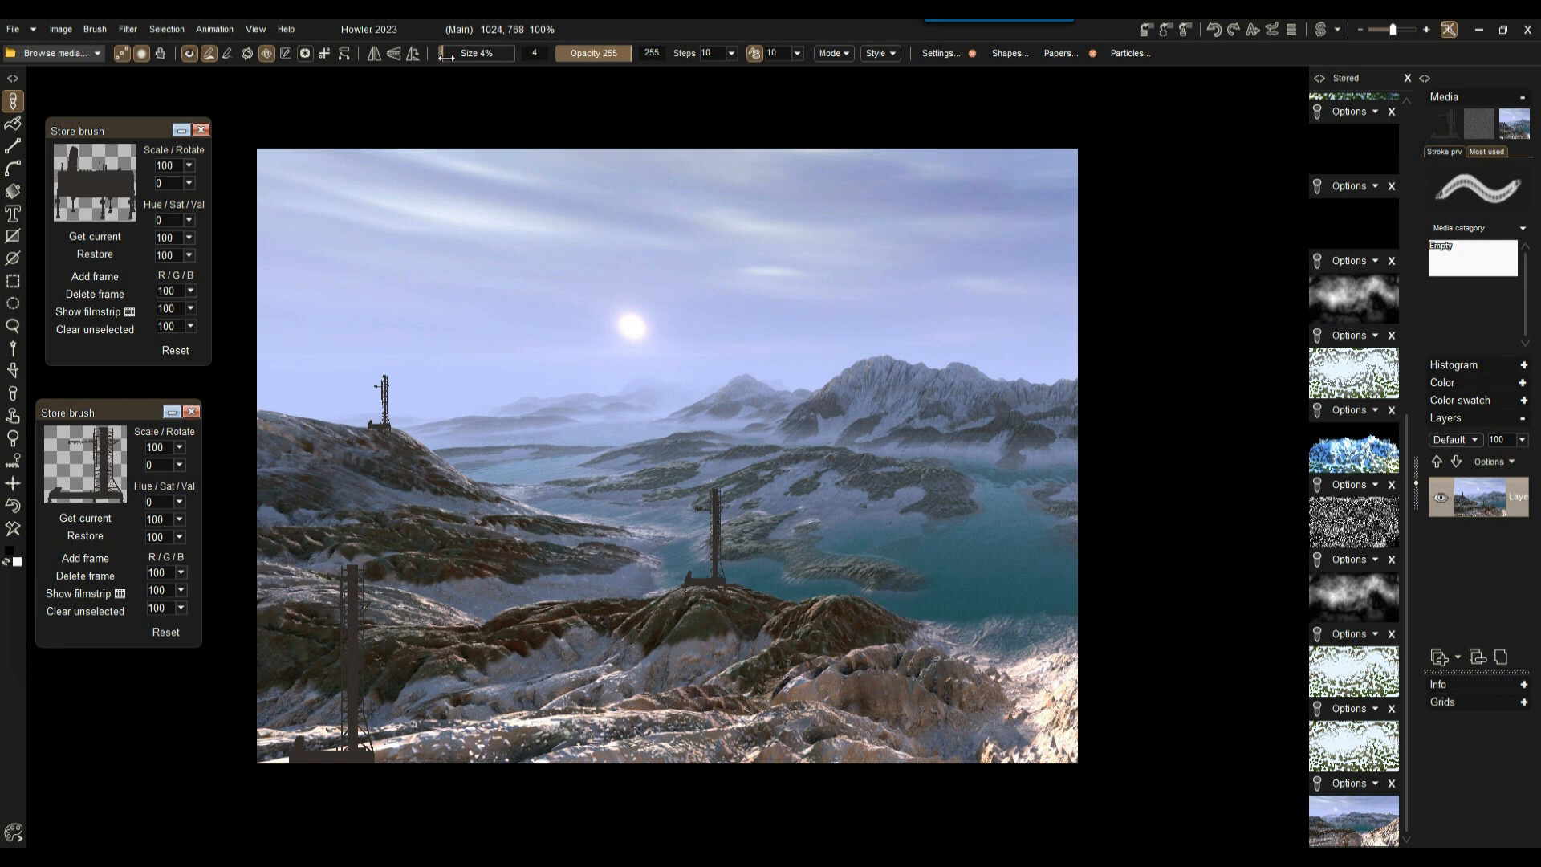
left_click_drag(446, 57, 447, 59)
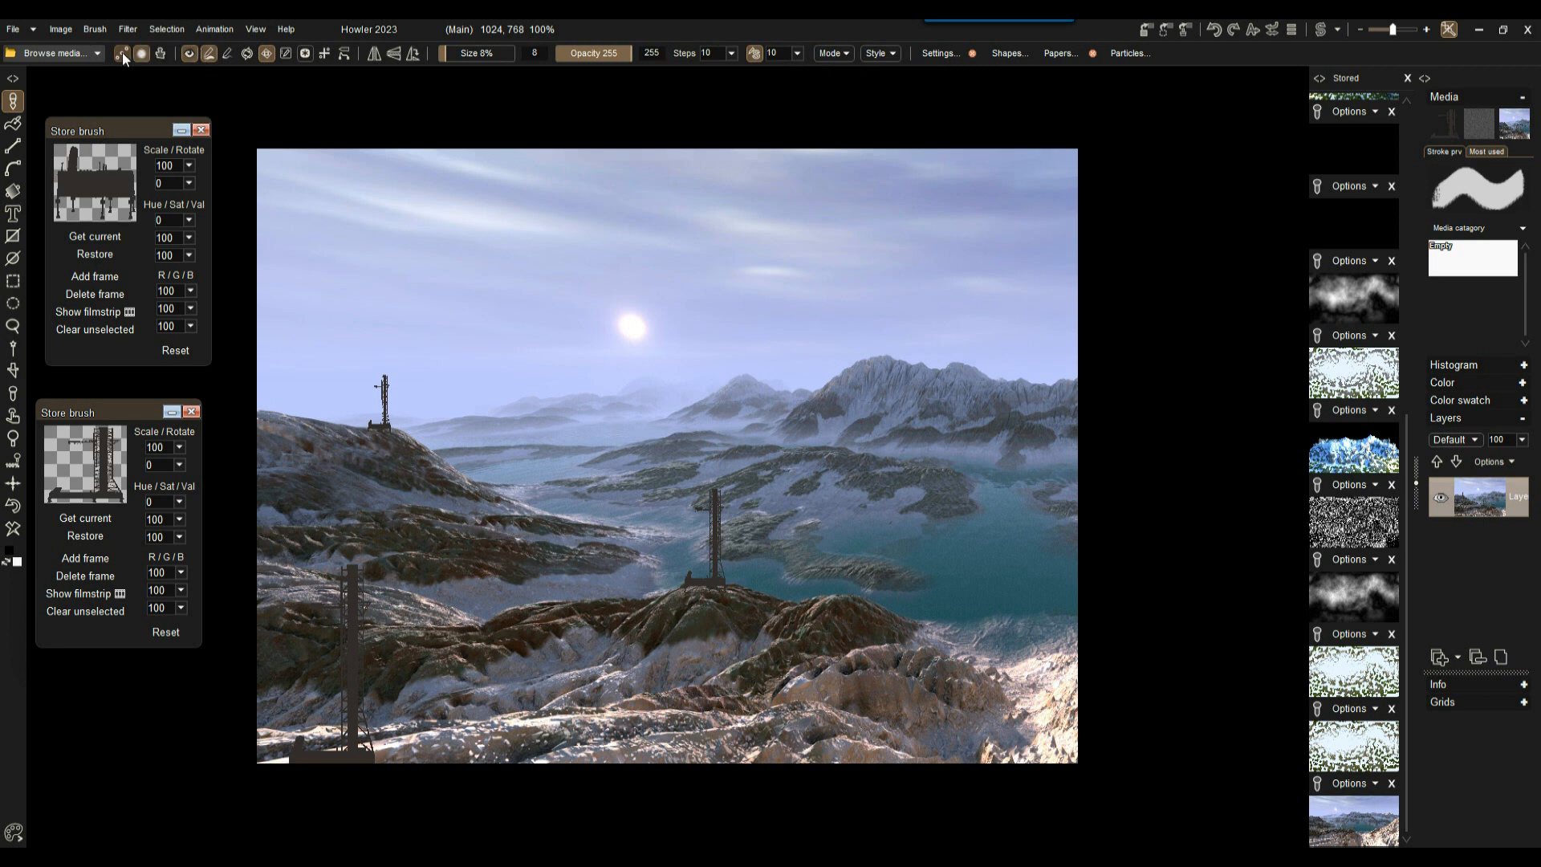
Step: Set the brush steps to 77, paint a trial row of towers across the sky, and undo it
left_click(731, 56)
left_click_drag(649, 73, 672, 74)
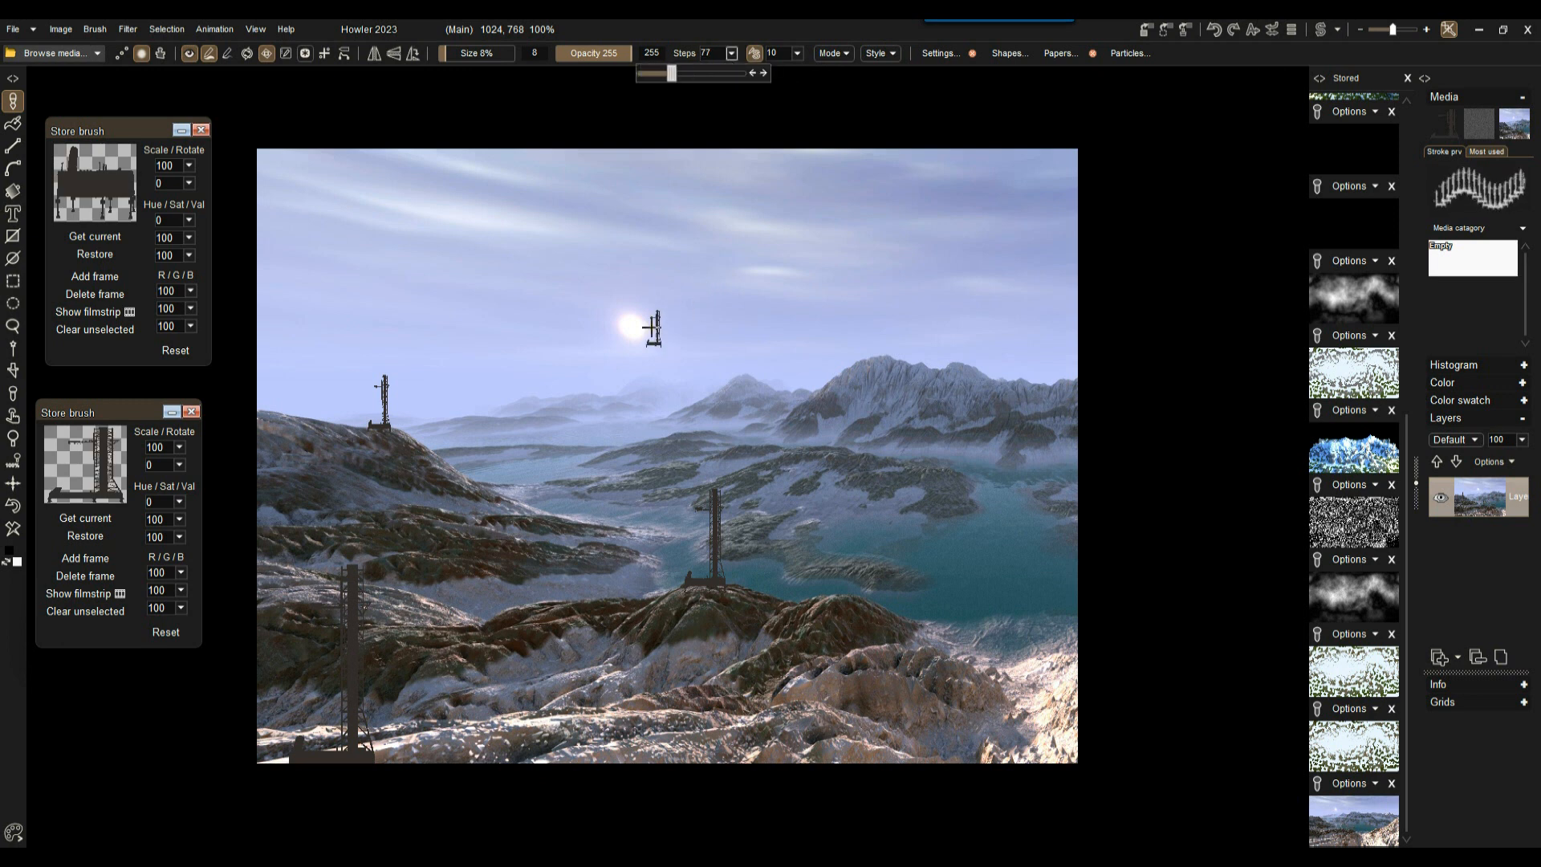
left_click_drag(656, 319, 845, 285)
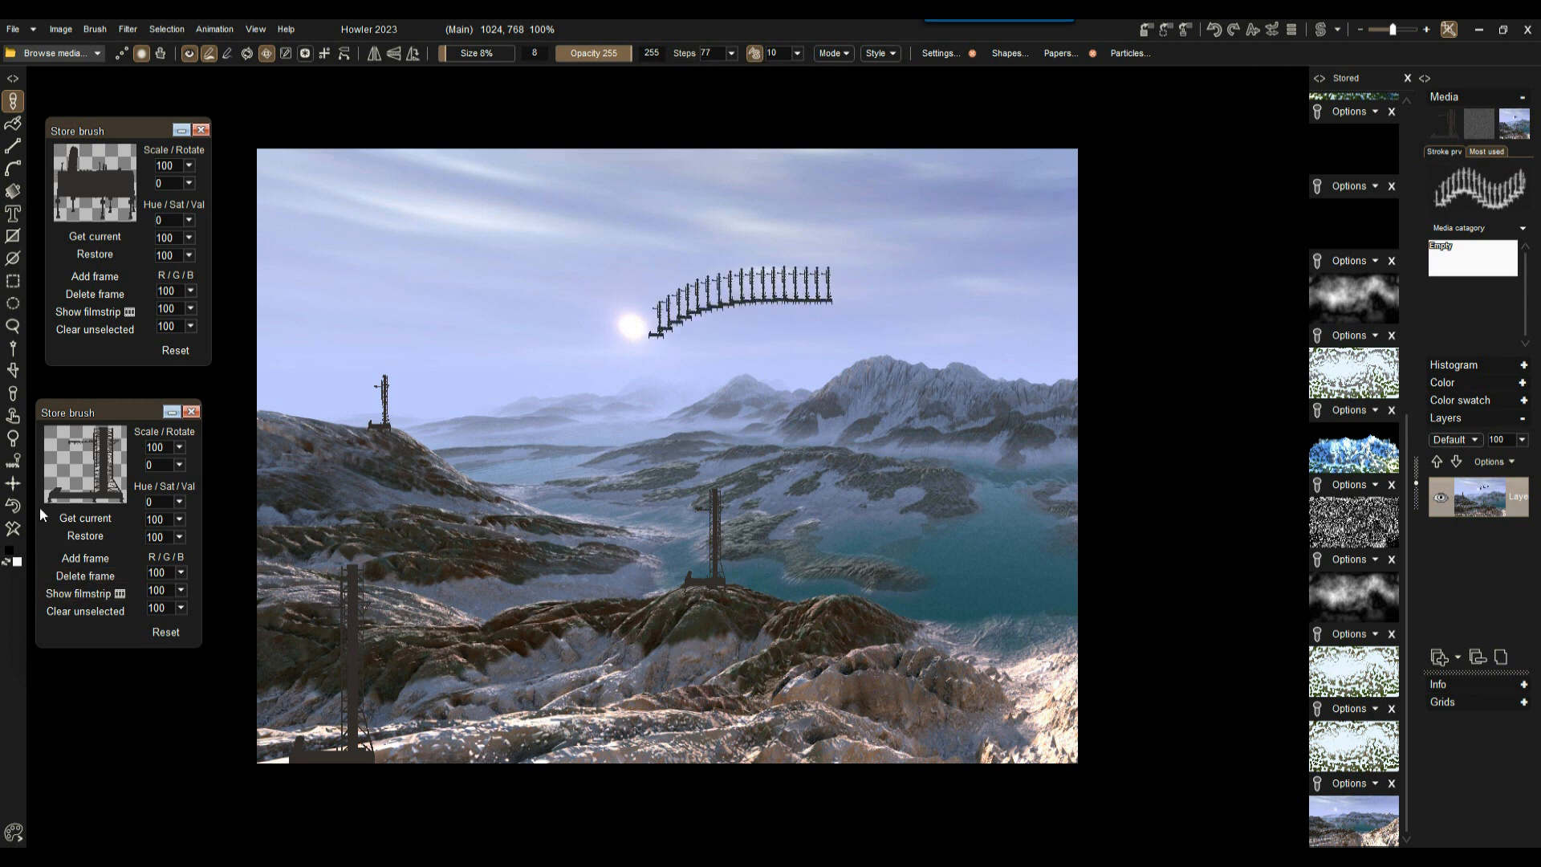
key("ctrl+z")
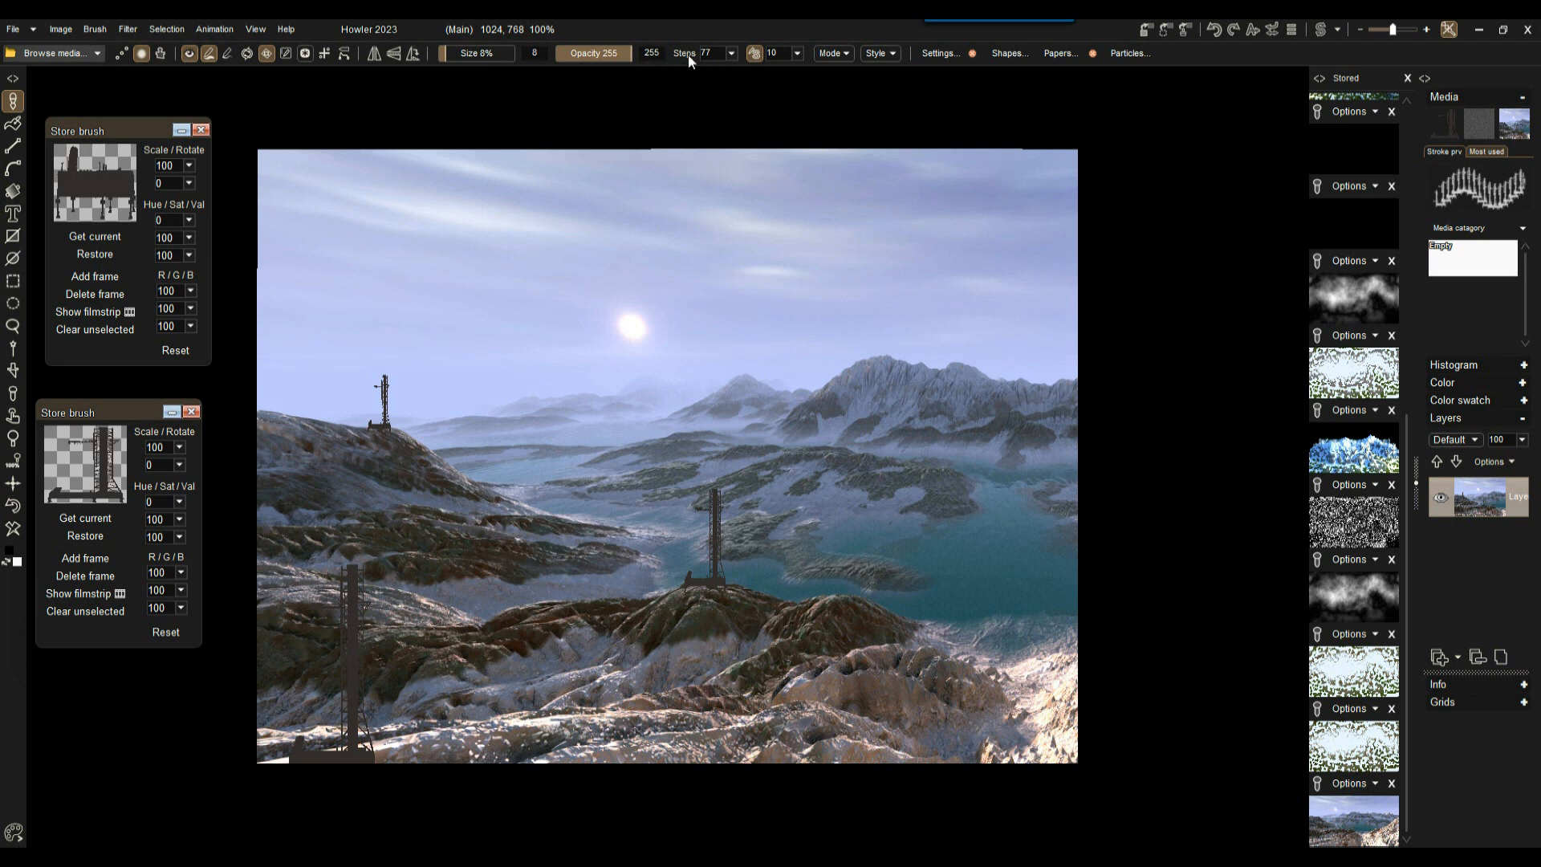
Step: Set the brush steps to 187 and paint a spaced row of small towers across the lake, right of the central tower
left_click(734, 55)
left_click(712, 74)
mouse_move(664, 151)
left_mouse_down()
mouse_move(867, 192)
mouse_move(877, 210)
left_mouse_up()
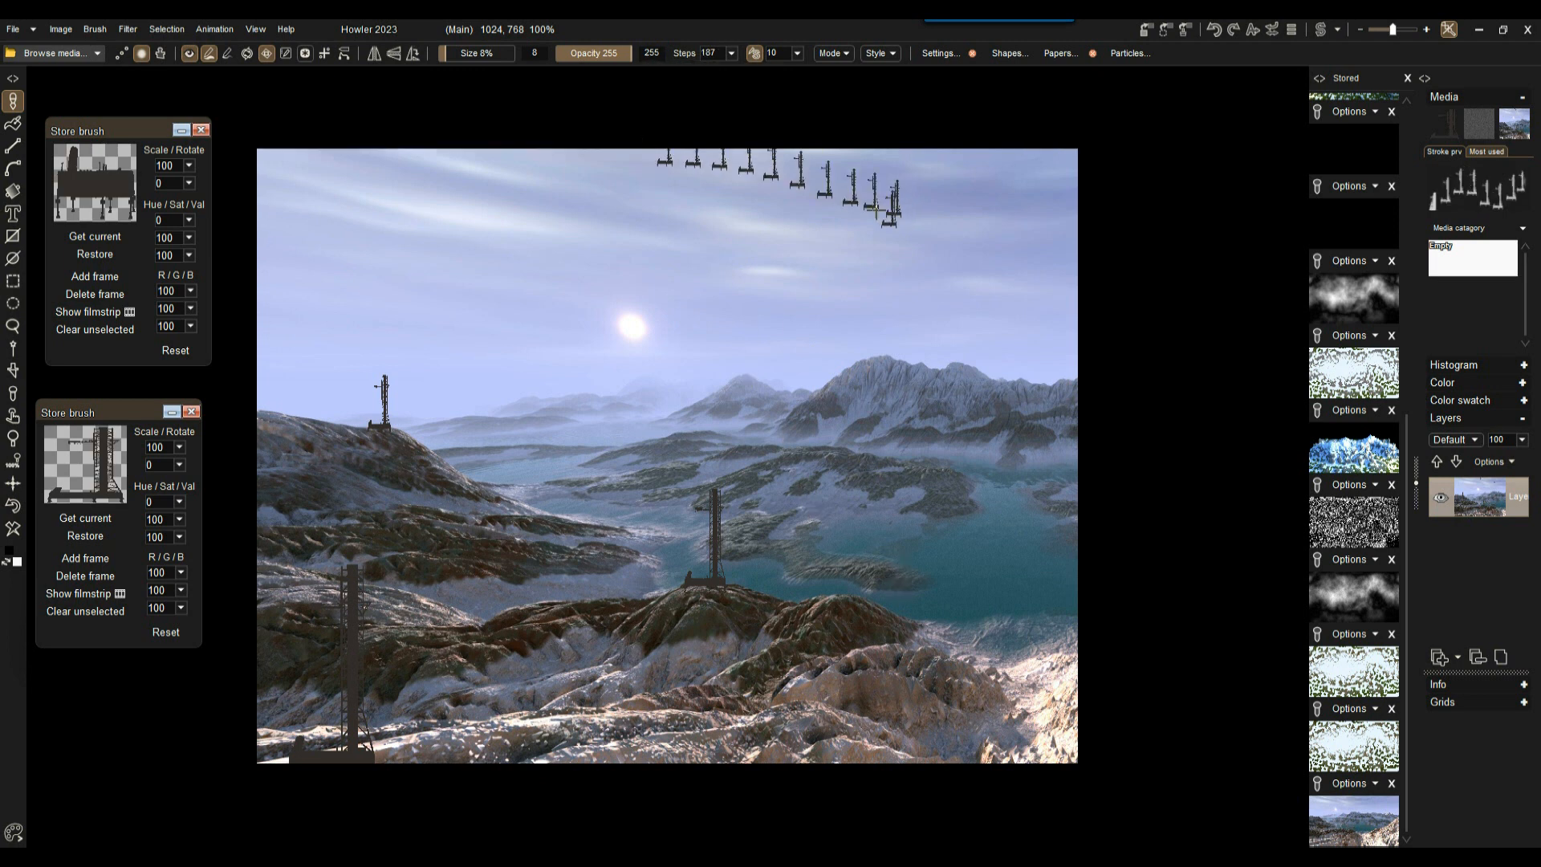
left_click(14, 506)
left_click_drag(743, 532, 914, 571)
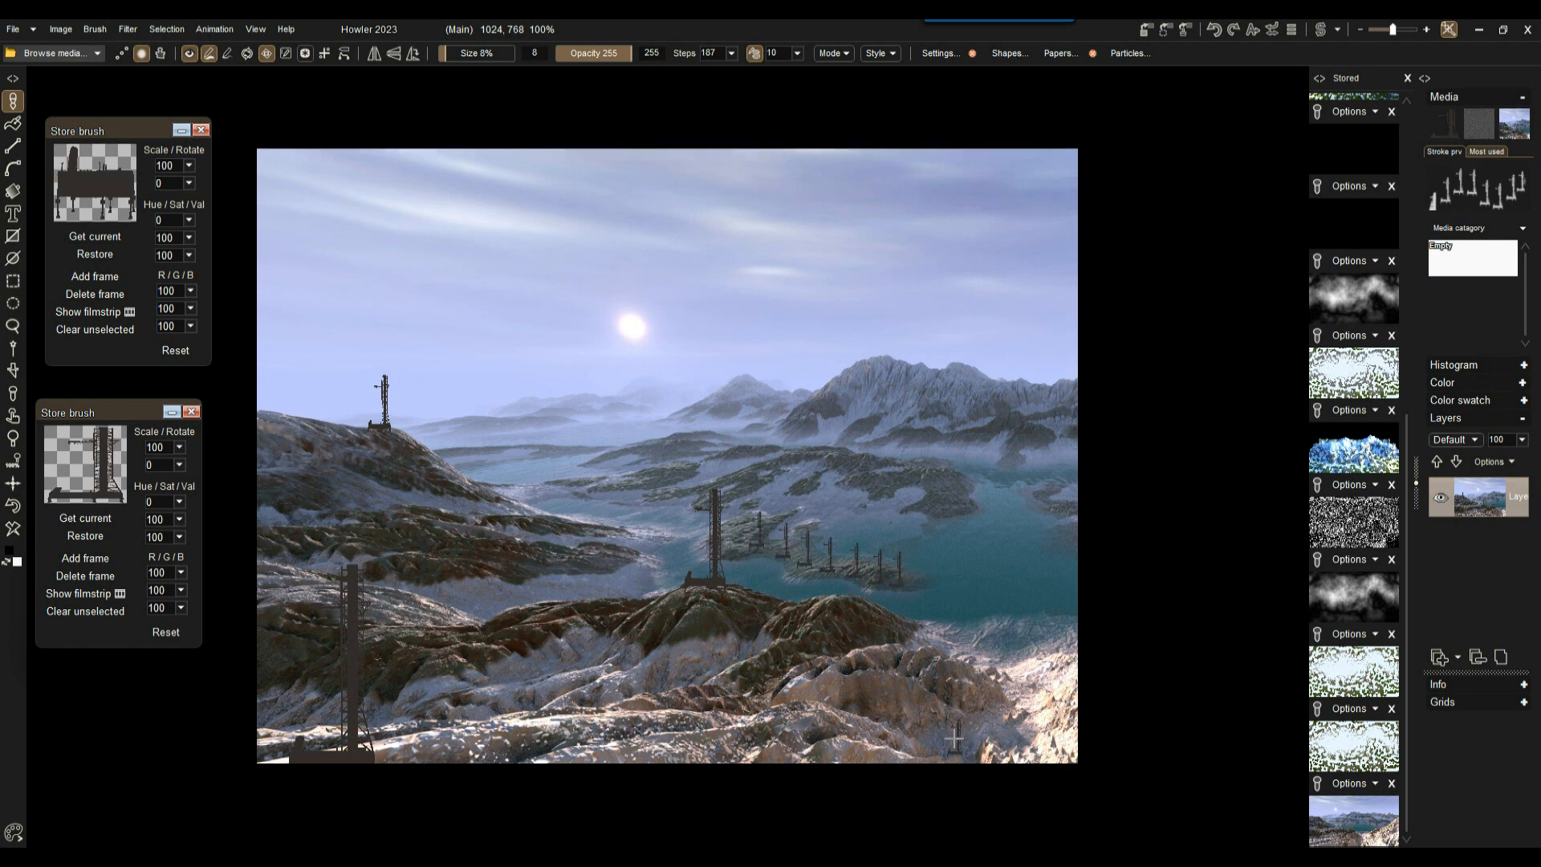
Step: Set the brush size to 100% and the stored tower's scale to 154, and stamp one enlarged tower in the right foreground
left_click(505, 408)
left_click_drag(493, 54, 522, 55)
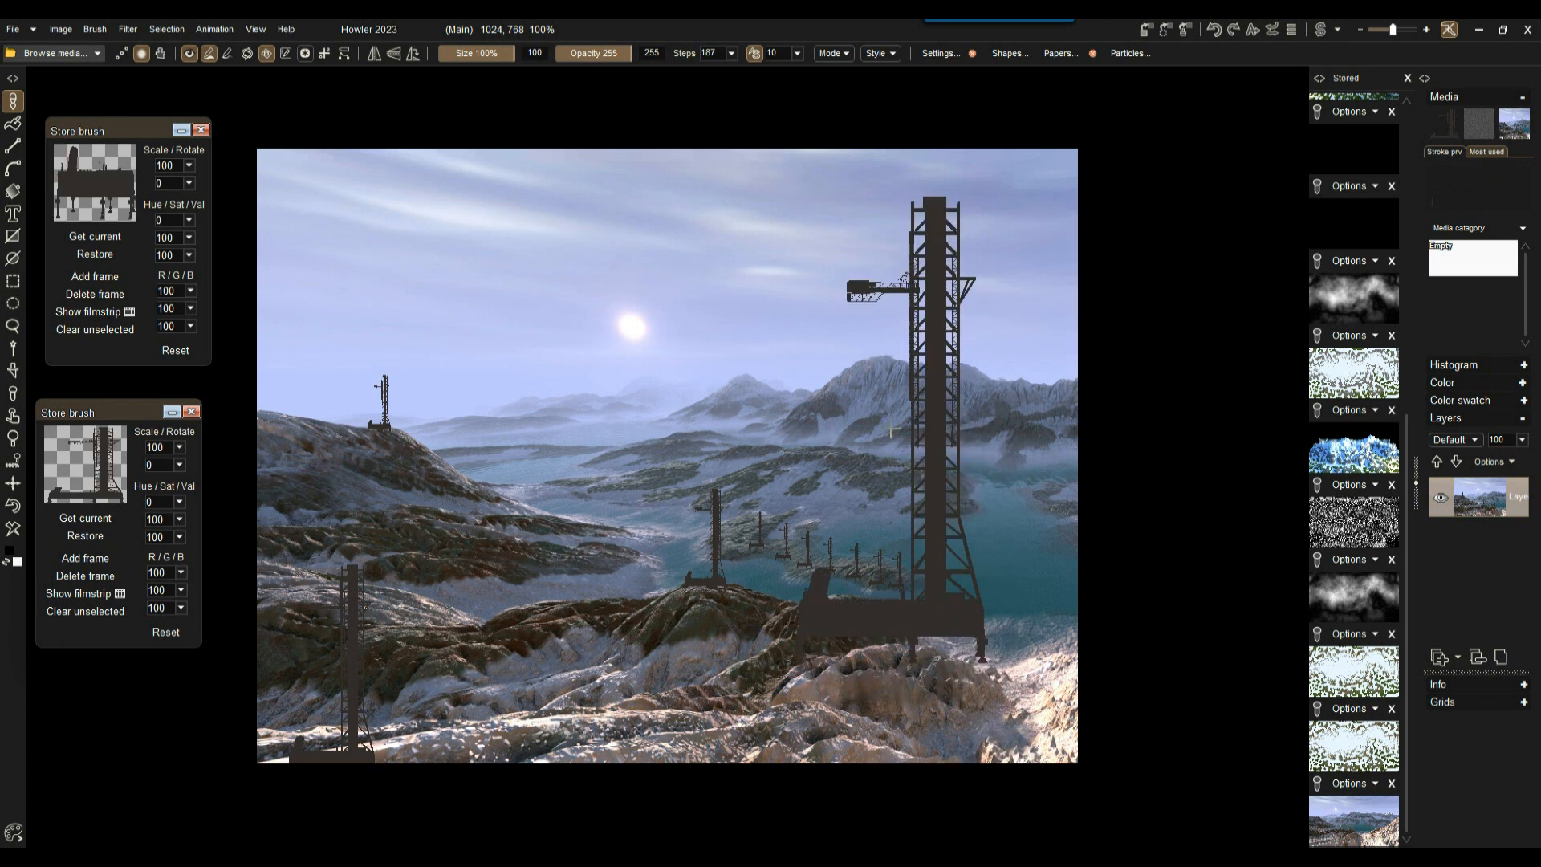
left_click(180, 447)
left_click(164, 470)
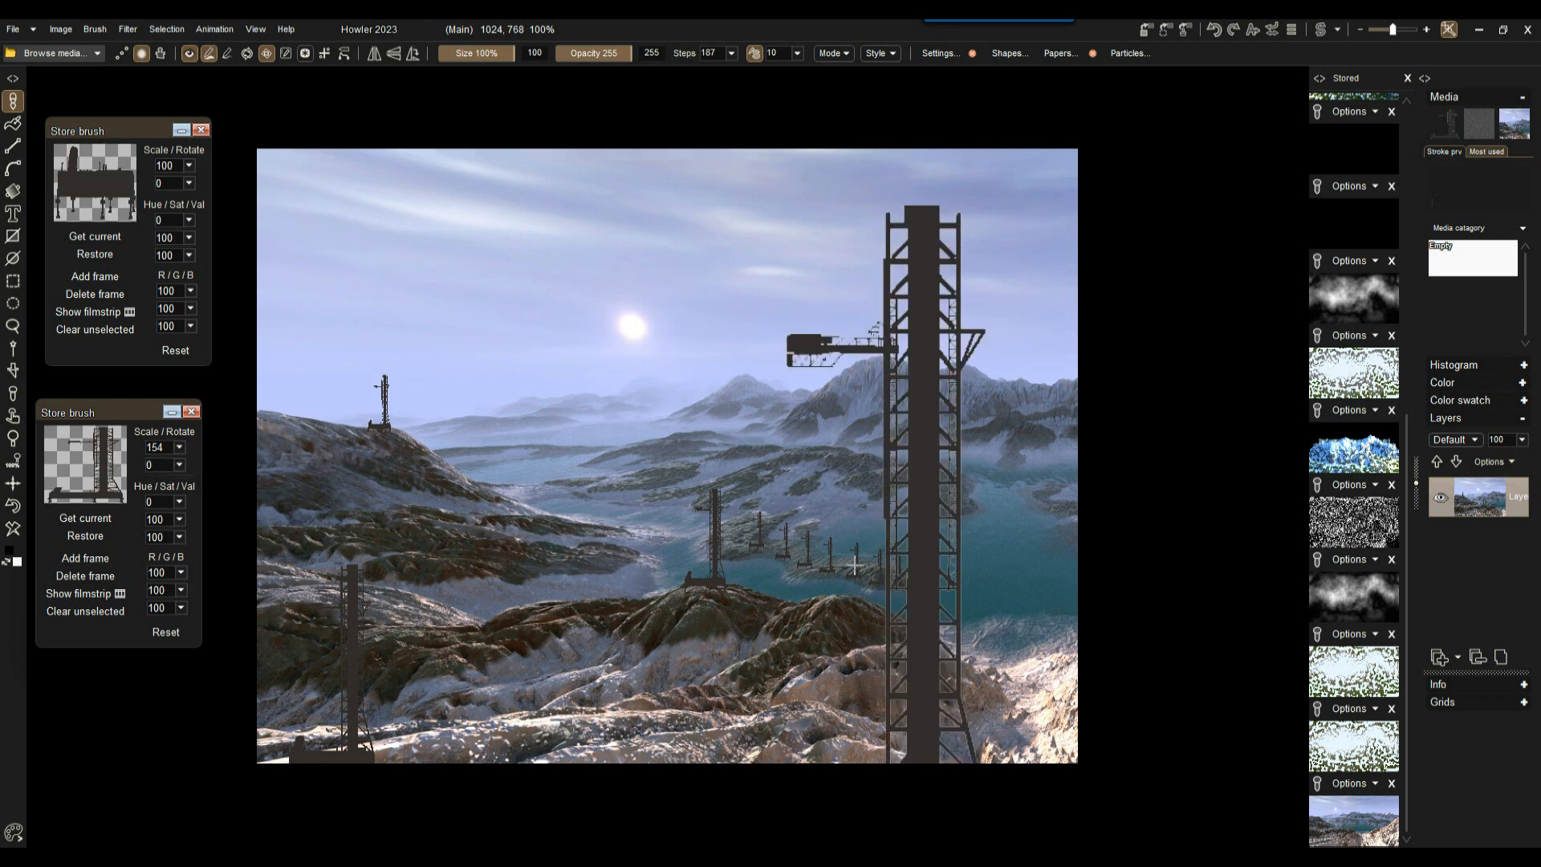
left_click(121, 54)
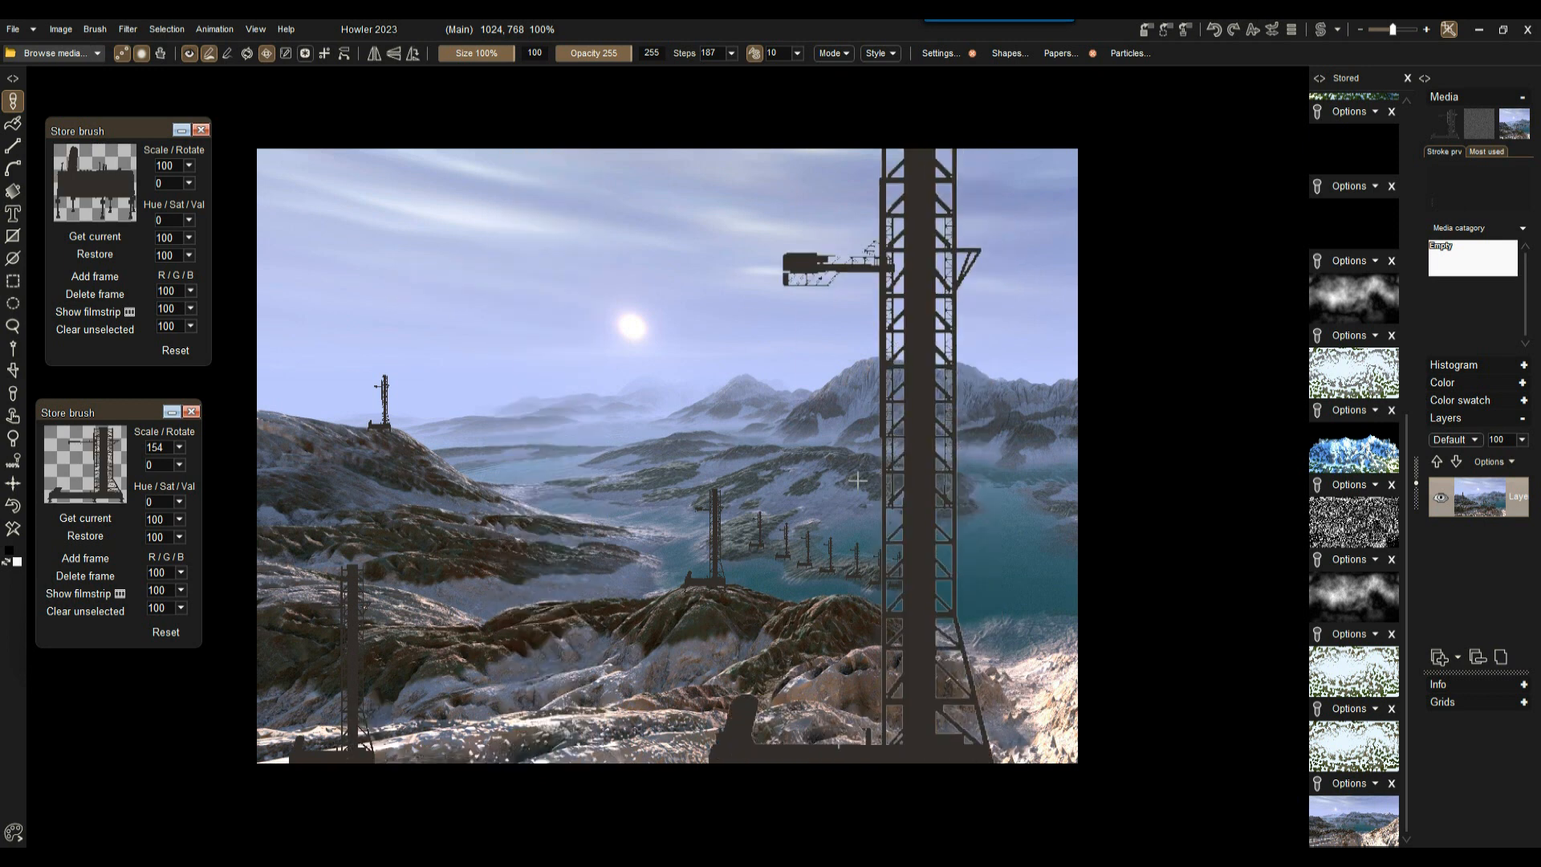
left_click(889, 484)
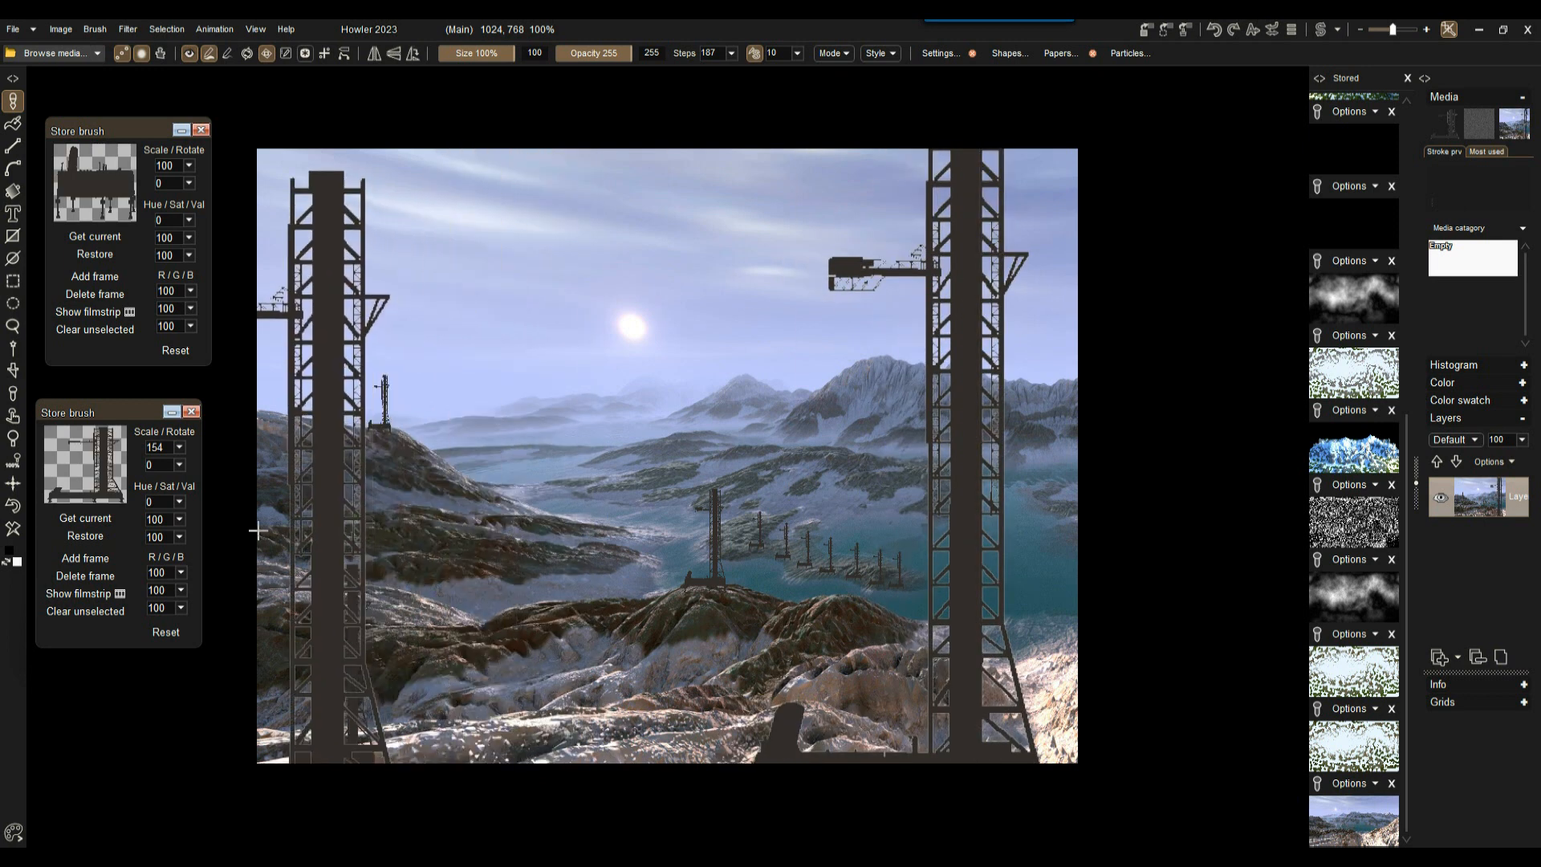